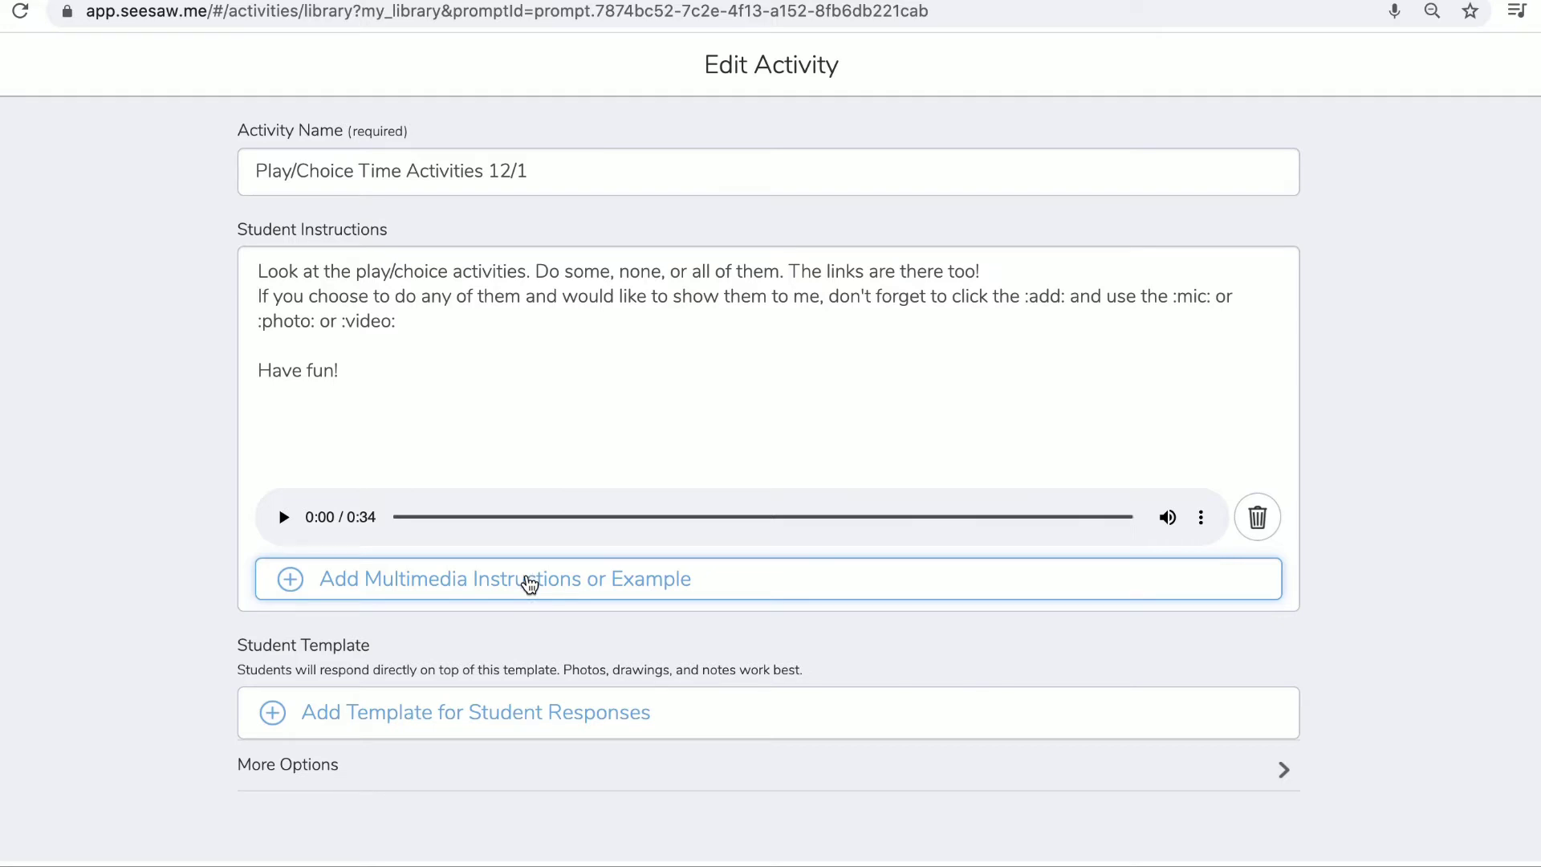
Step: Start a blank drawing example and paste in the 'Create a 3D litter bug…' sentence from the lesson plan
click(530, 584)
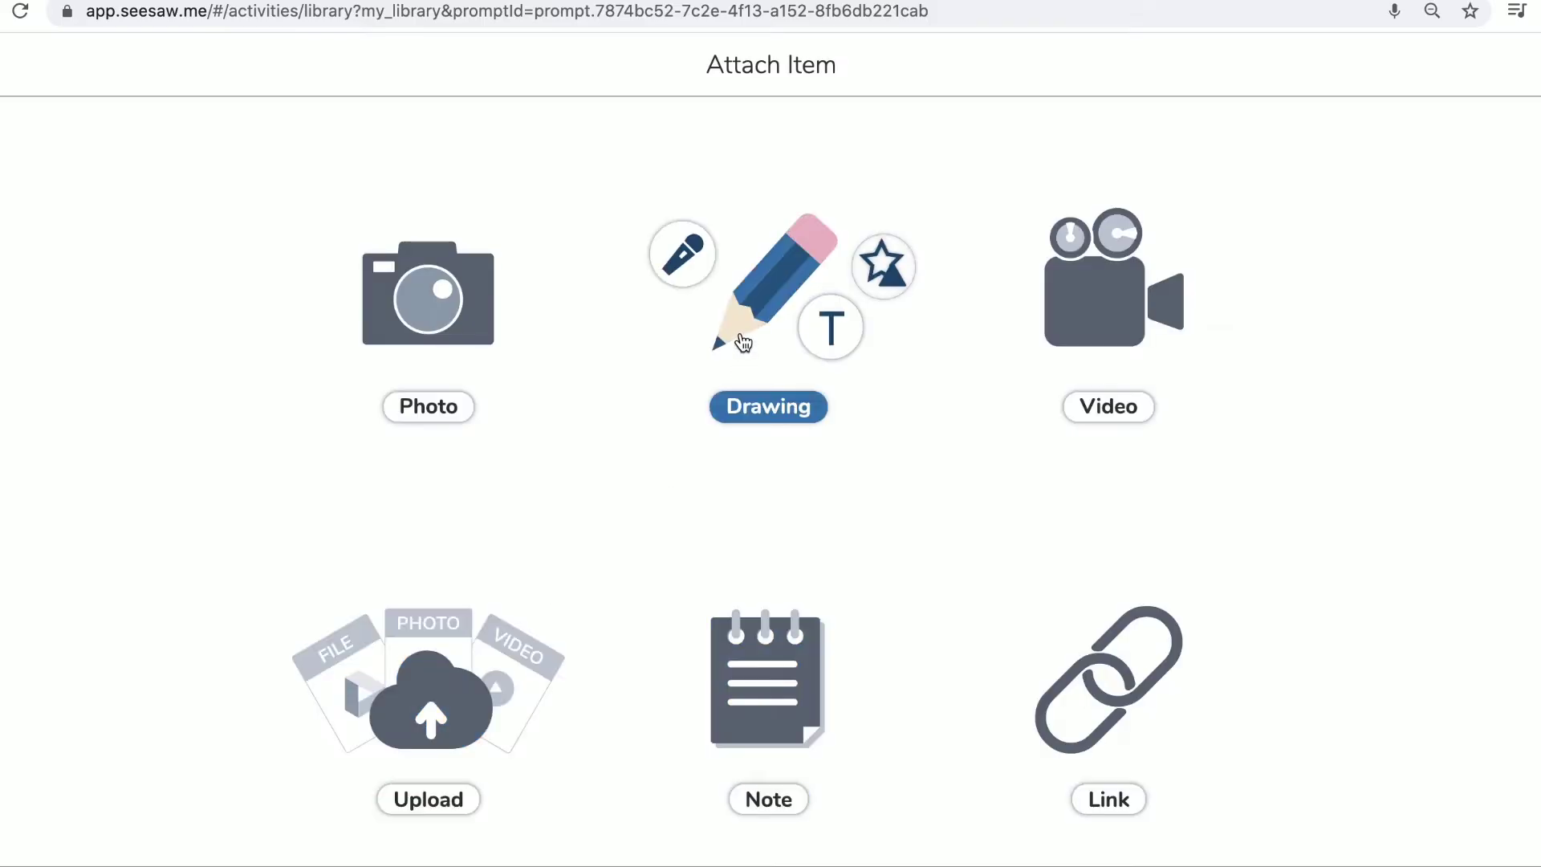
click(743, 343)
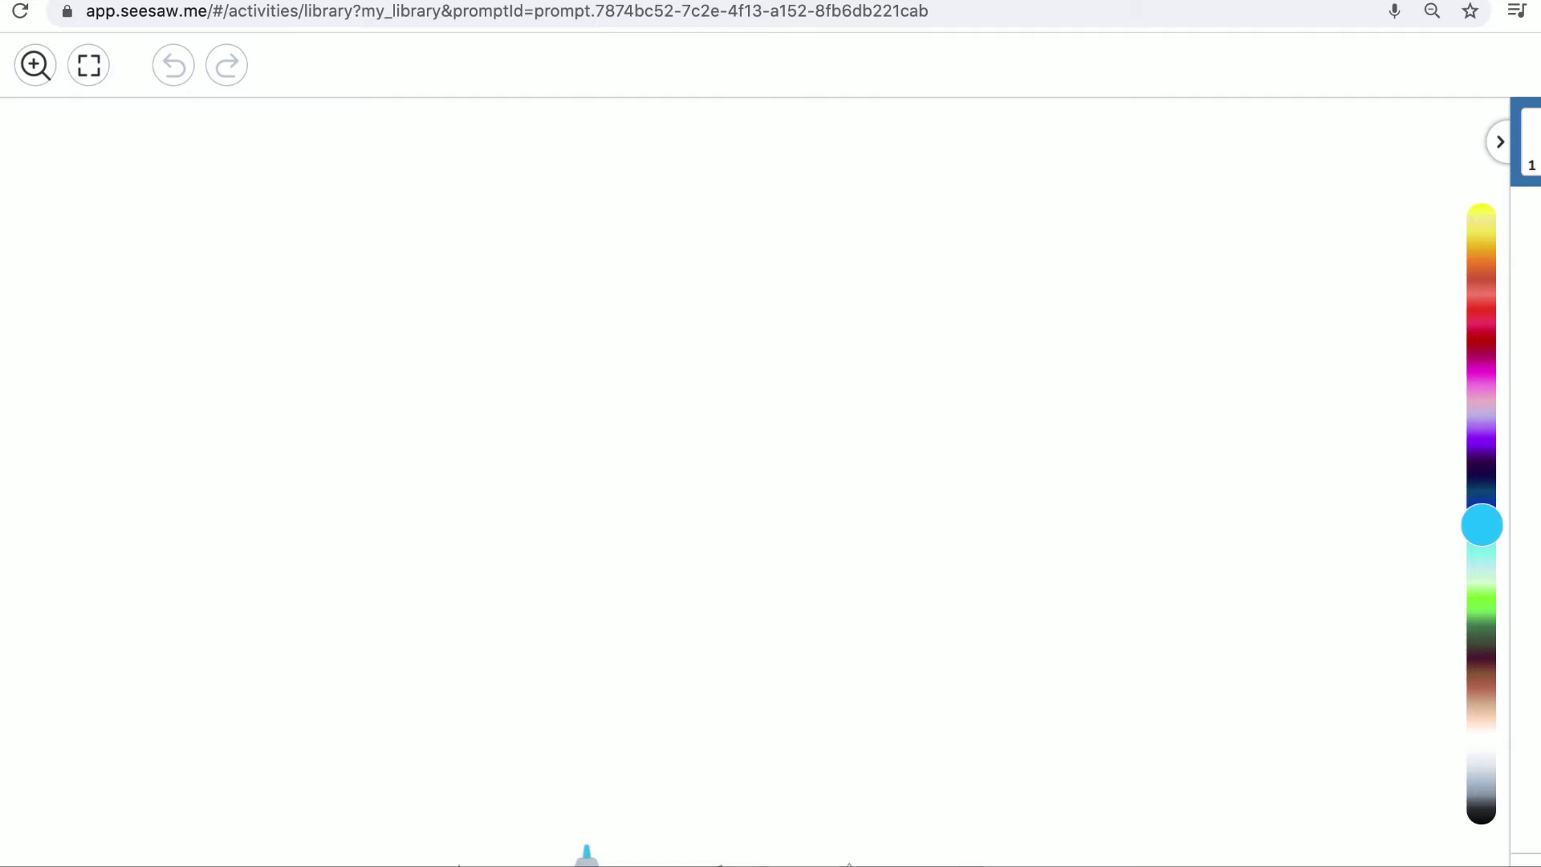
click(445, 853)
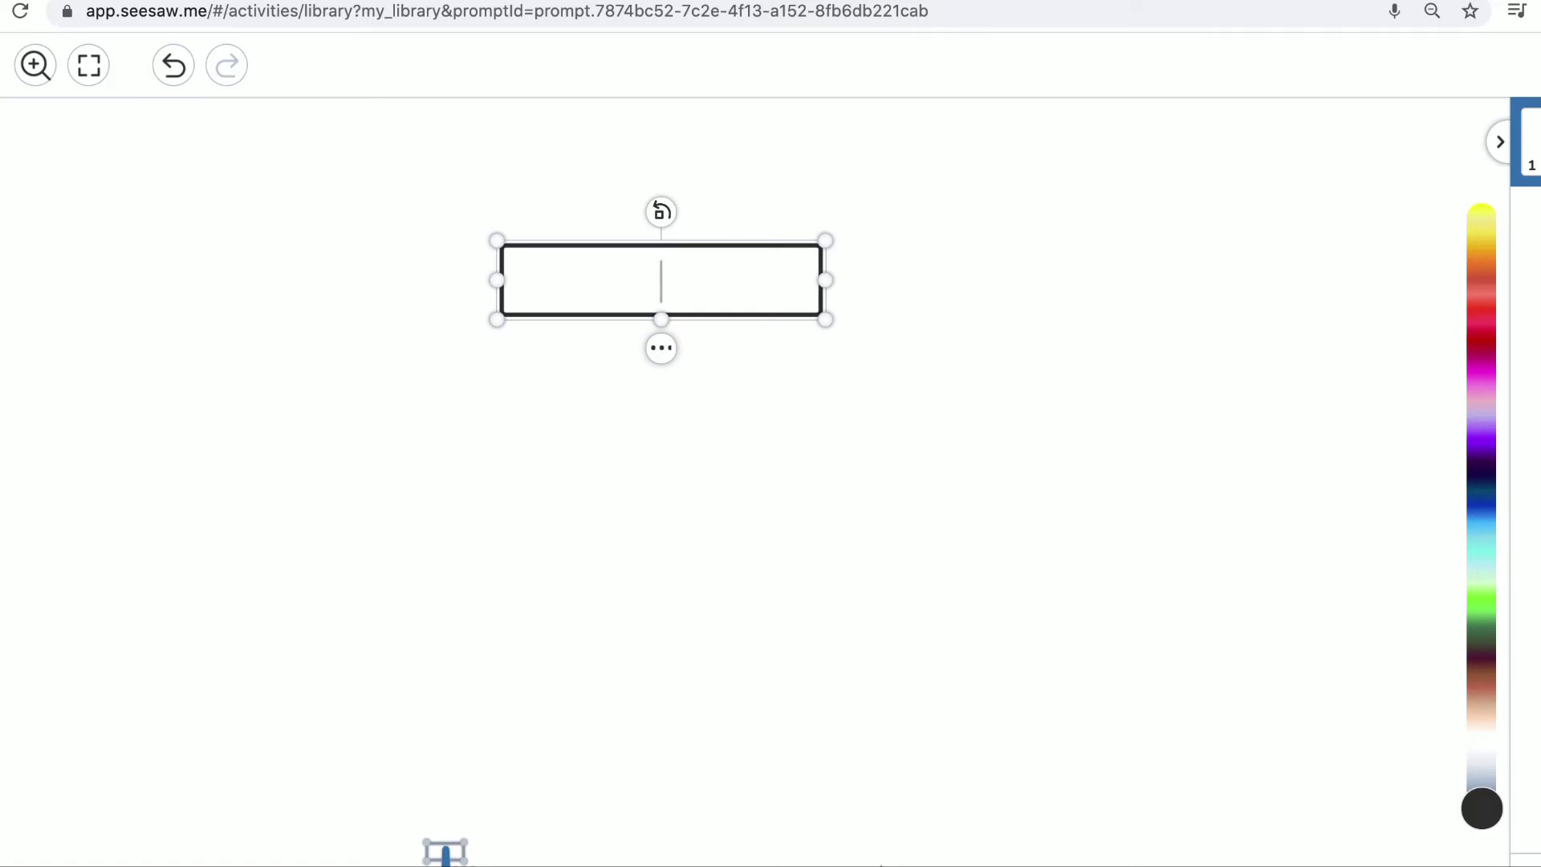
key(ctrl+Tab)
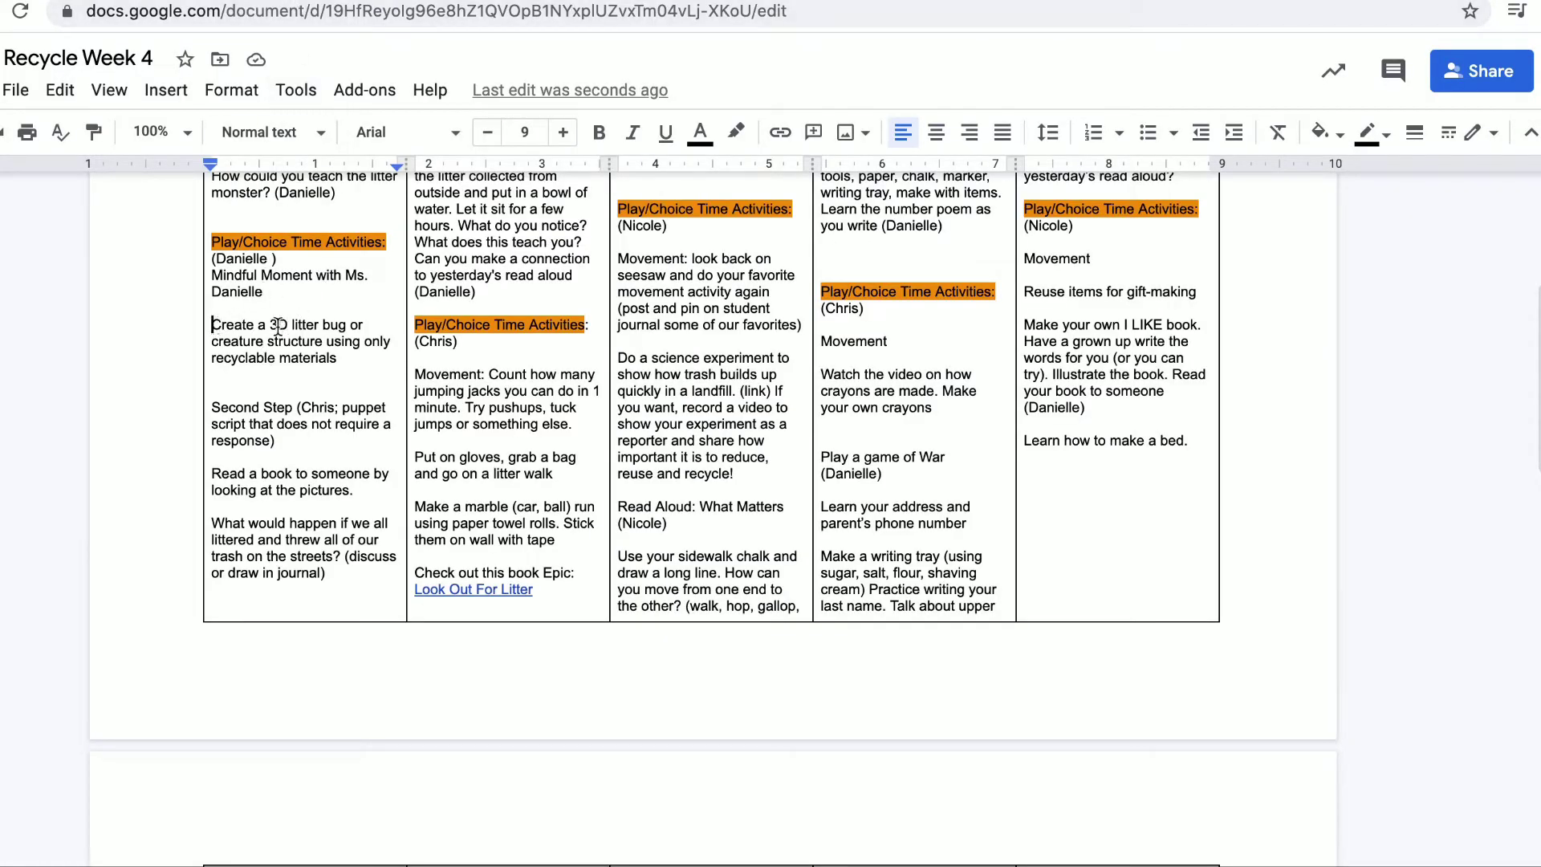
drag(211, 325, 351, 354)
key(ctrl+c)
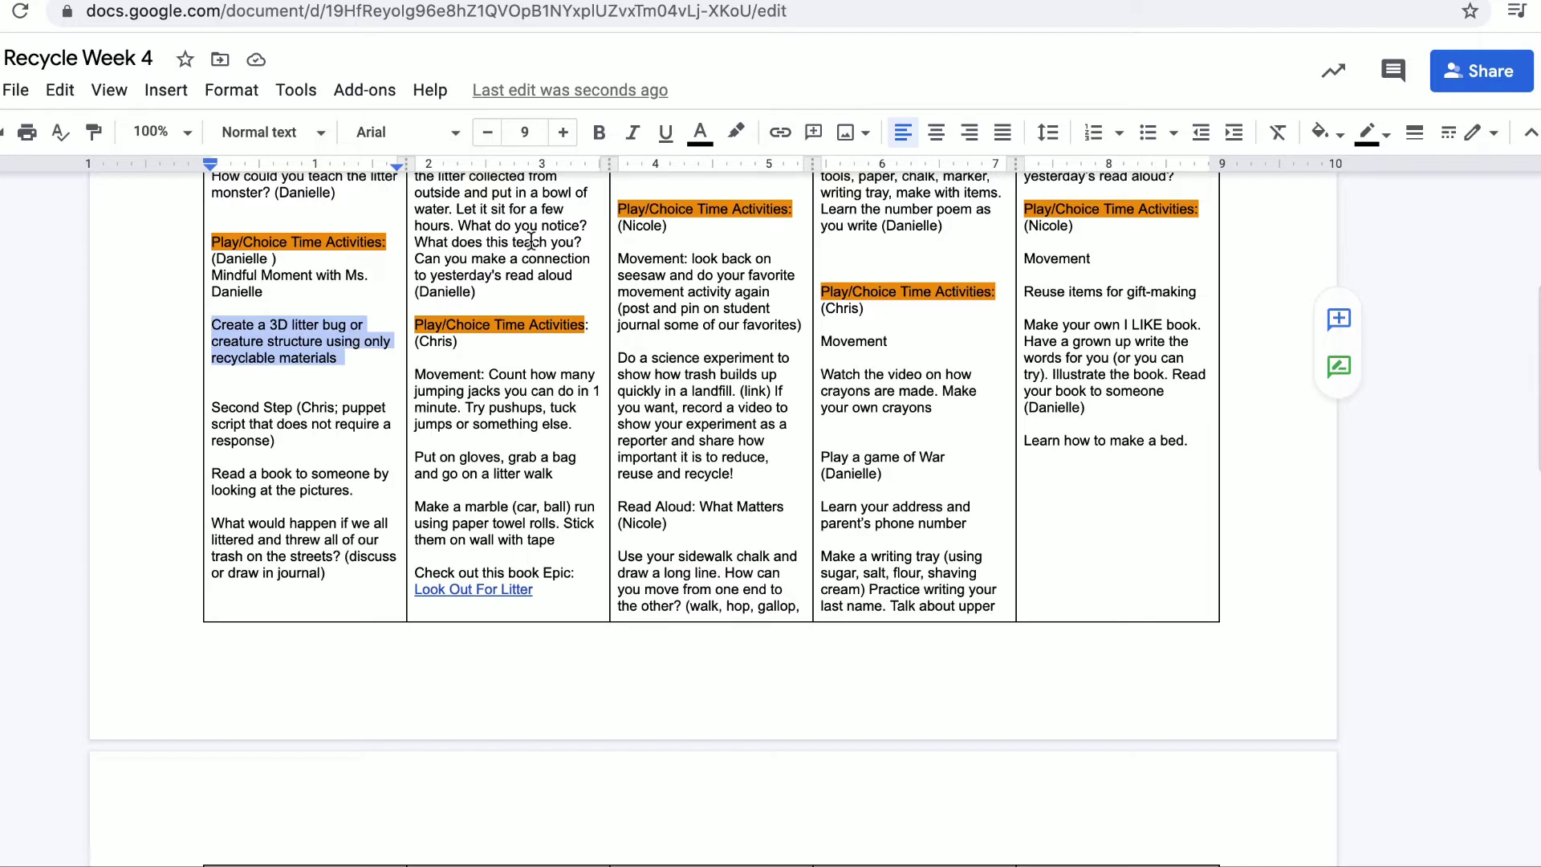
key(ctrl+shift+Tab)
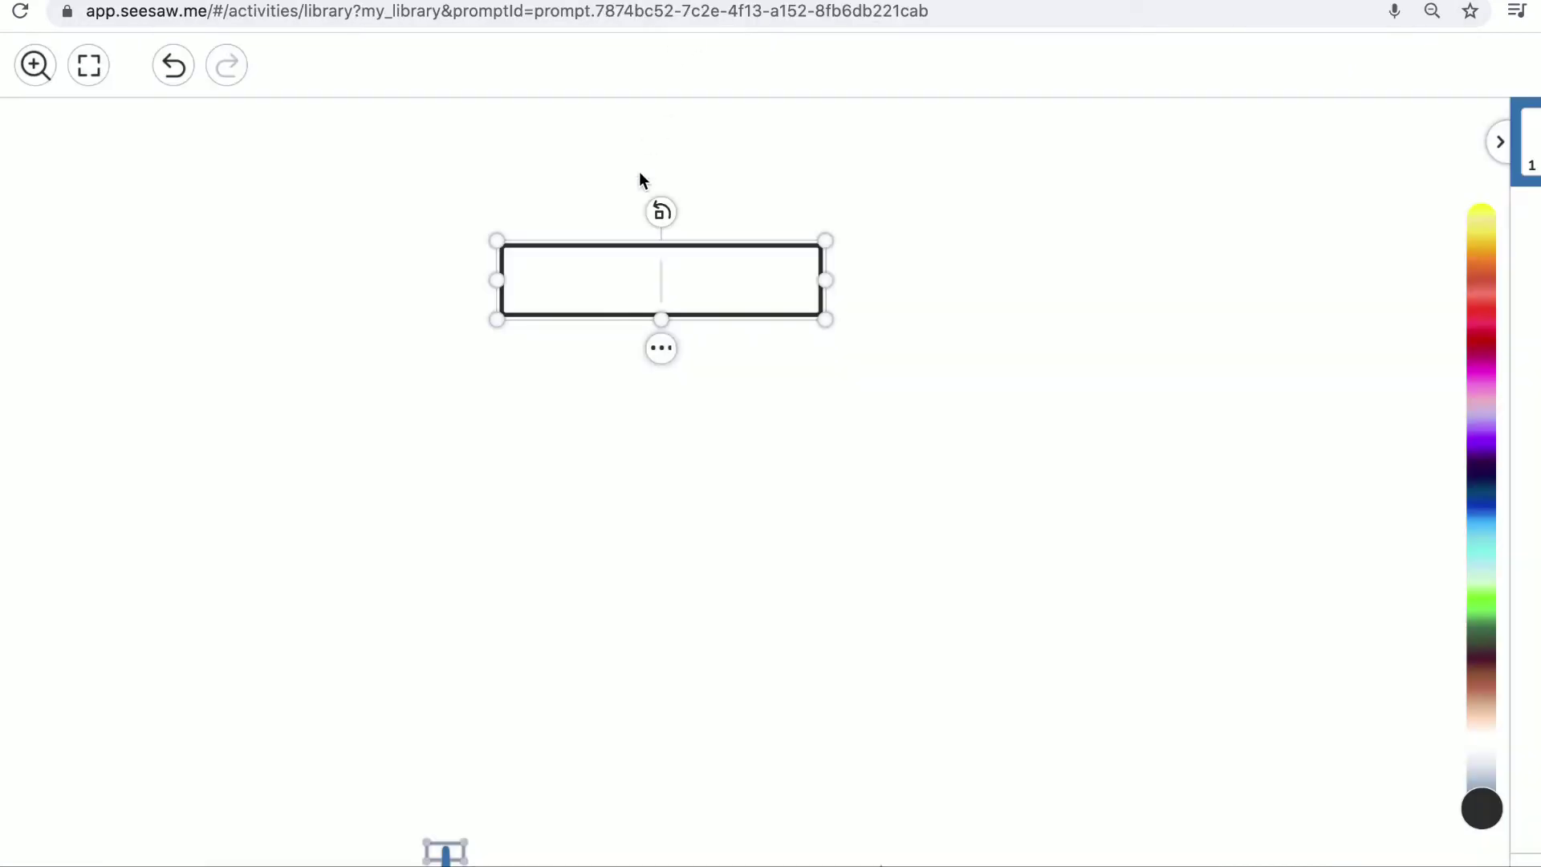
key(ctrl+v)
click(836, 472)
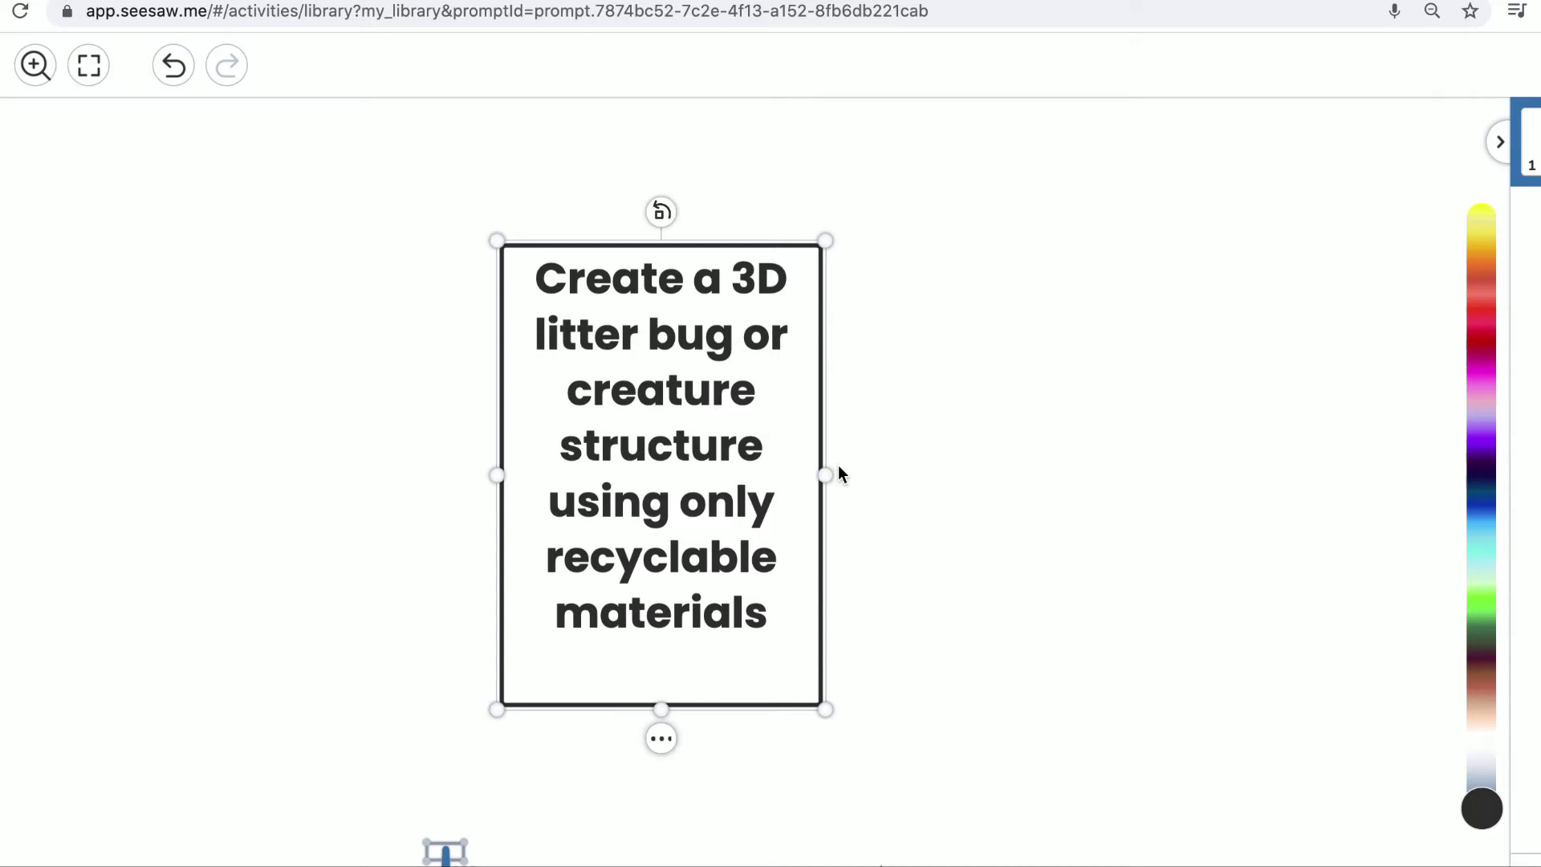
Step: Widen the litter bug text box and place it at the canvas top-left
drag(826, 472, 1202, 441)
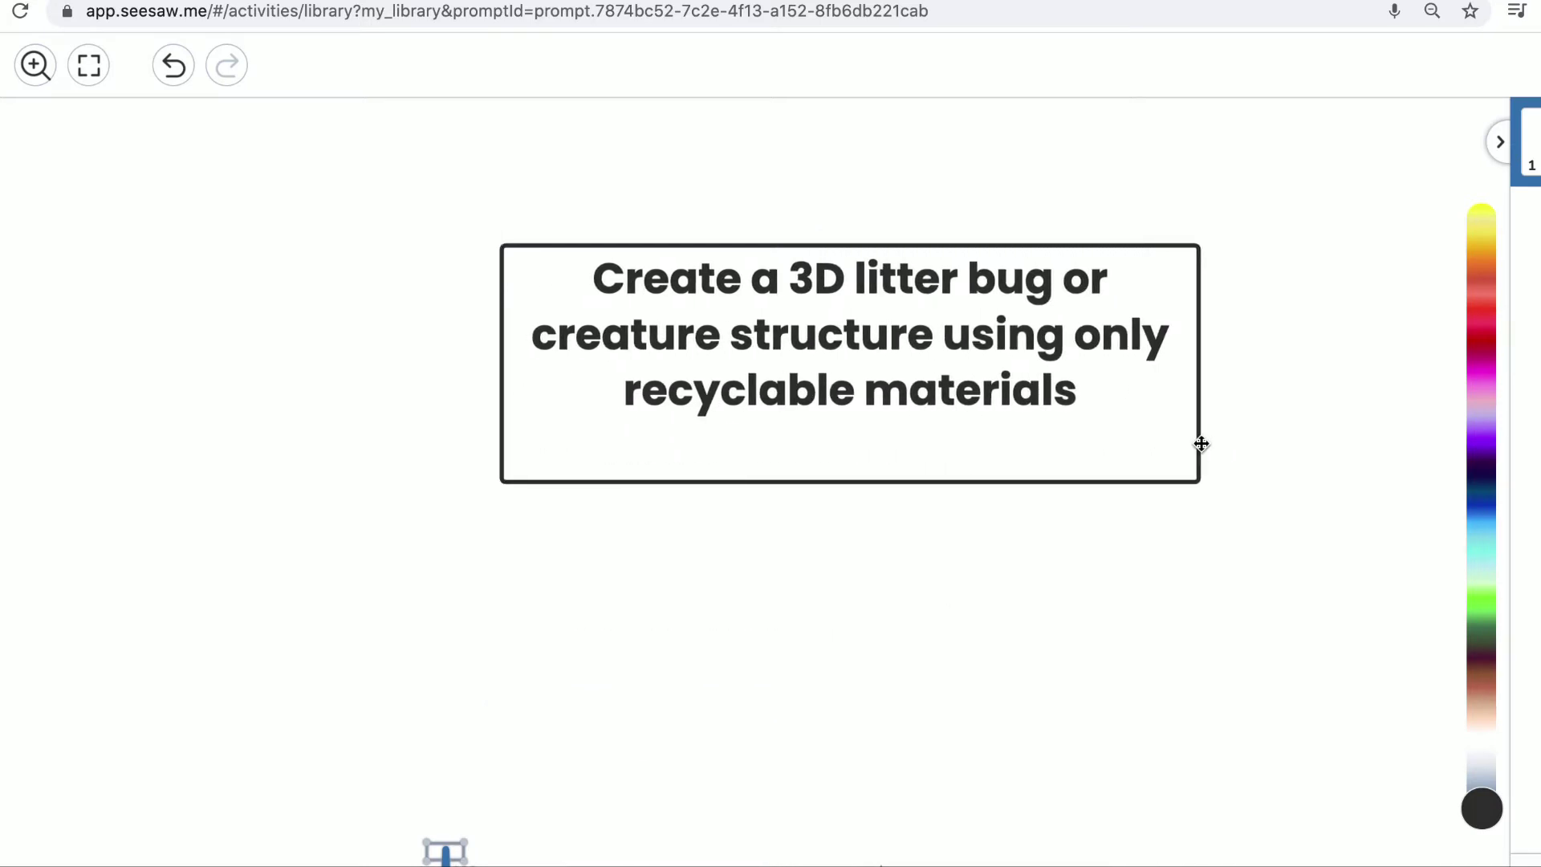
drag(494, 360, 203, 348)
drag(706, 296, 548, 155)
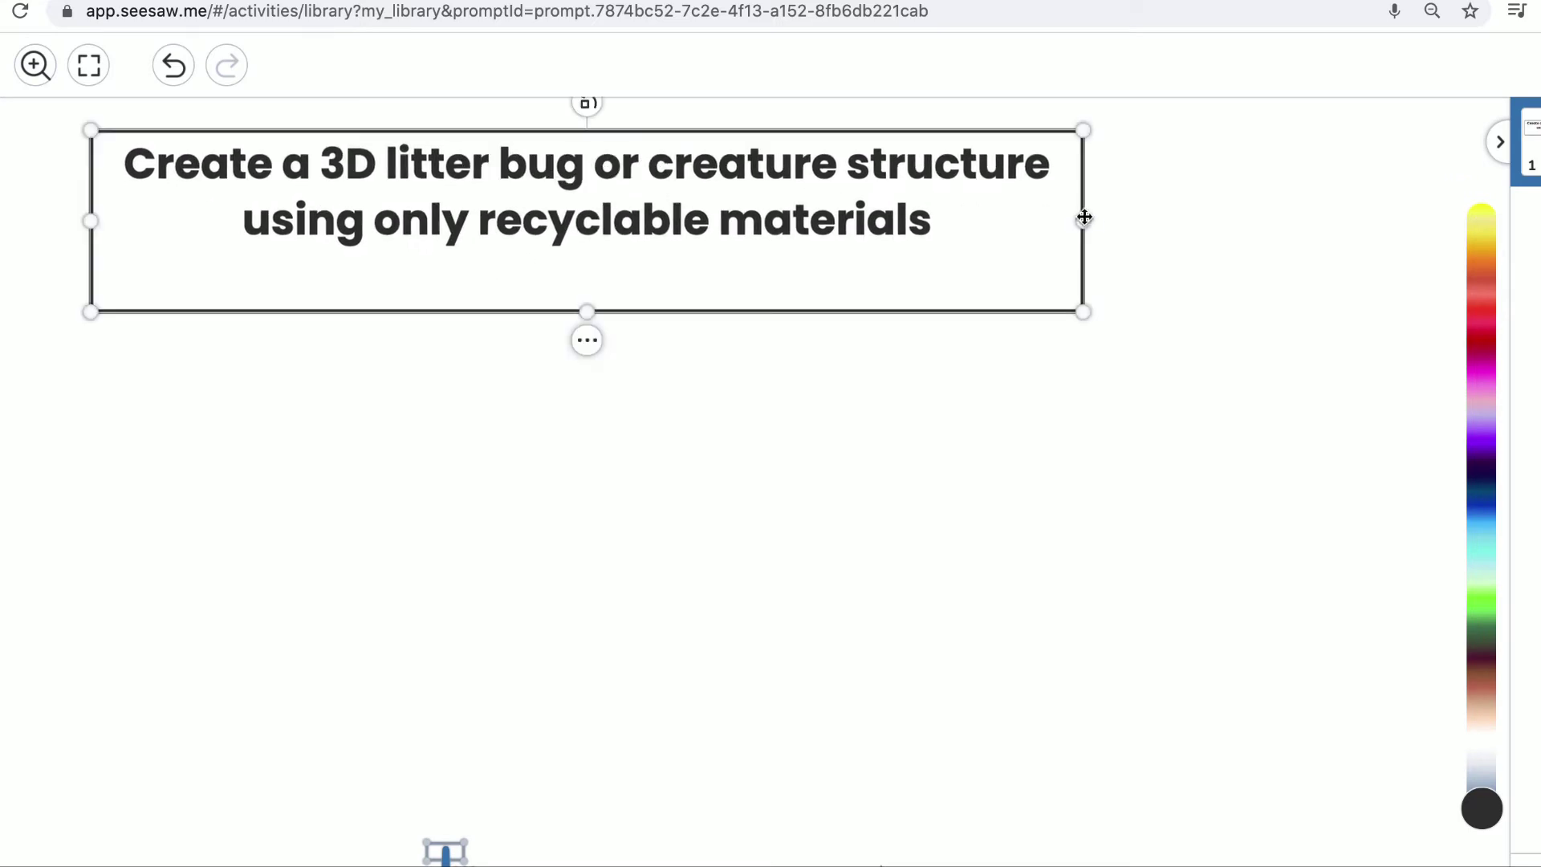
drag(1084, 309, 876, 215)
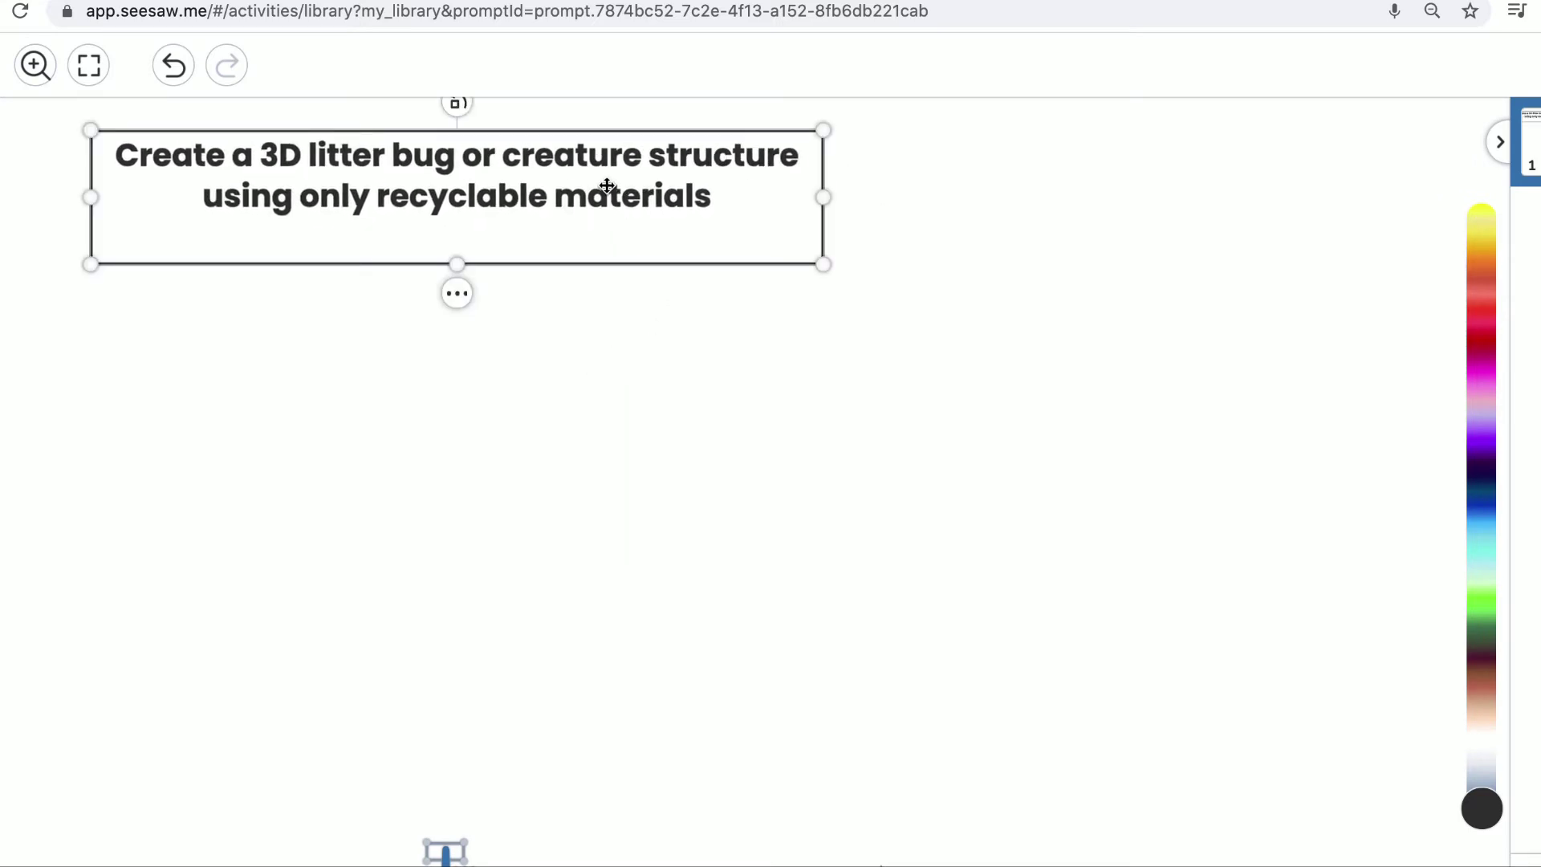
Step: Give the litter bug text box a filled magenta background with bold white text
click(461, 299)
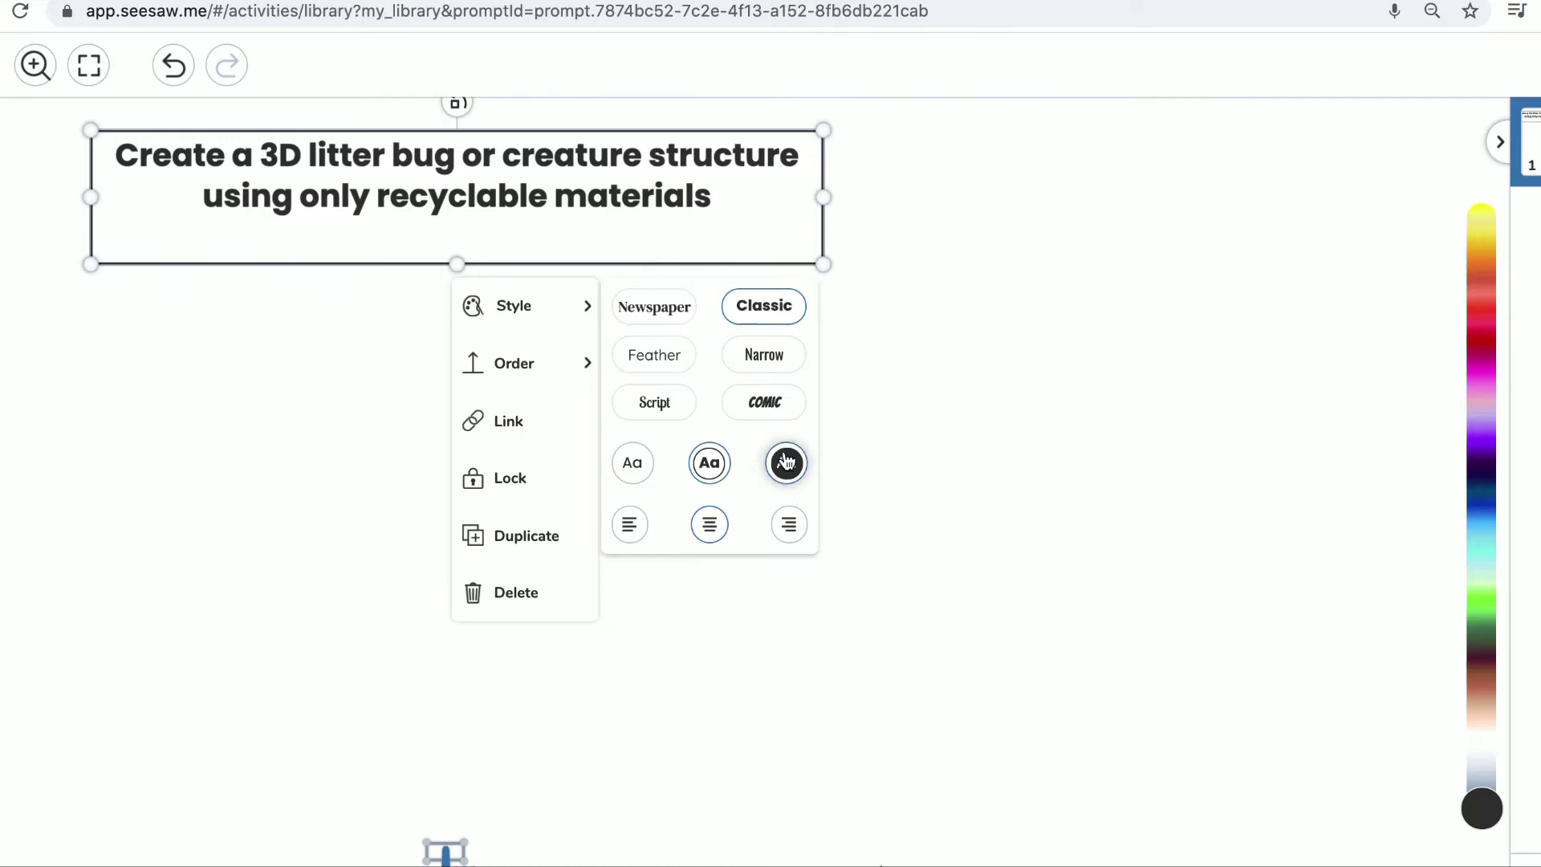
click(786, 463)
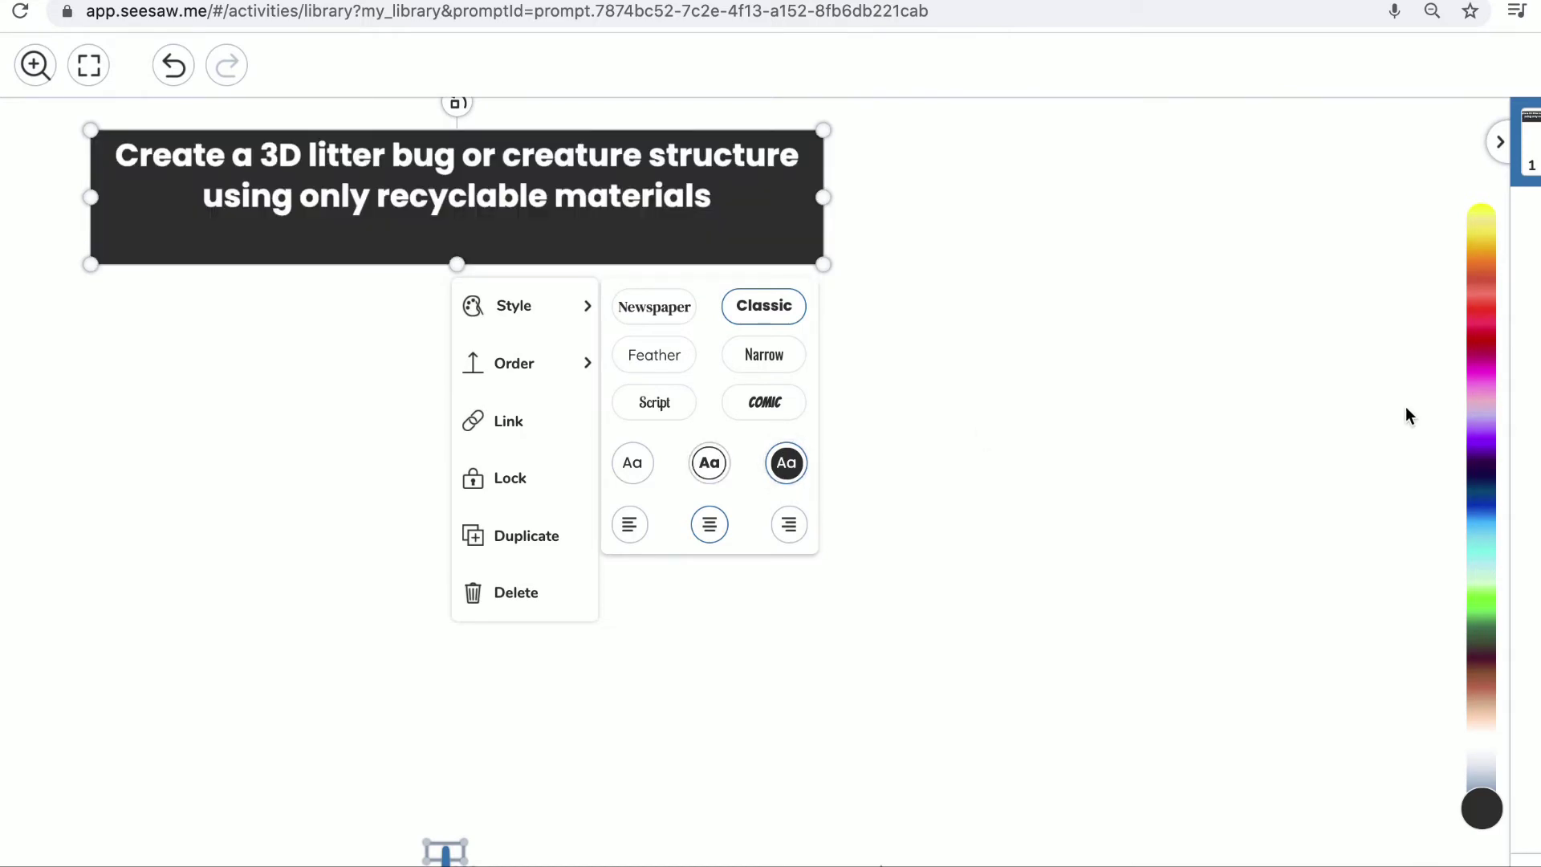
click(1484, 371)
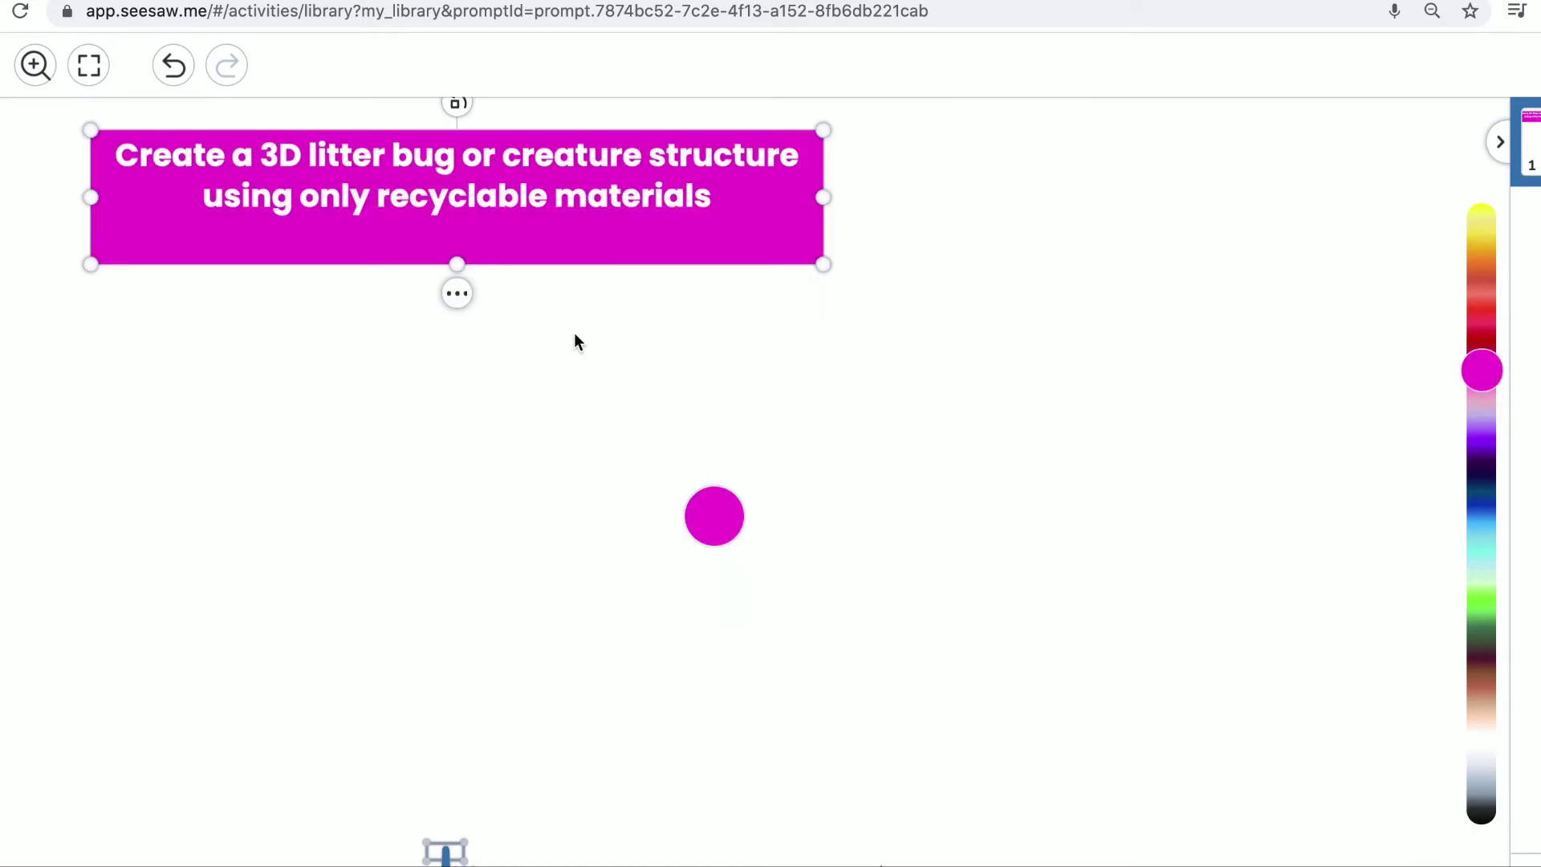
click(886, 284)
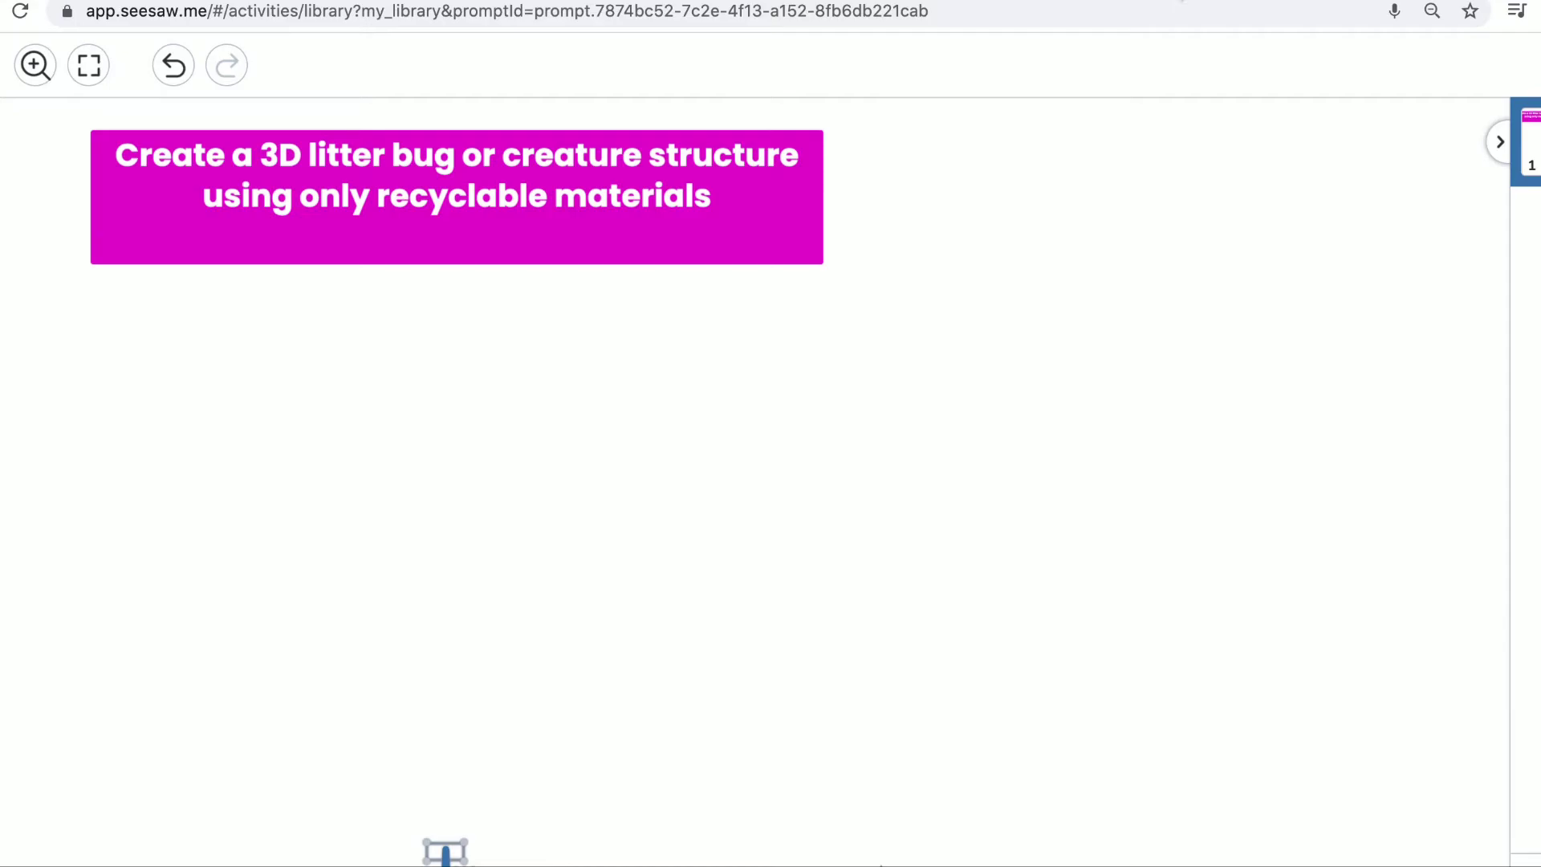
Step: Copy the recycled ladybug craft picture from the Google Images results
key(ctrl+Tab)
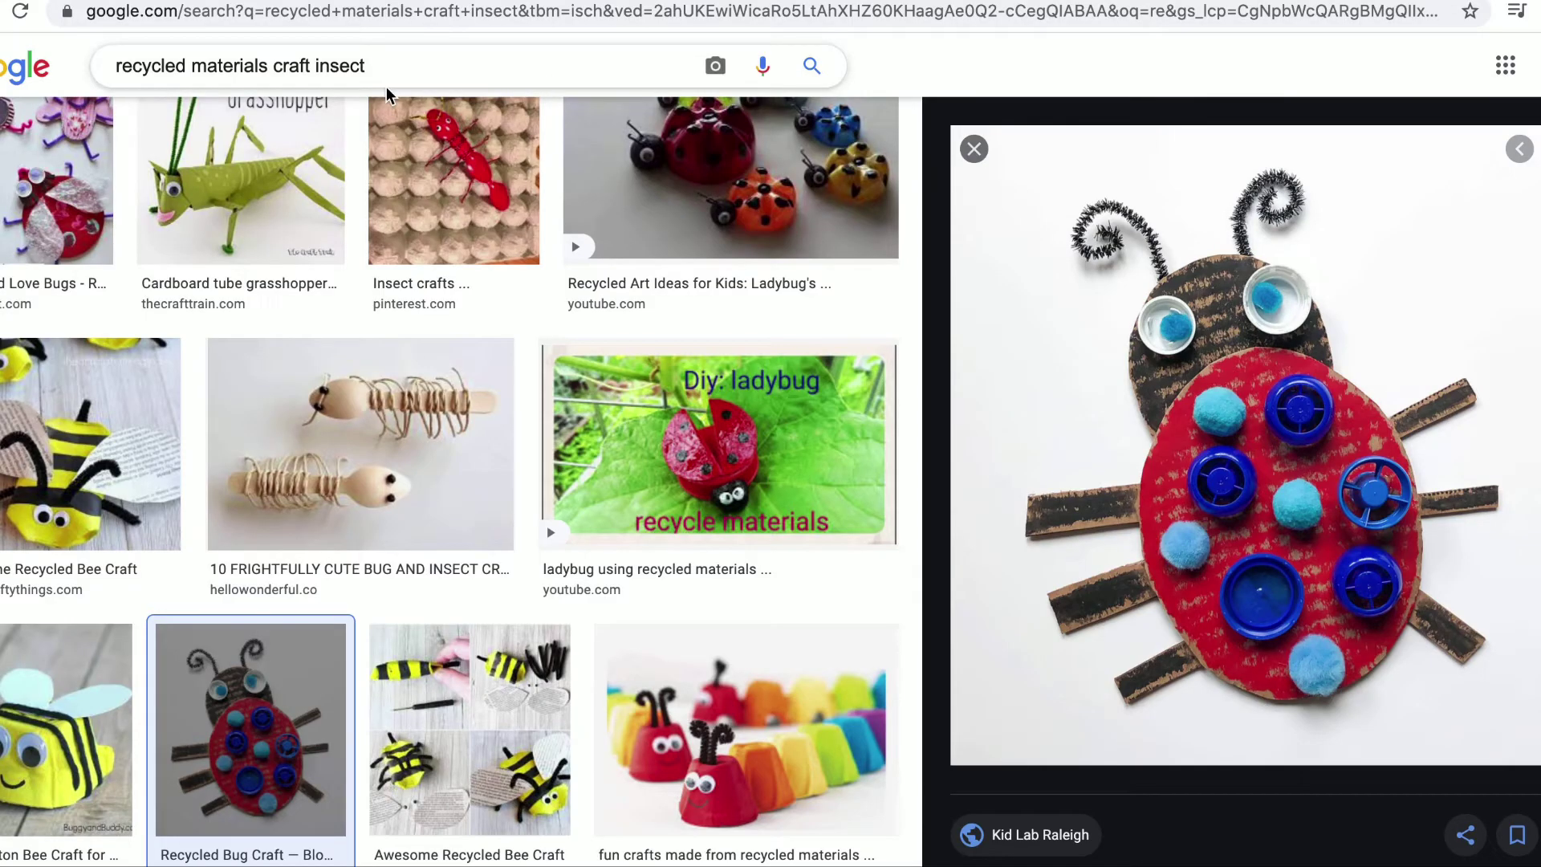
right_click(1250, 419)
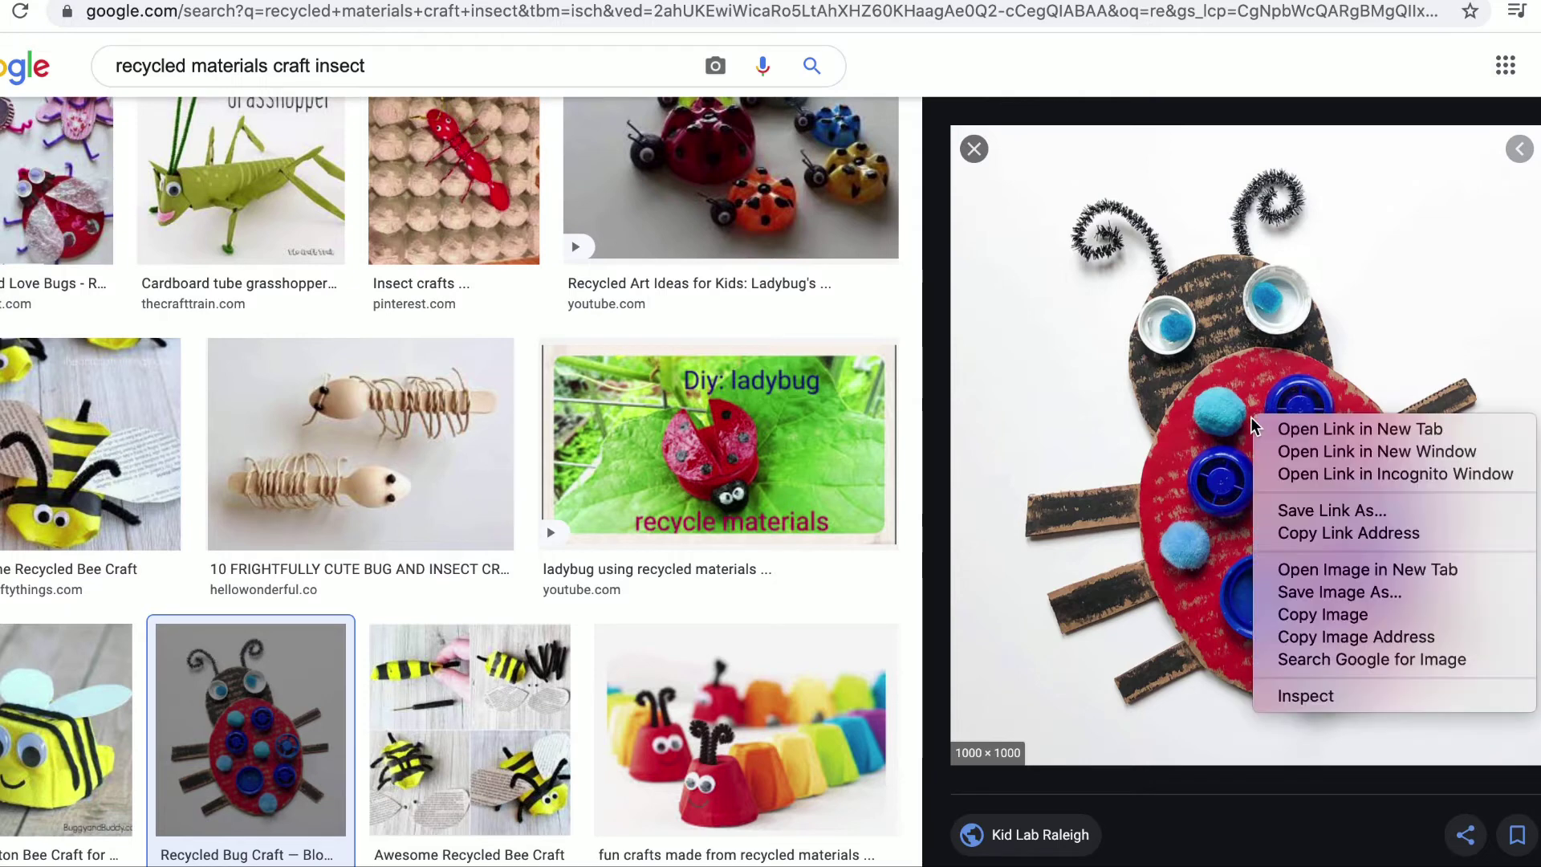
click(1341, 615)
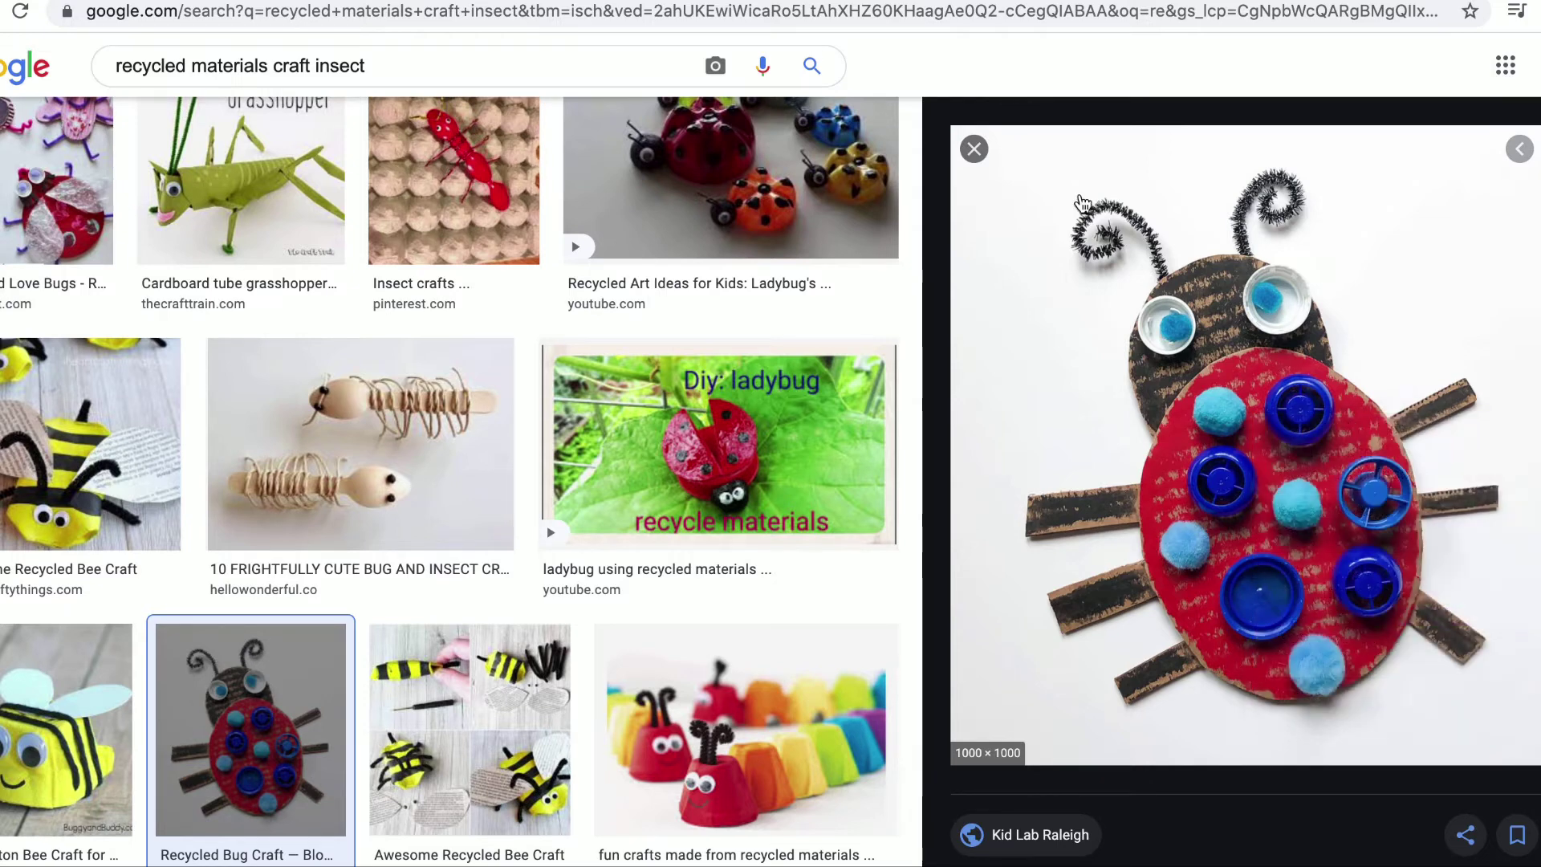
Step: Paste the ladybug craft picture, shrink it, and place it right of the magenta banner
key(ctrl+Tab)
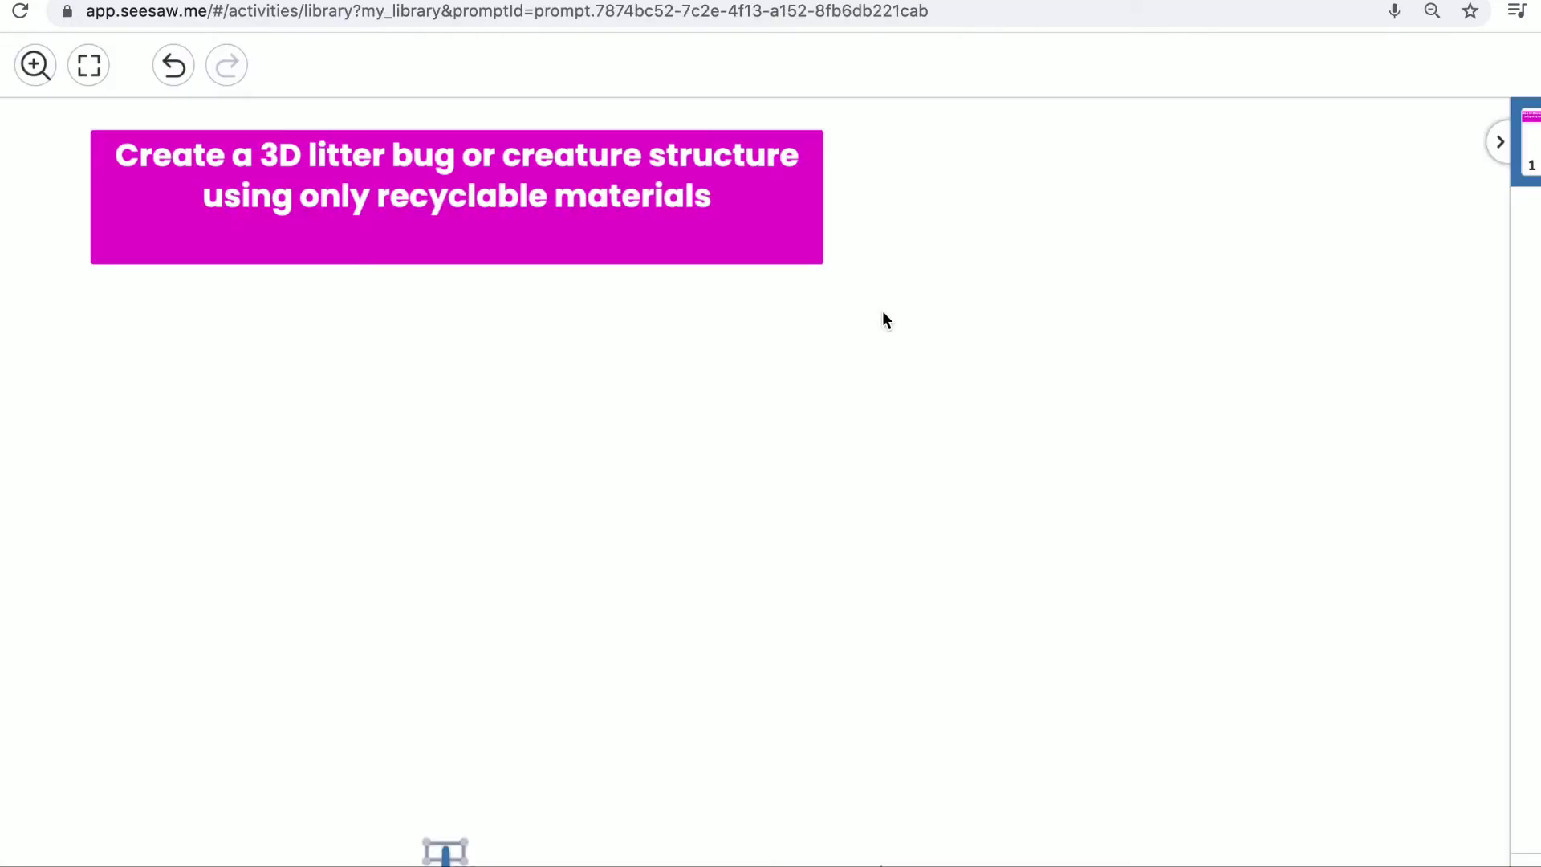
key(ctrl+v)
drag(533, 313, 726, 461)
drag(810, 603, 917, 287)
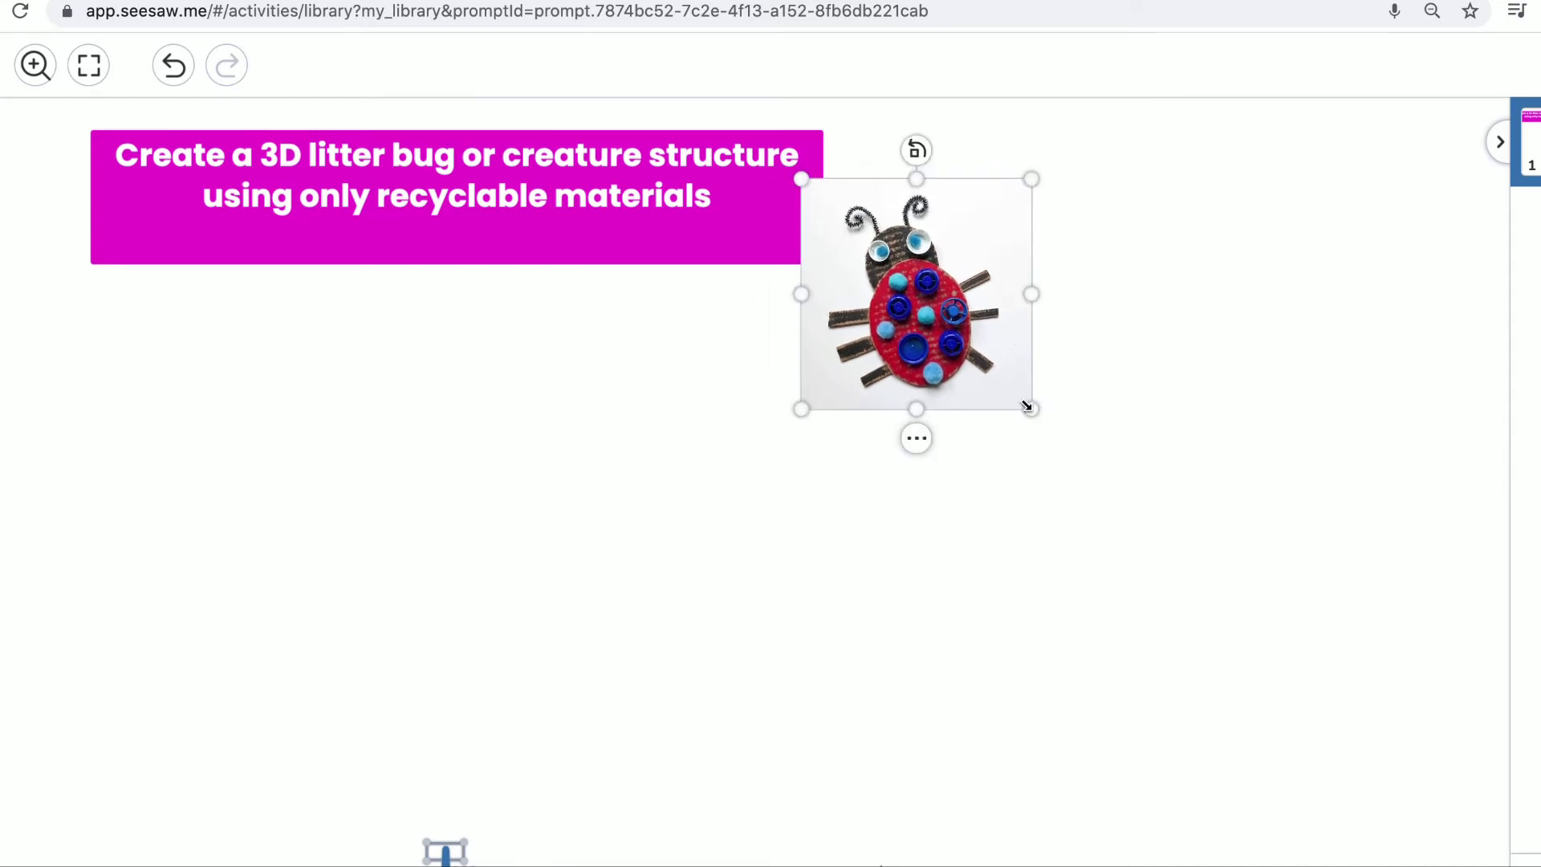
drag(1028, 408, 977, 351)
drag(908, 236, 926, 189)
click(633, 484)
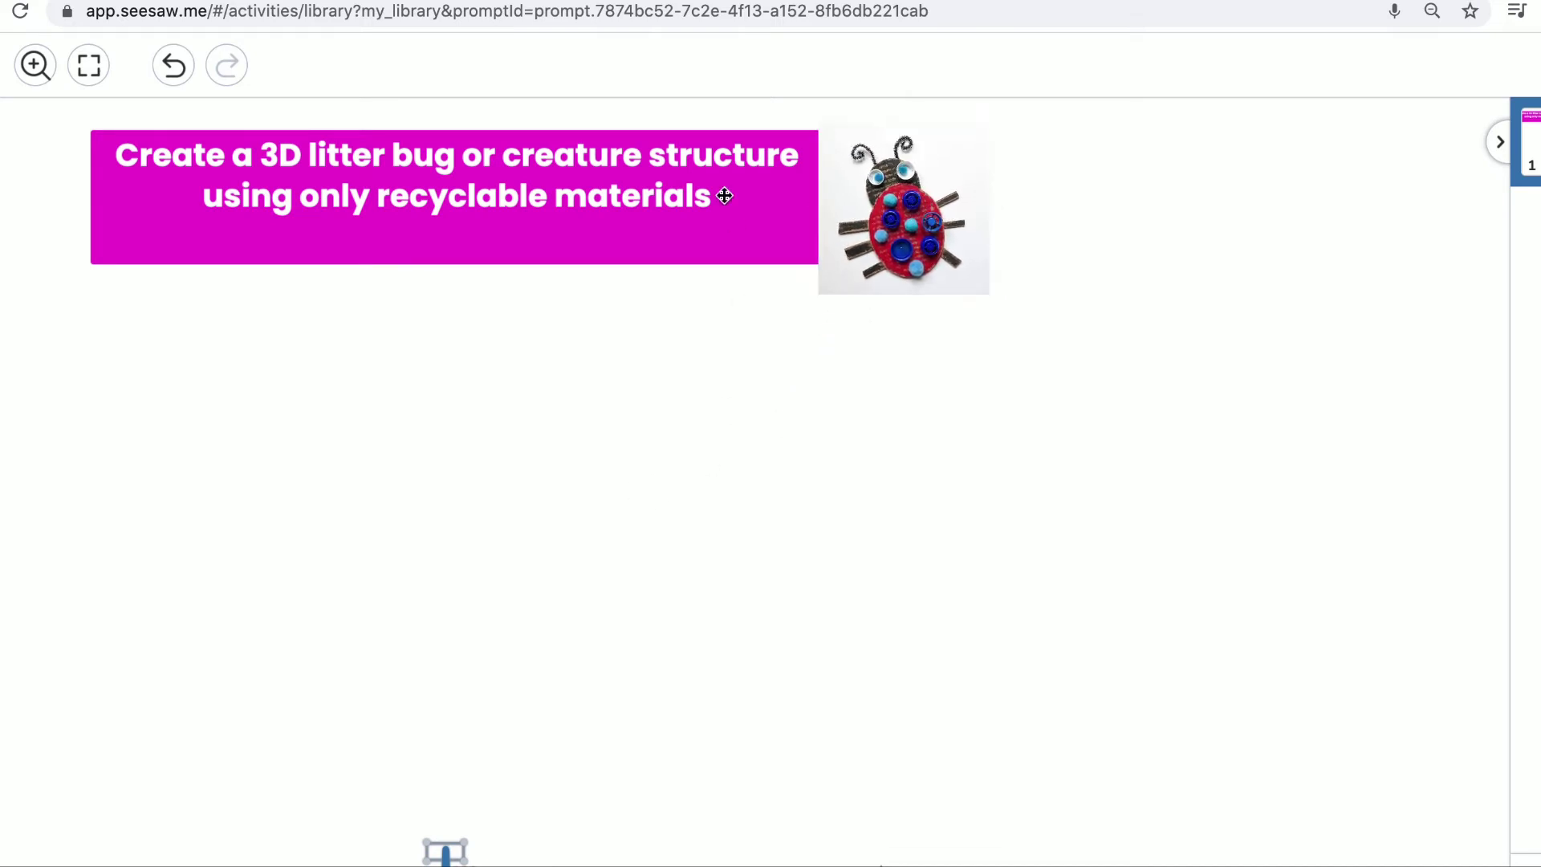
Step: Add a new text box below the magenta banner and make it green
click(537, 330)
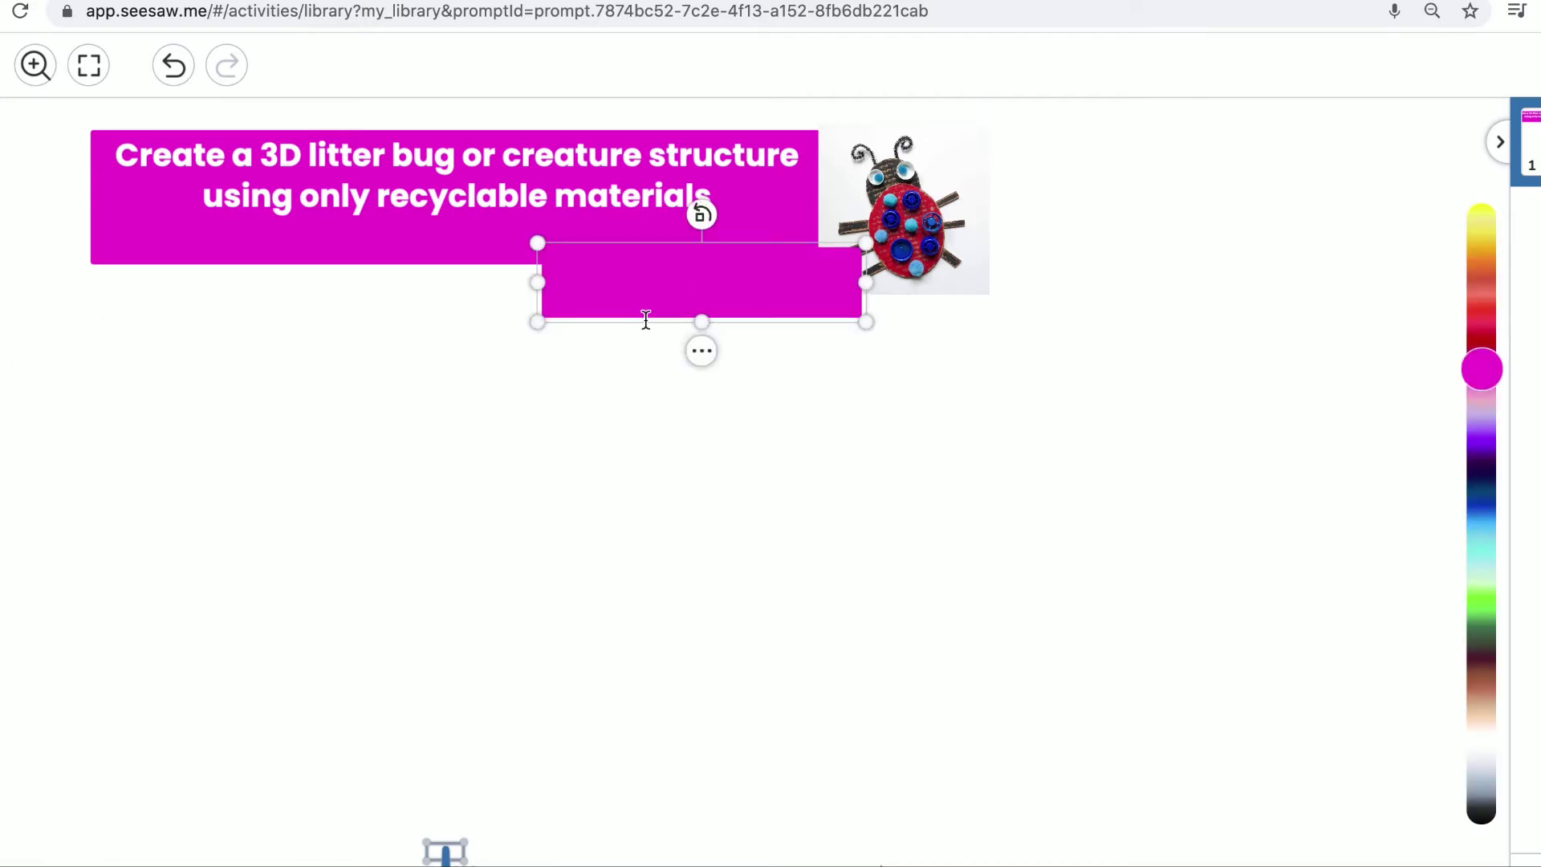
drag(698, 306, 626, 474)
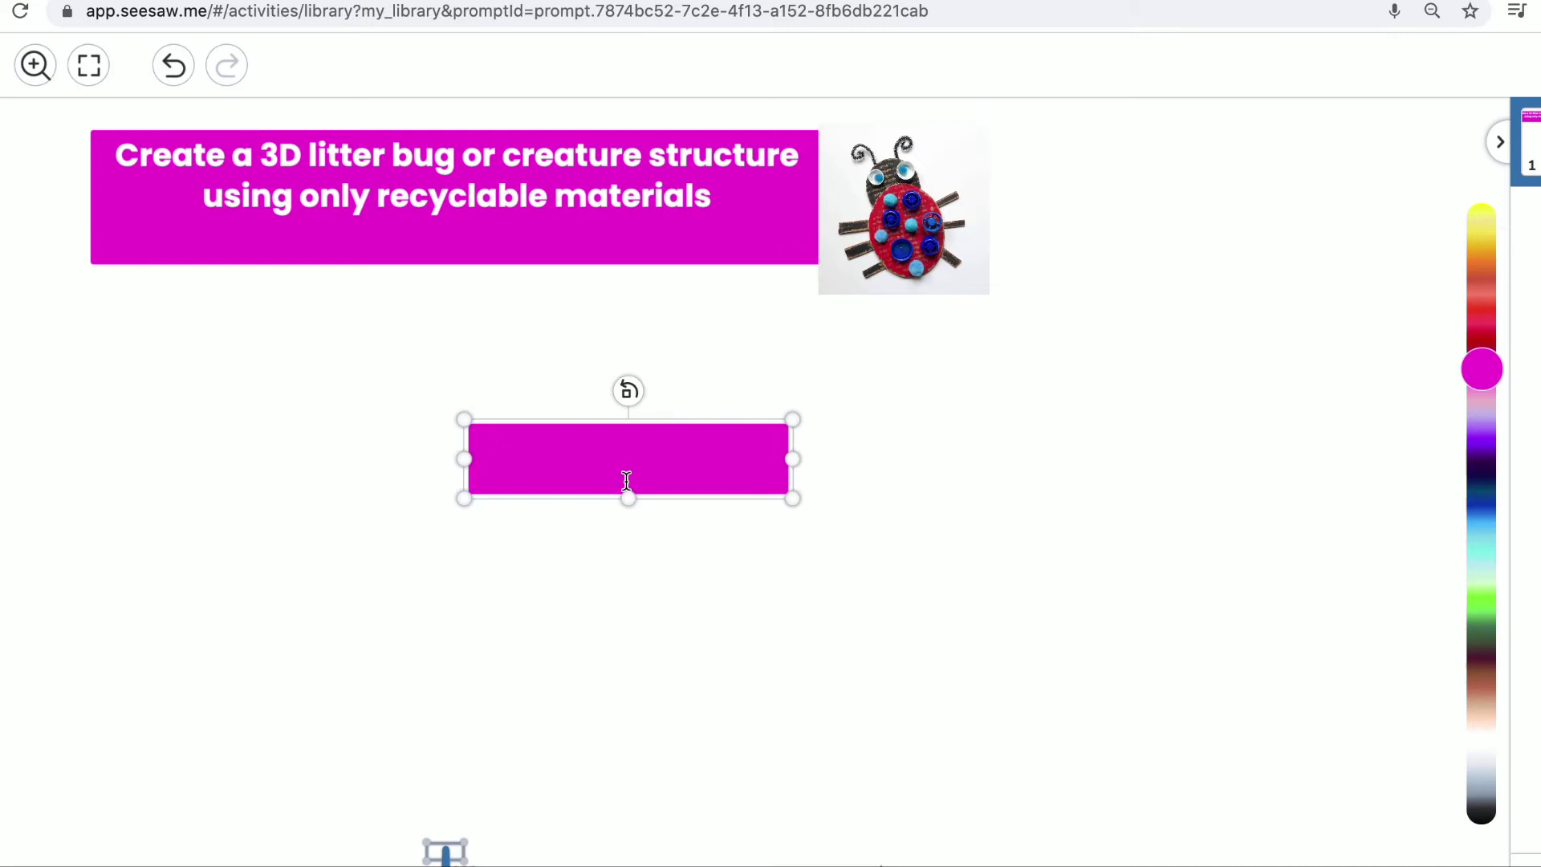
click(880, 507)
click(677, 449)
click(628, 528)
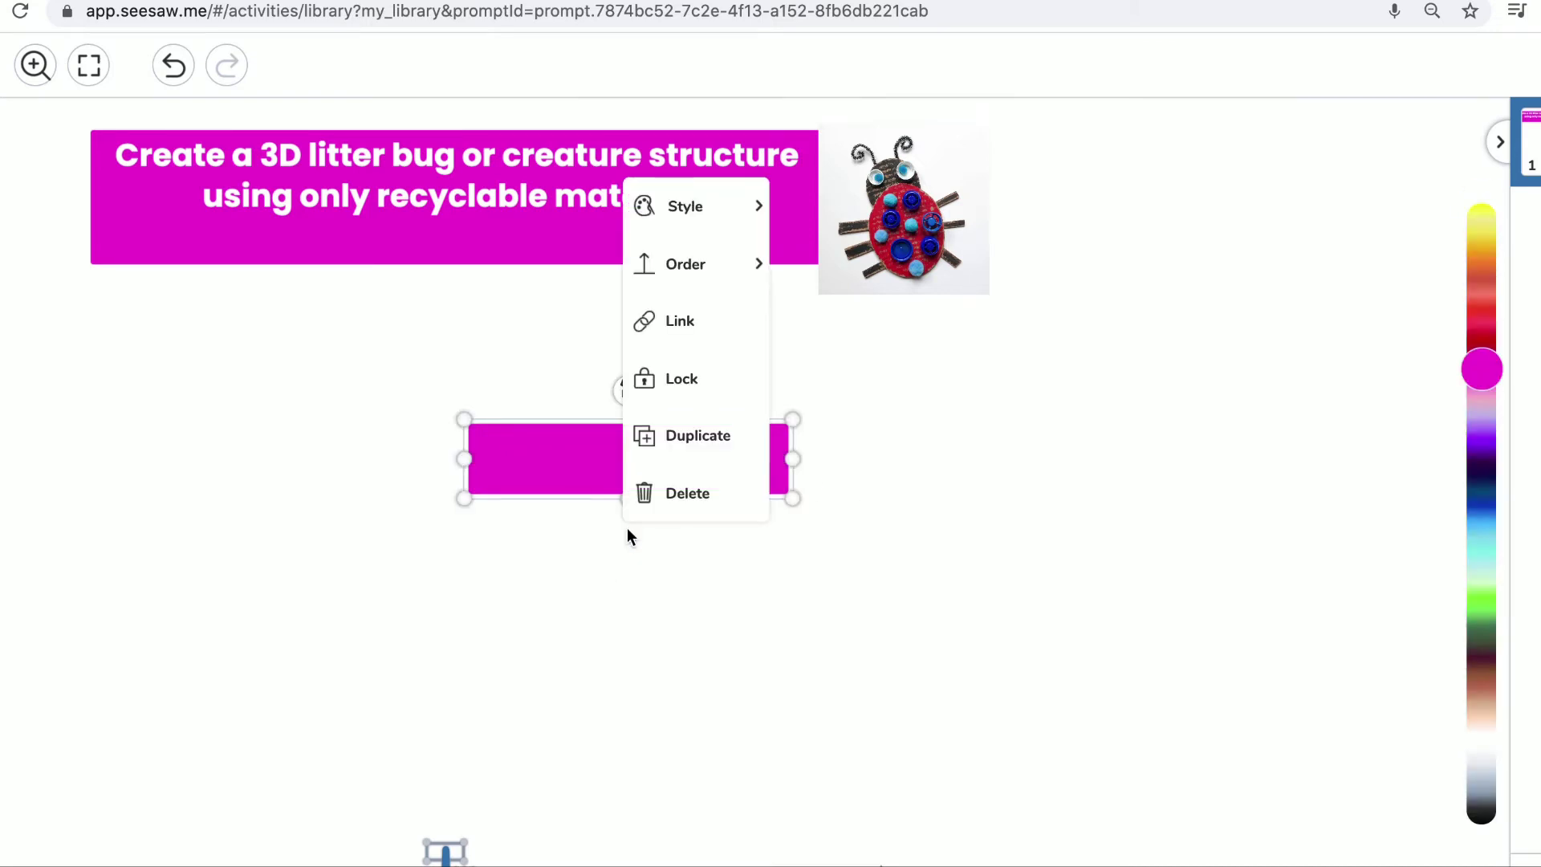
click(804, 573)
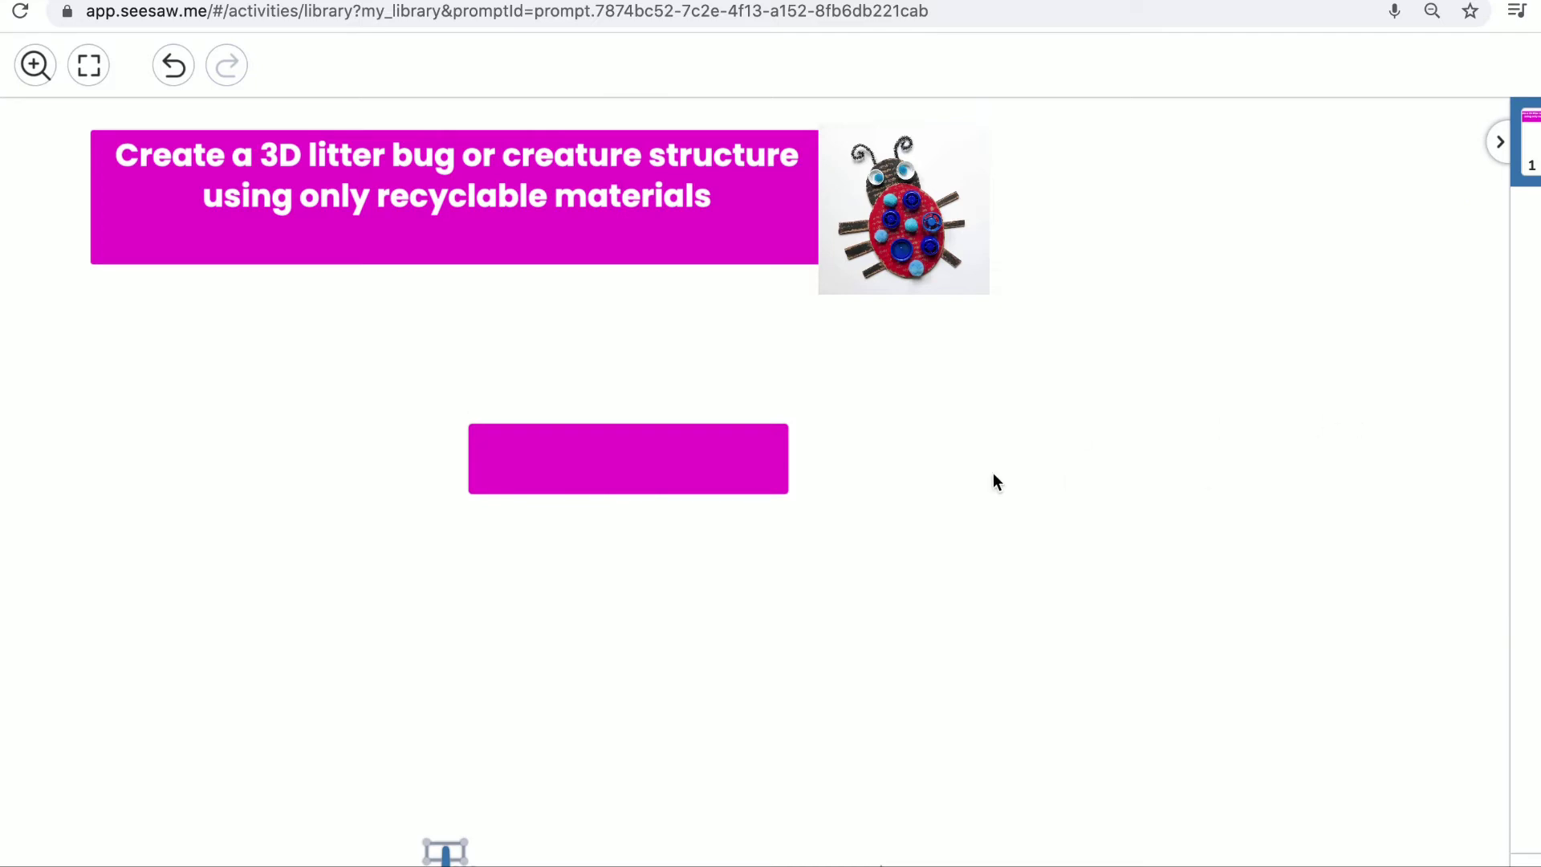
click(759, 466)
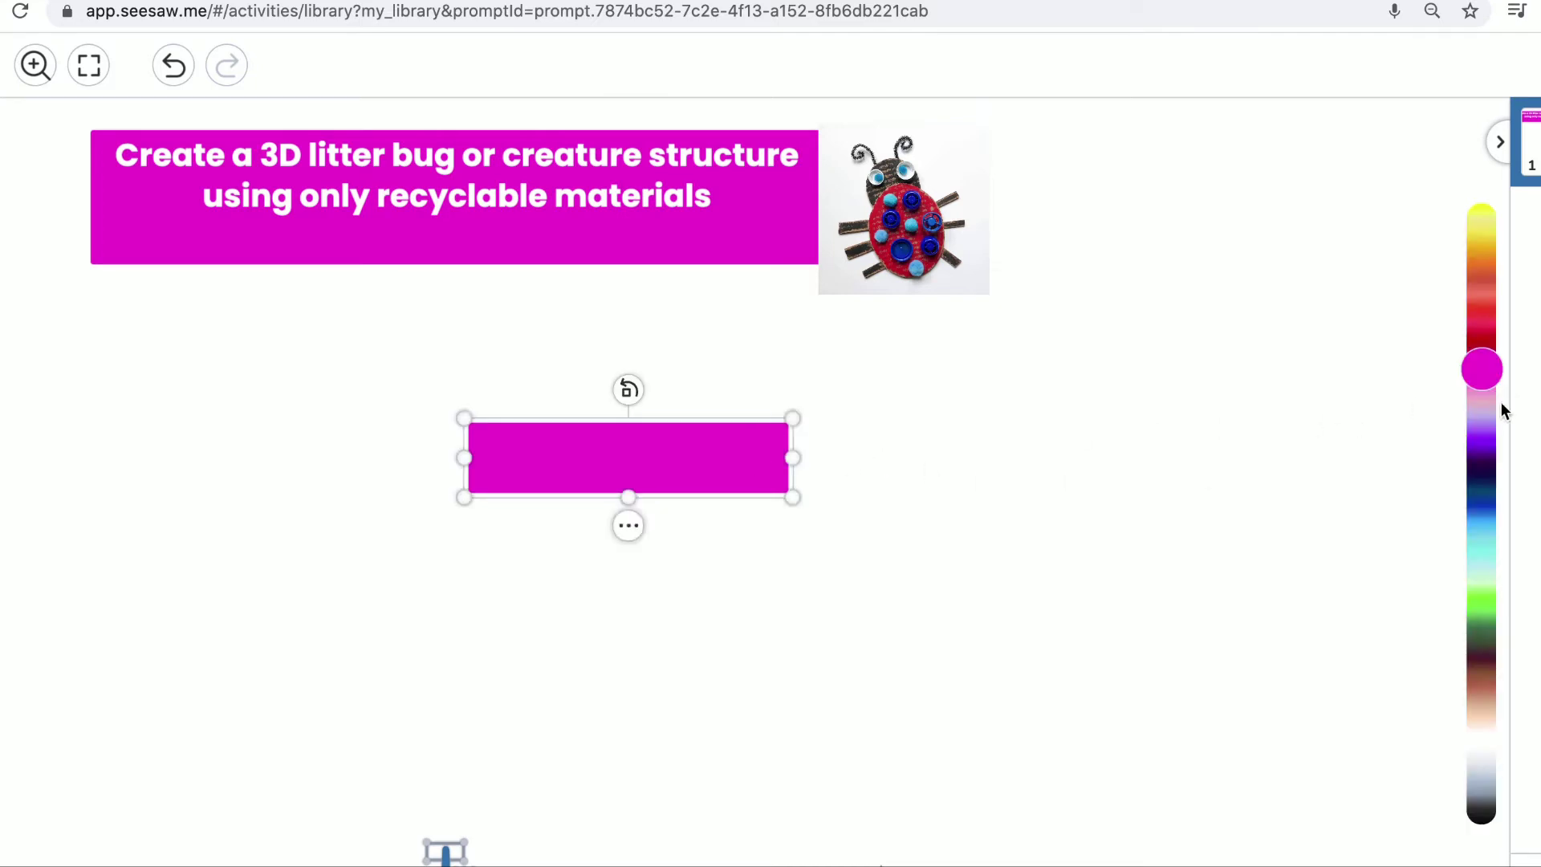
click(1482, 609)
click(709, 461)
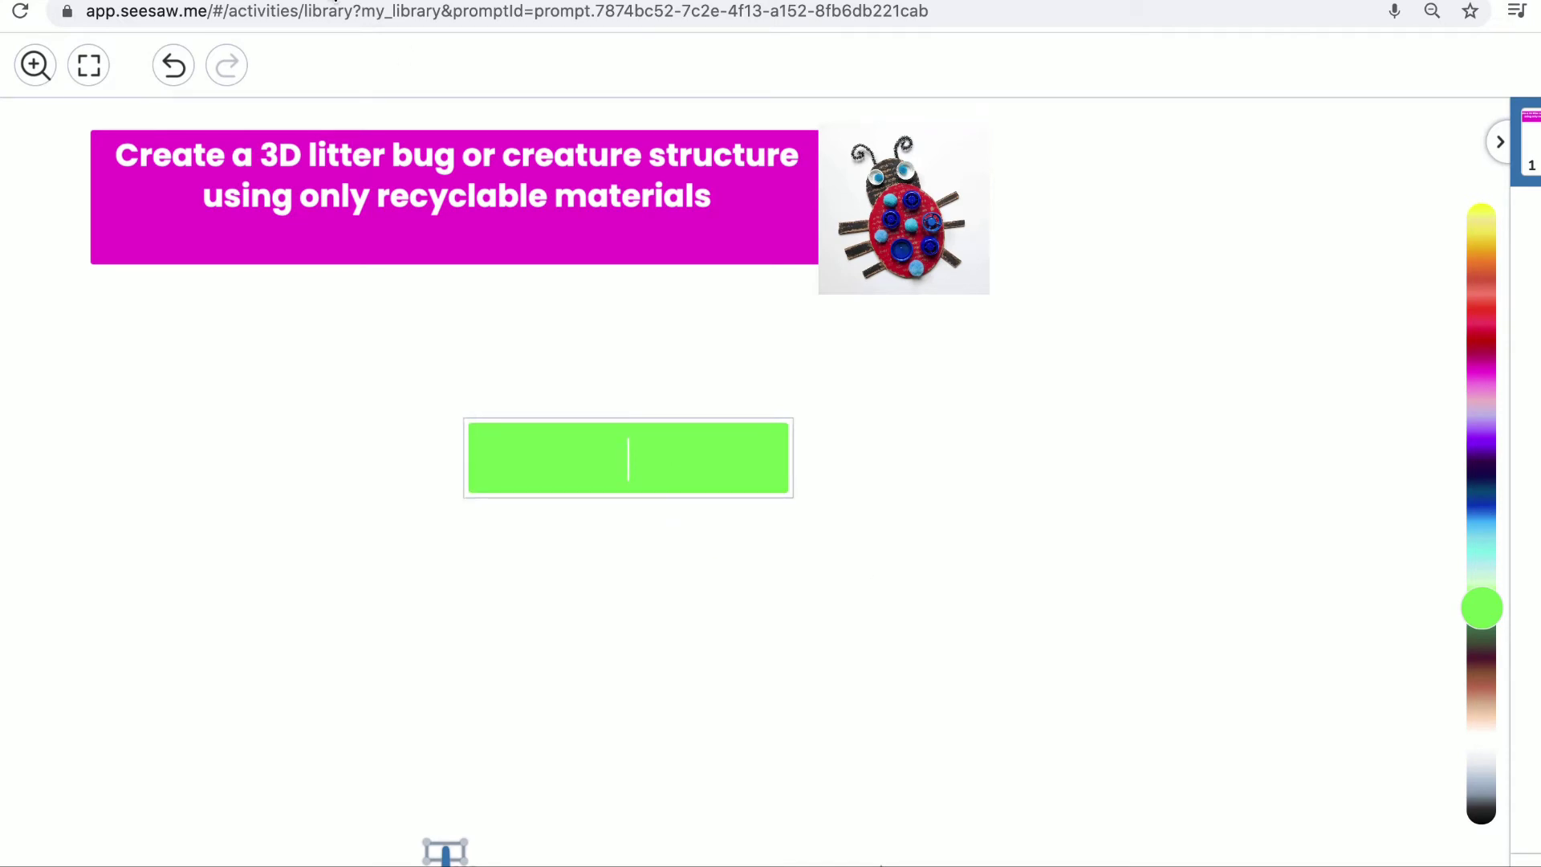
Step: Paste the Mindful Moment activity line from the planning doc and widen the box to two lines
key(ctrl+Tab)
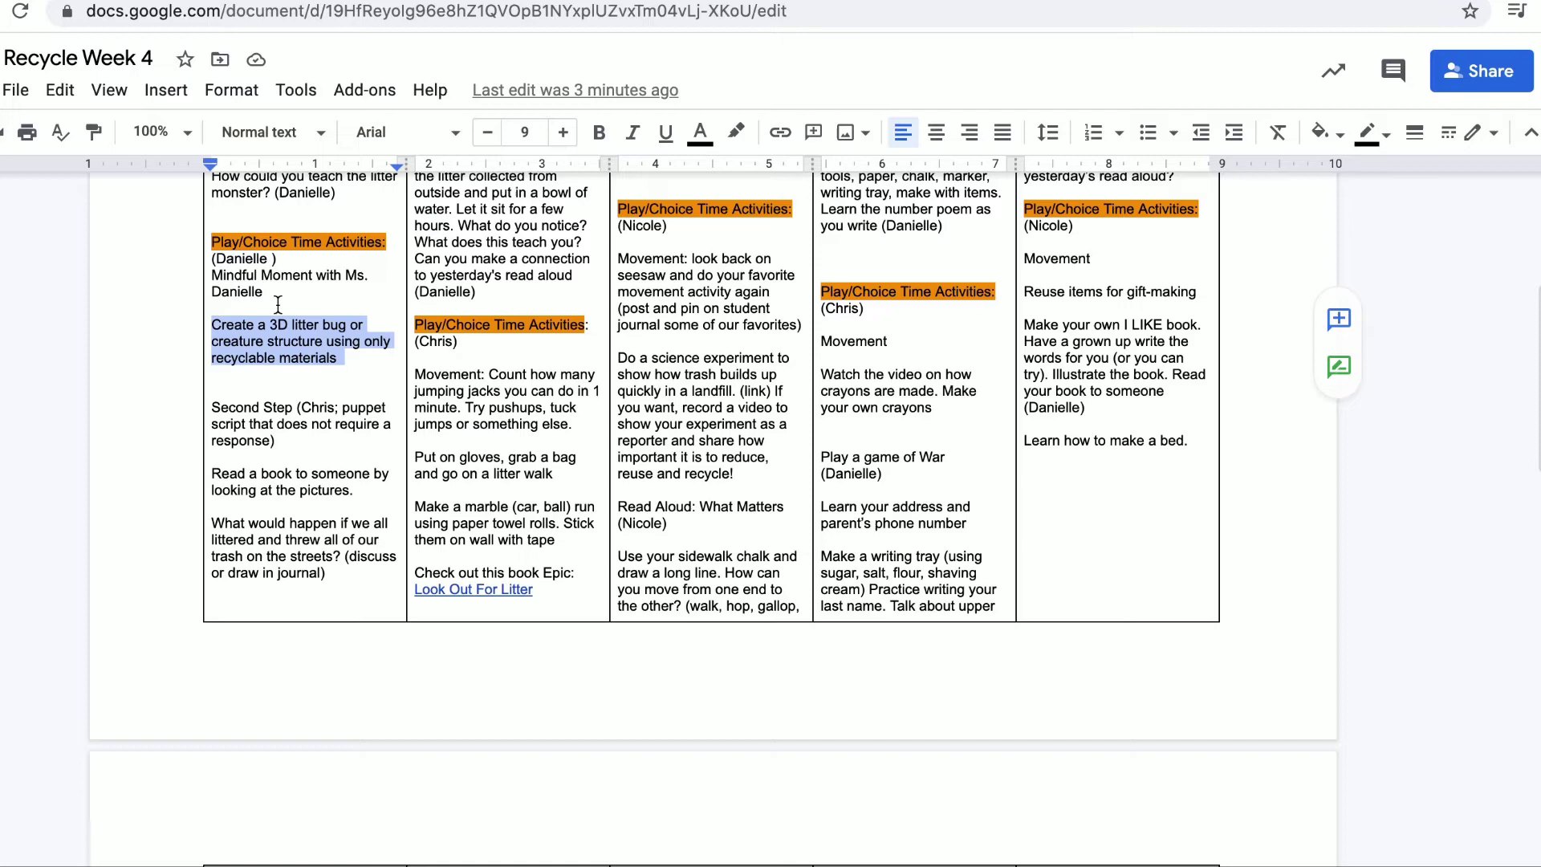
click(215, 281)
drag(212, 277, 266, 293)
key(ctrl+c)
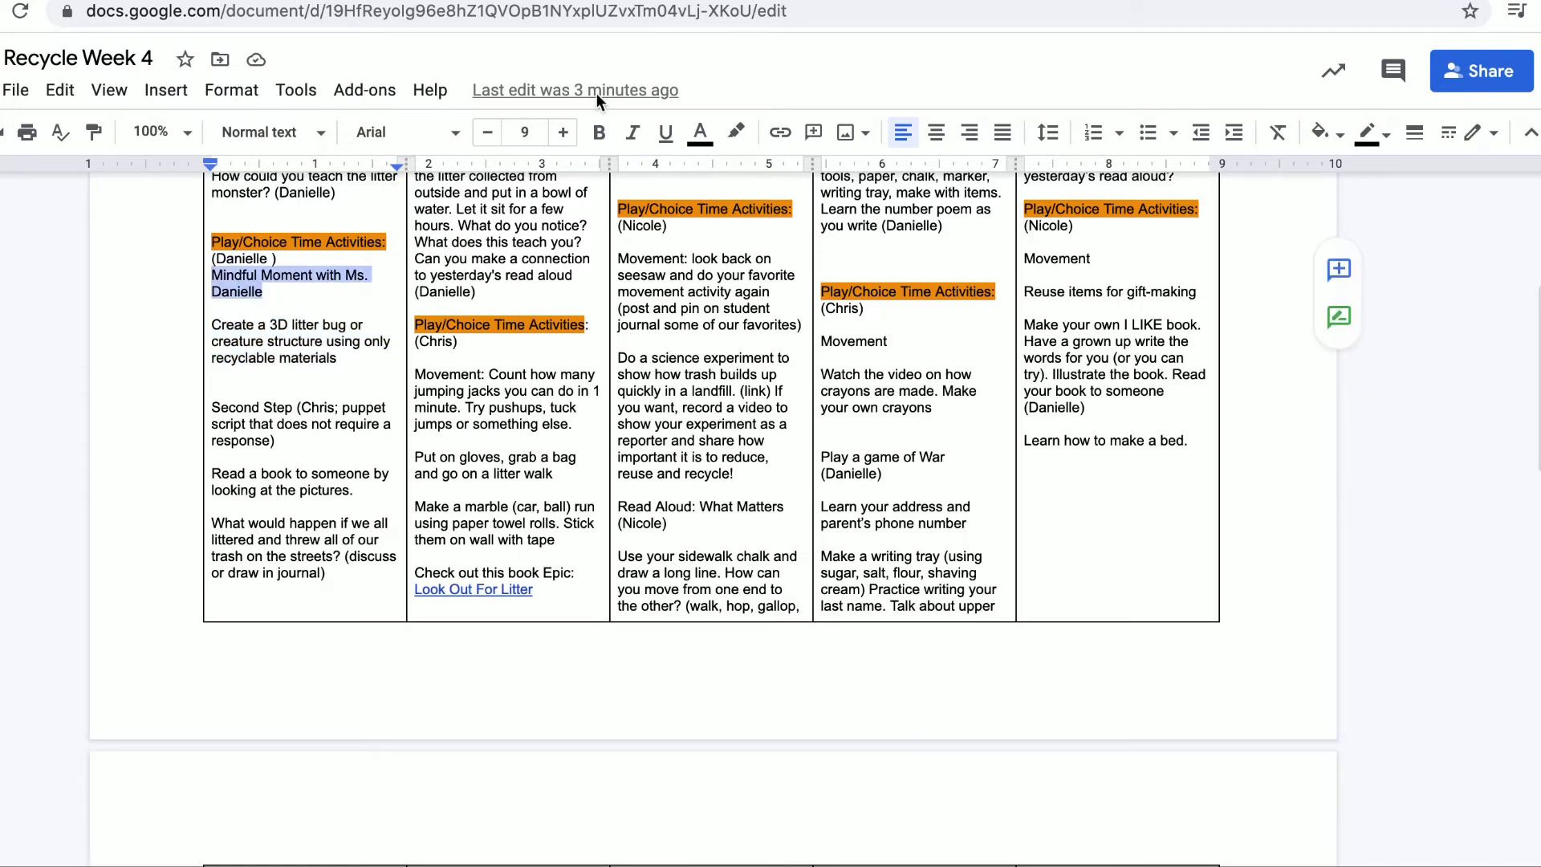
key(ctrl+shift+Tab)
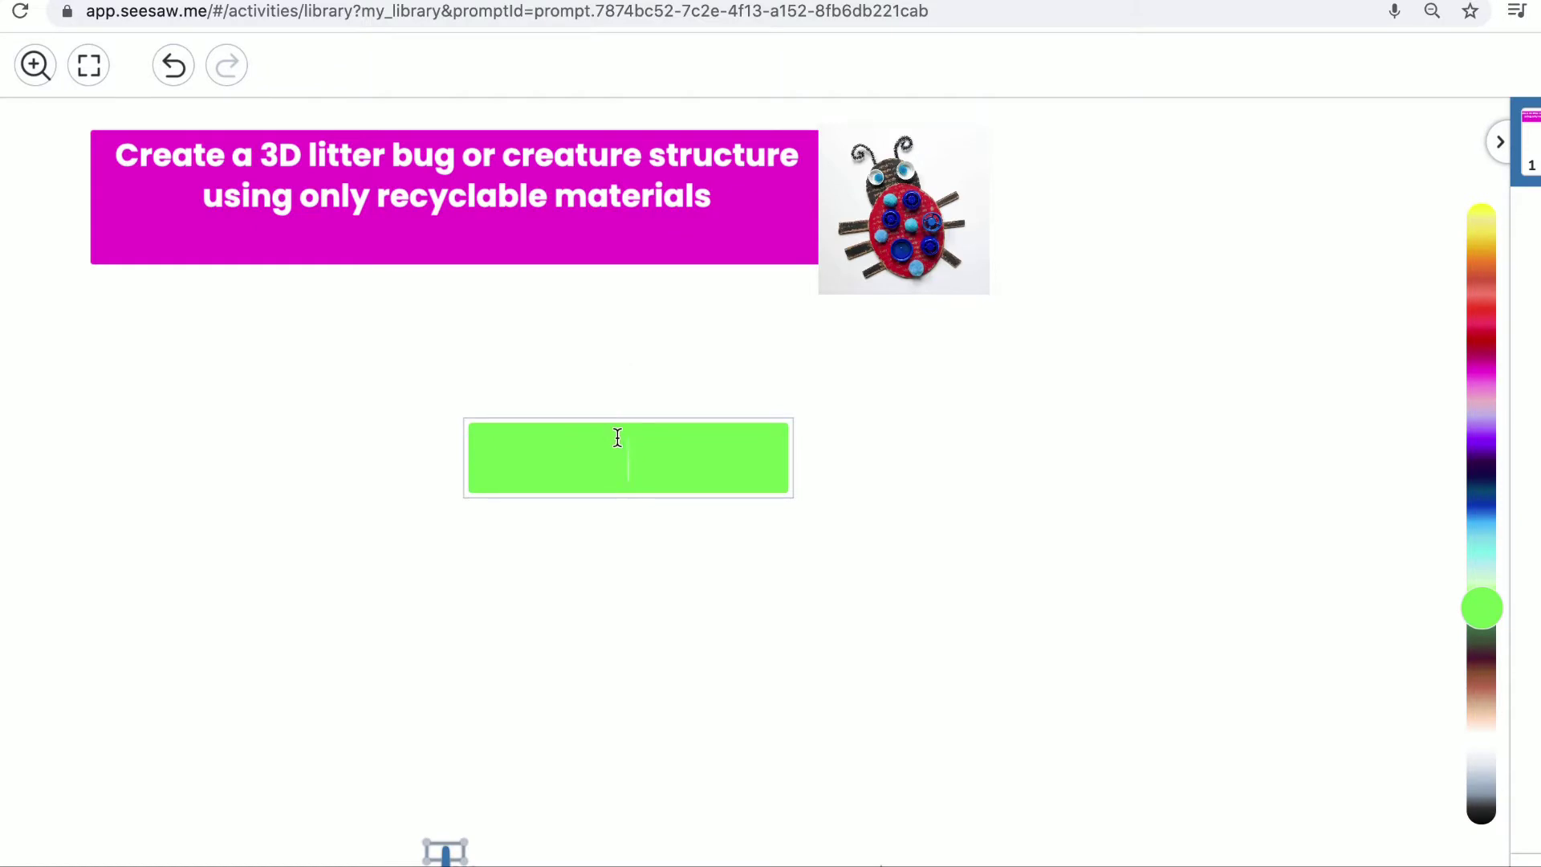
key(ctrl+v)
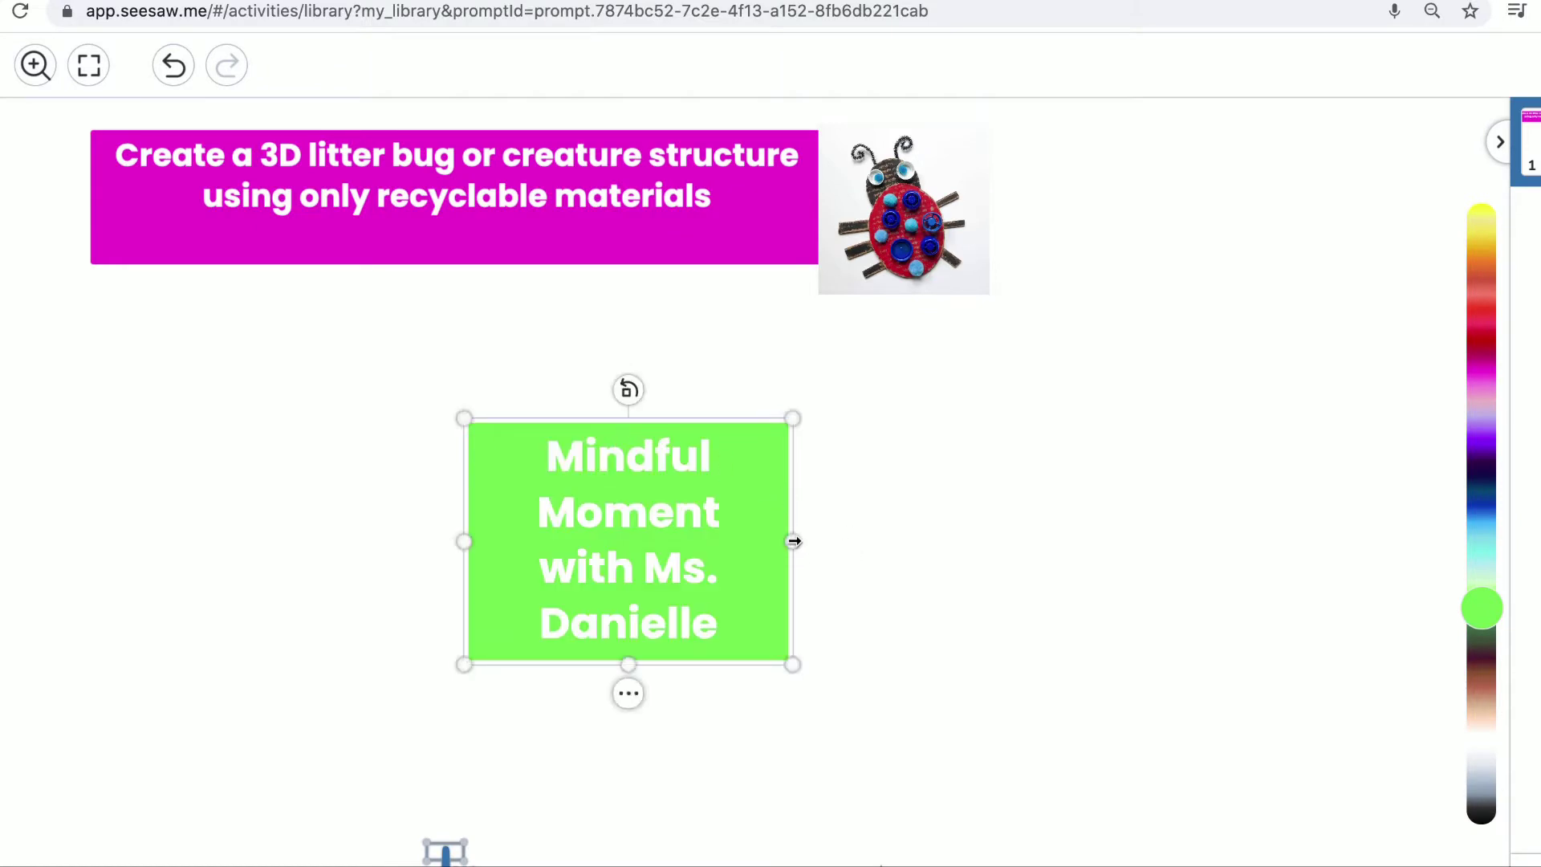
drag(794, 541, 1144, 538)
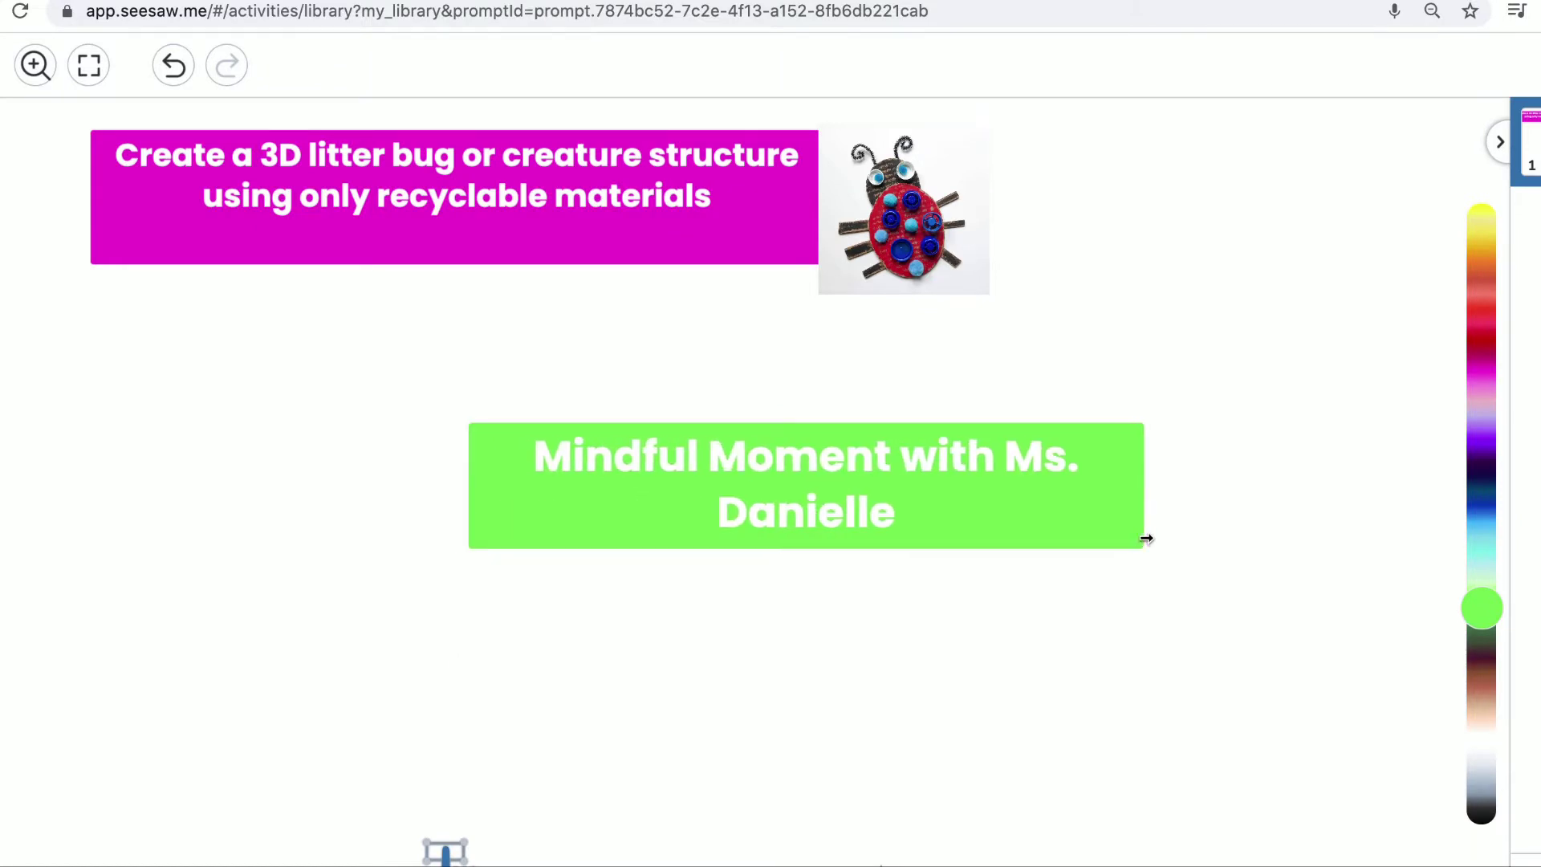
drag(1140, 480, 1242, 479)
drag(931, 487, 878, 450)
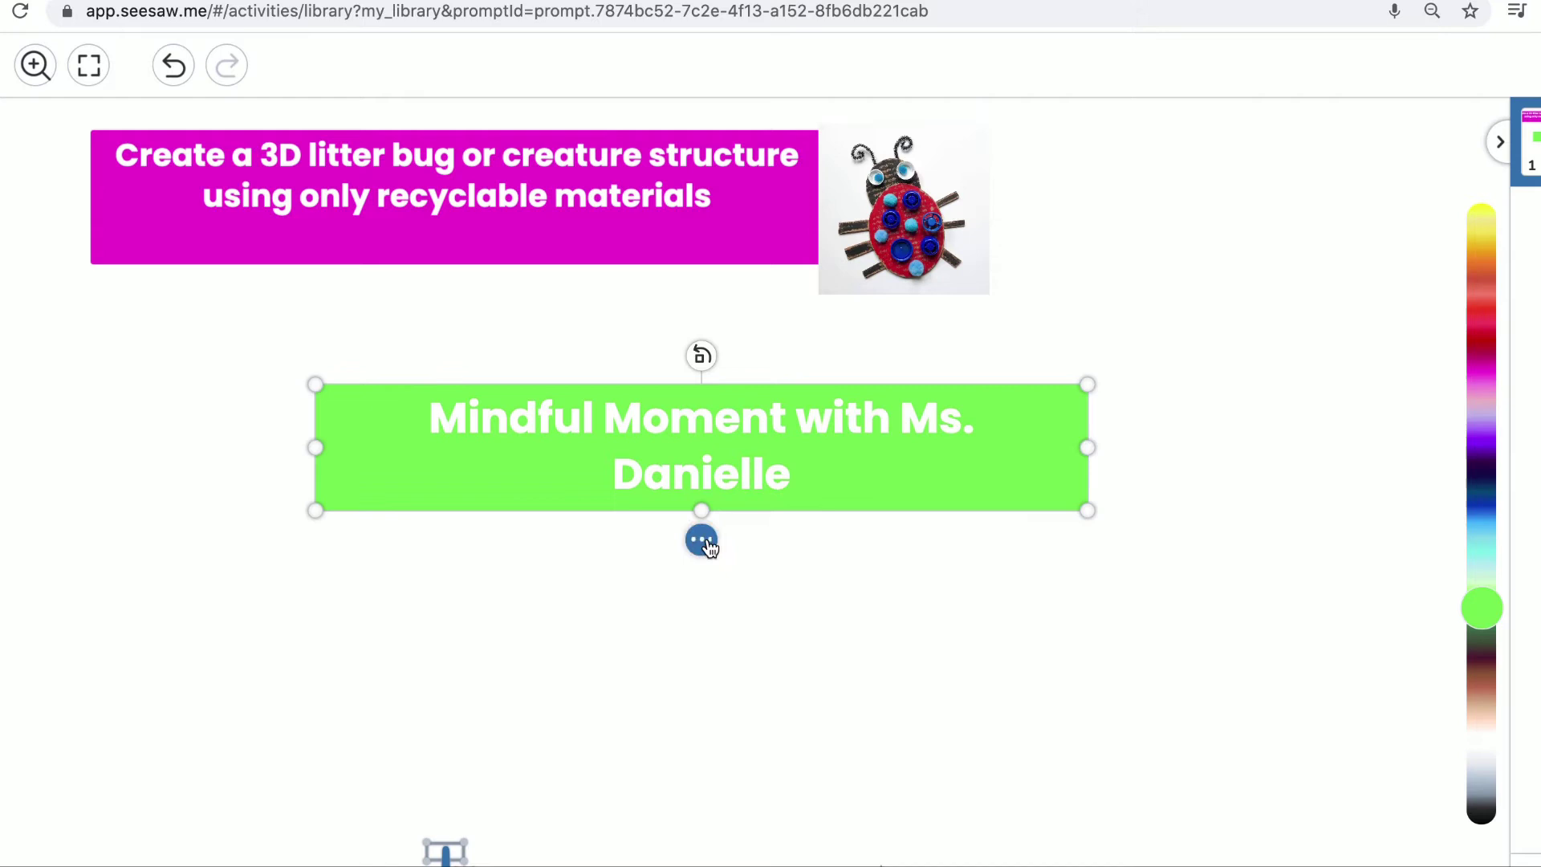
Step: Begin a website link on the green Mindful Moment box and bring up Google Drive
click(705, 541)
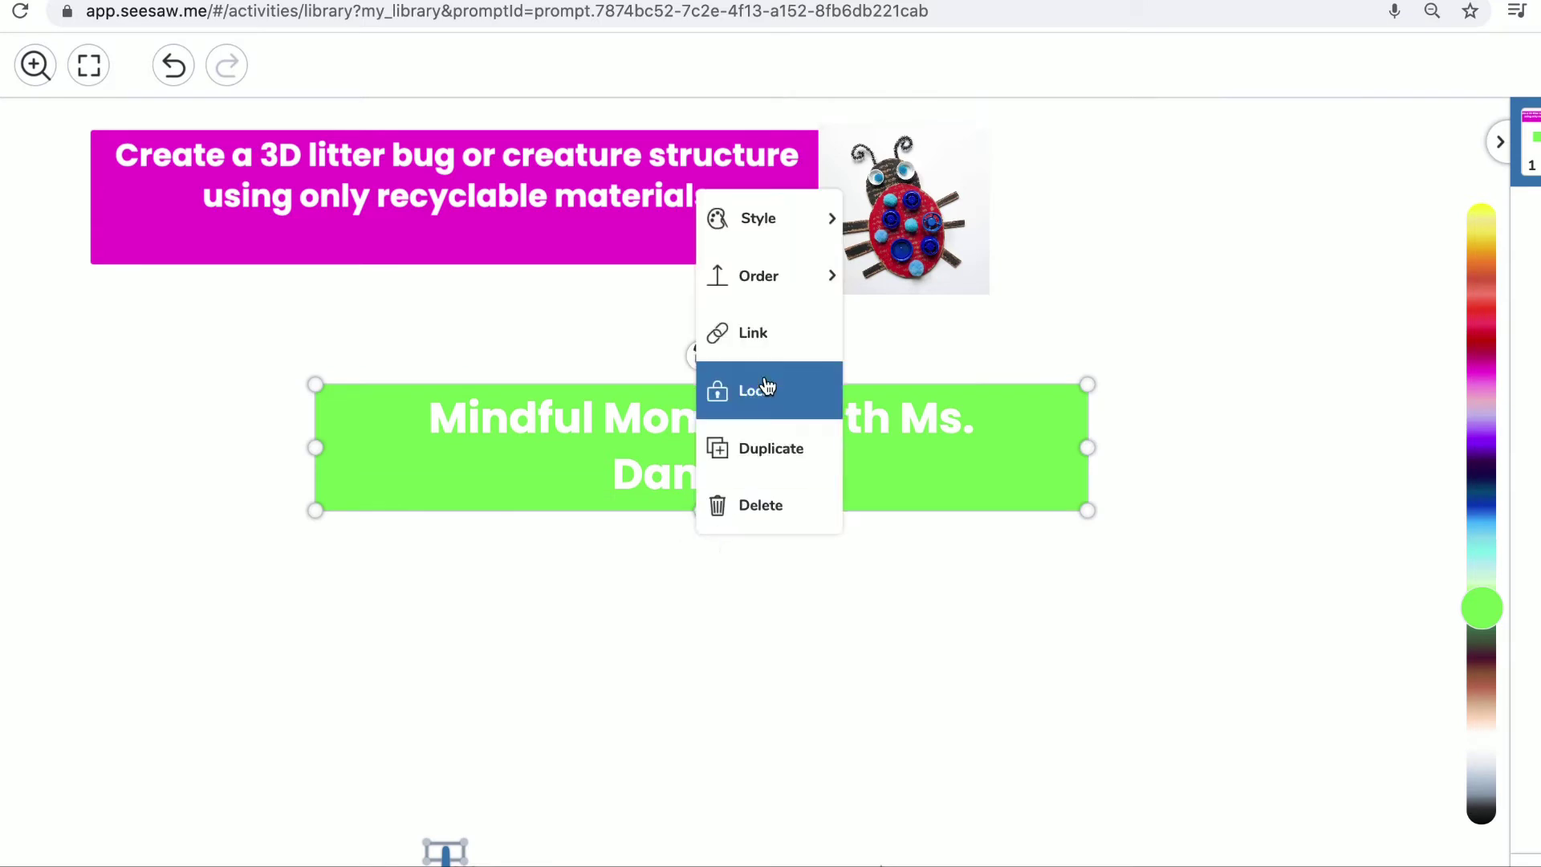
click(766, 334)
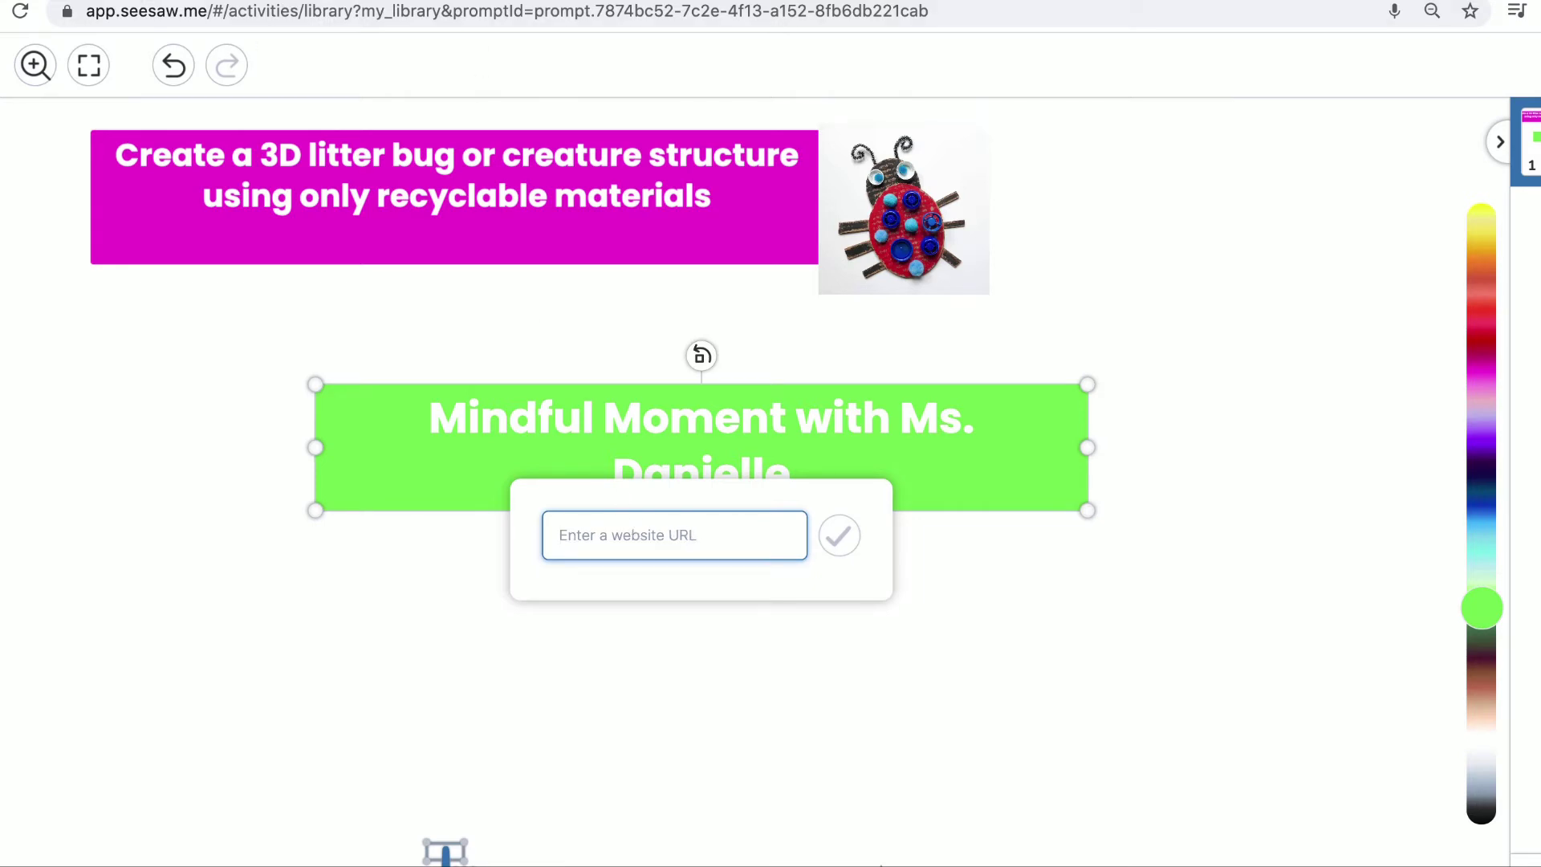
key(ctrl+Tab)
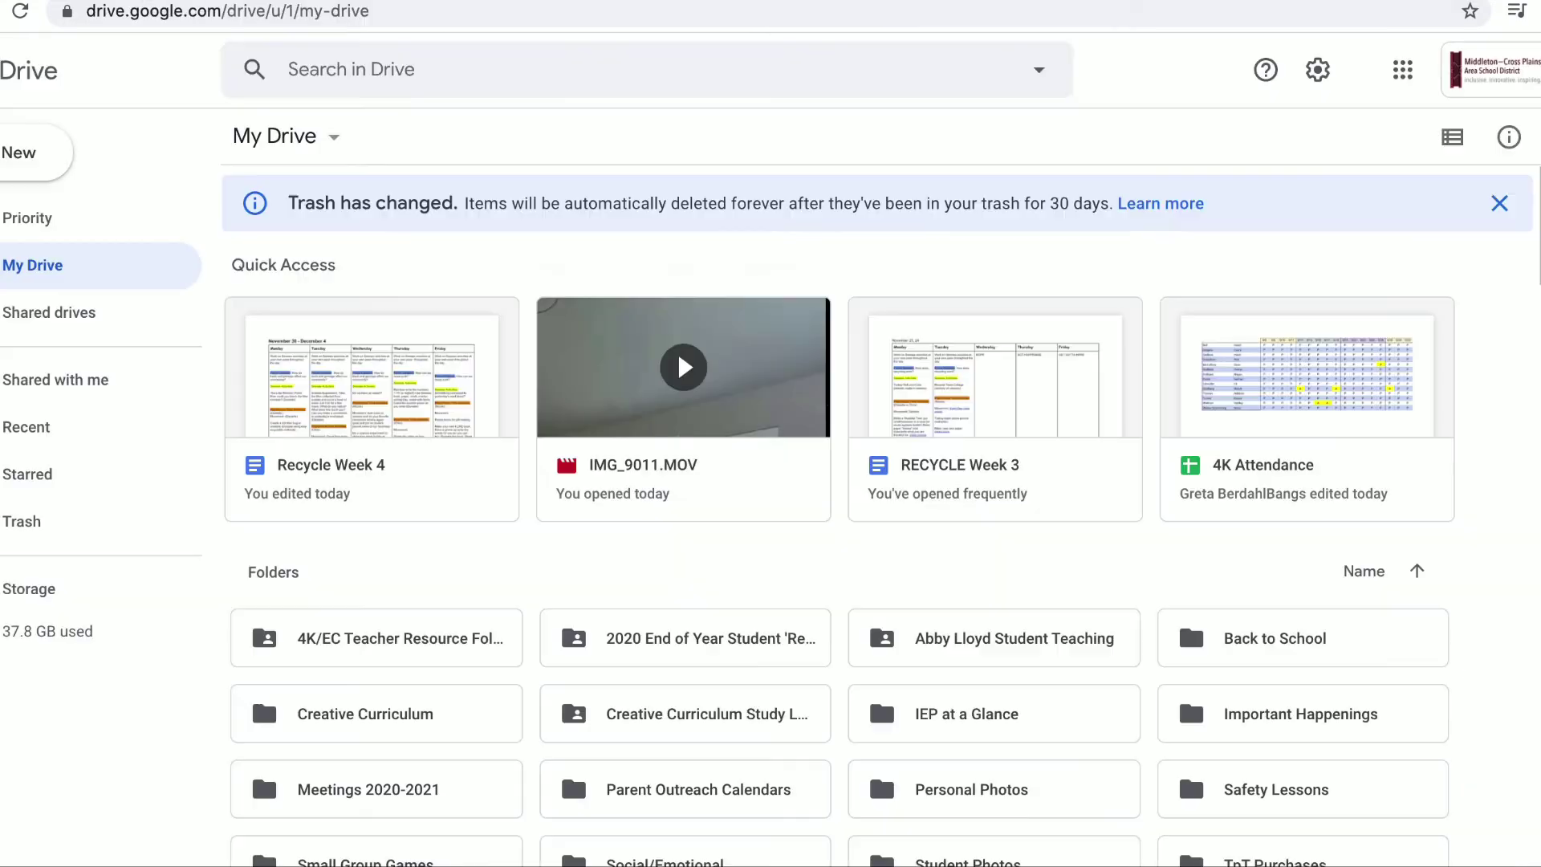
Step: Copy an 'Anyone with the link' share link for IMG_9011.MOV
right_click(747, 403)
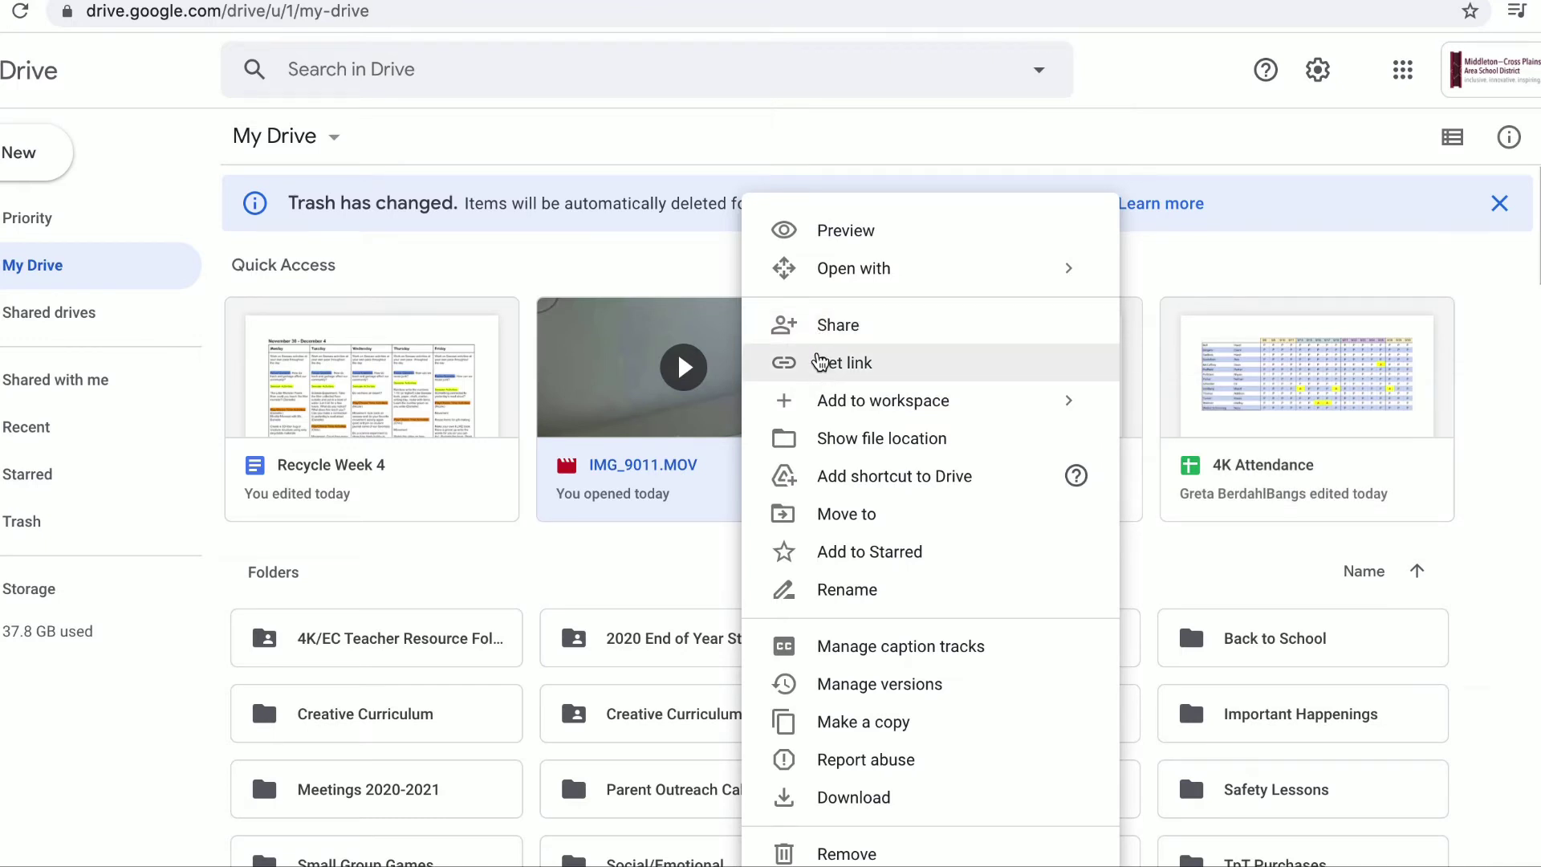
click(818, 362)
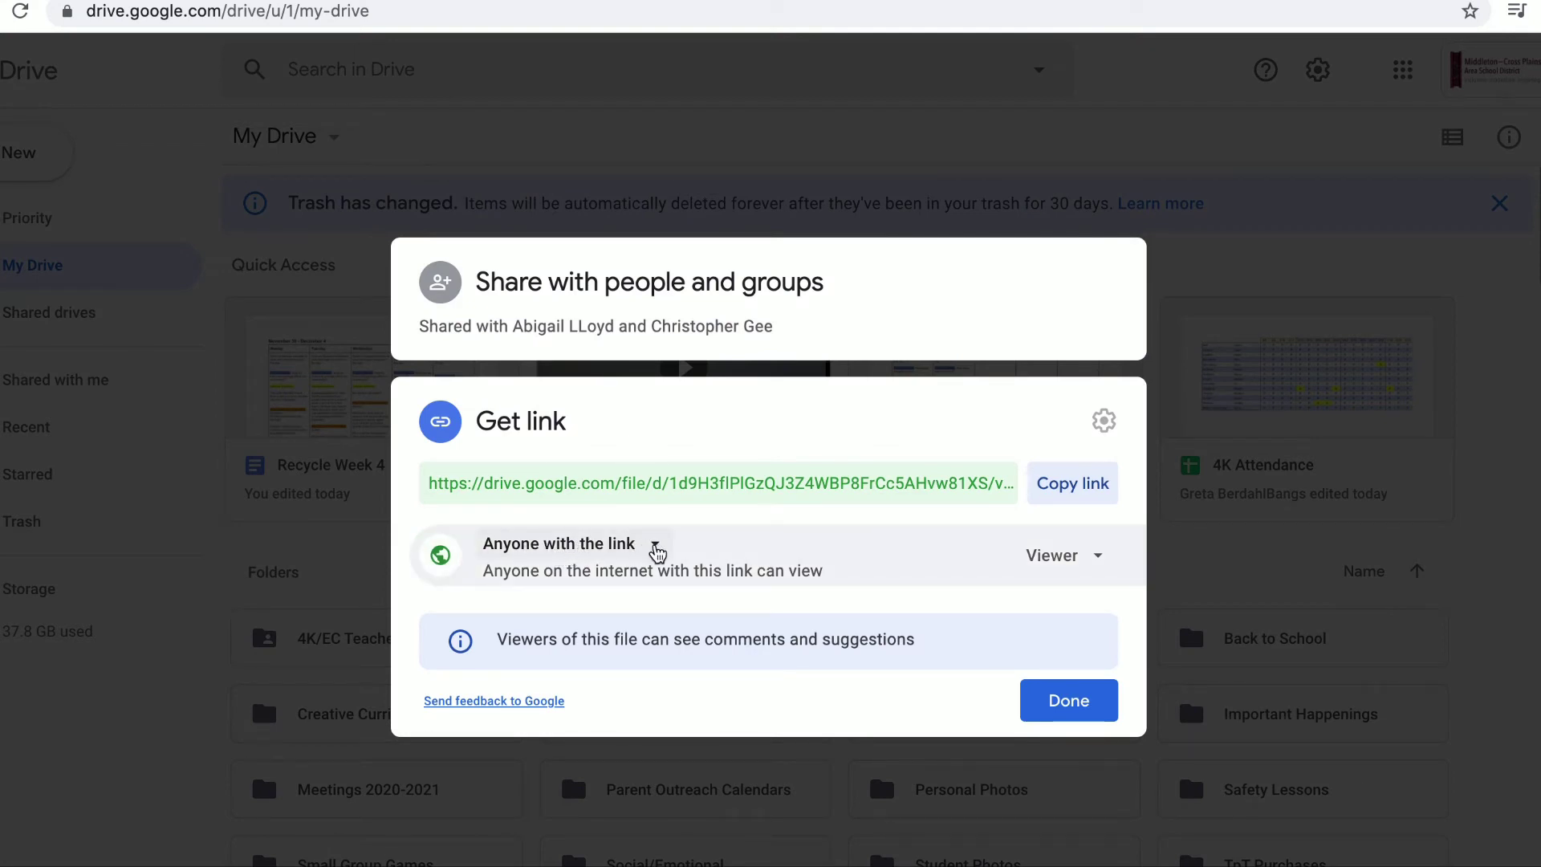
click(657, 548)
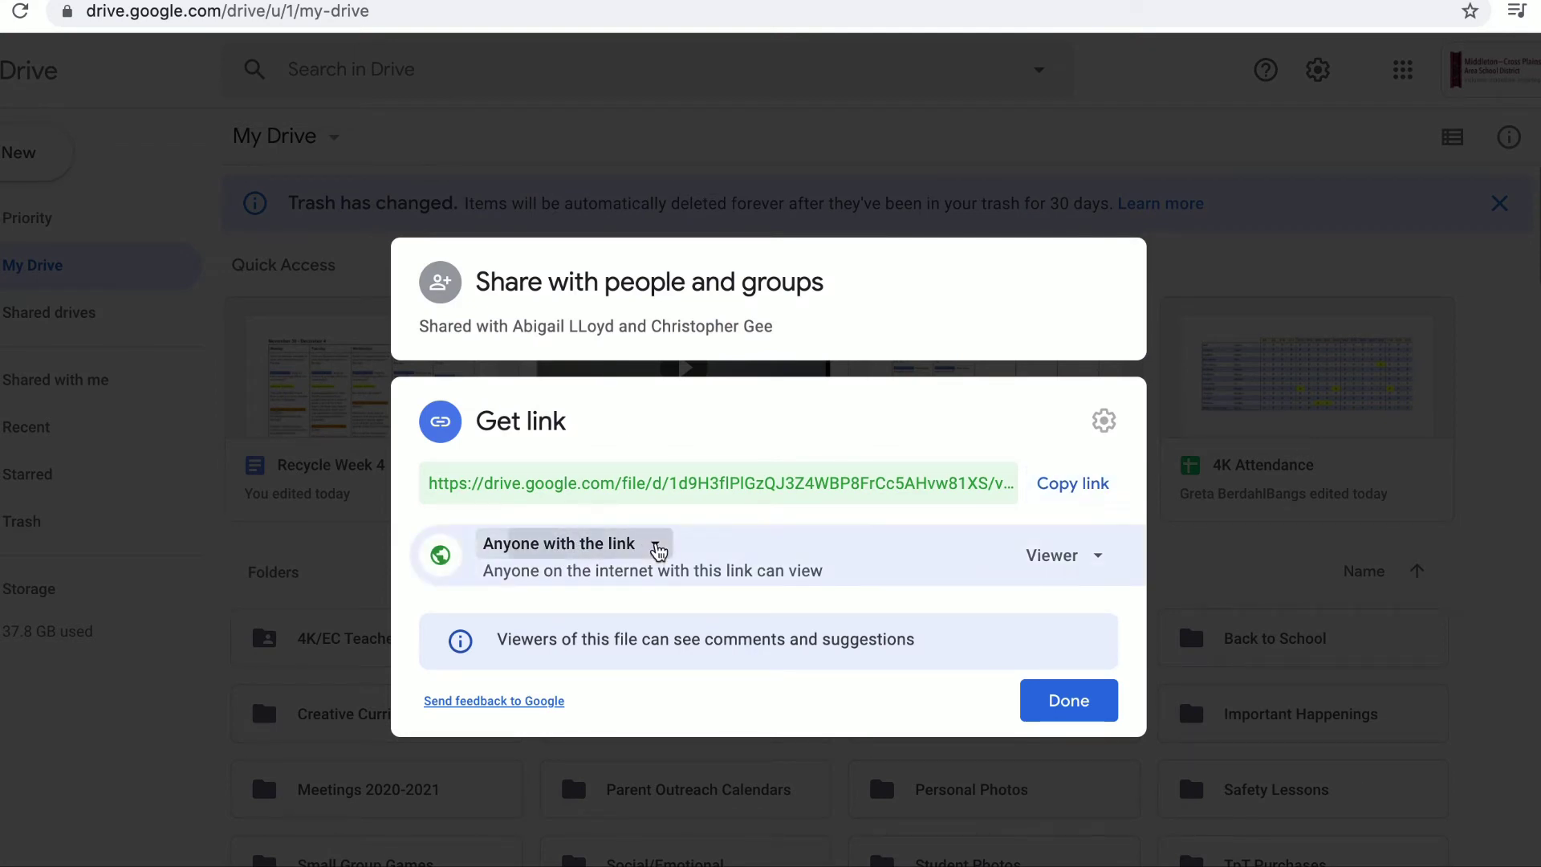
click(657, 550)
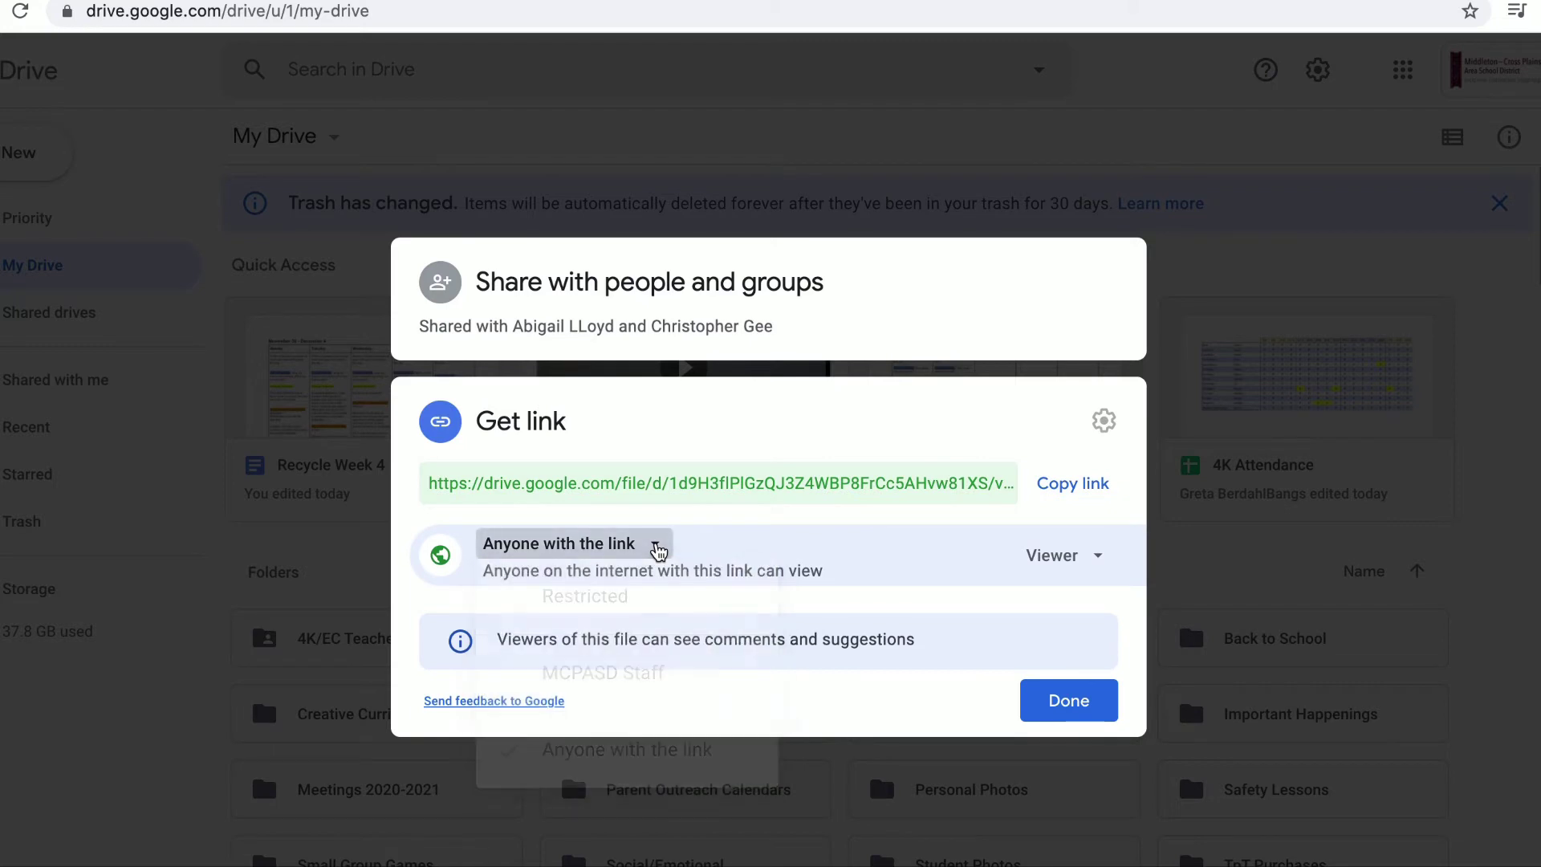
click(1074, 485)
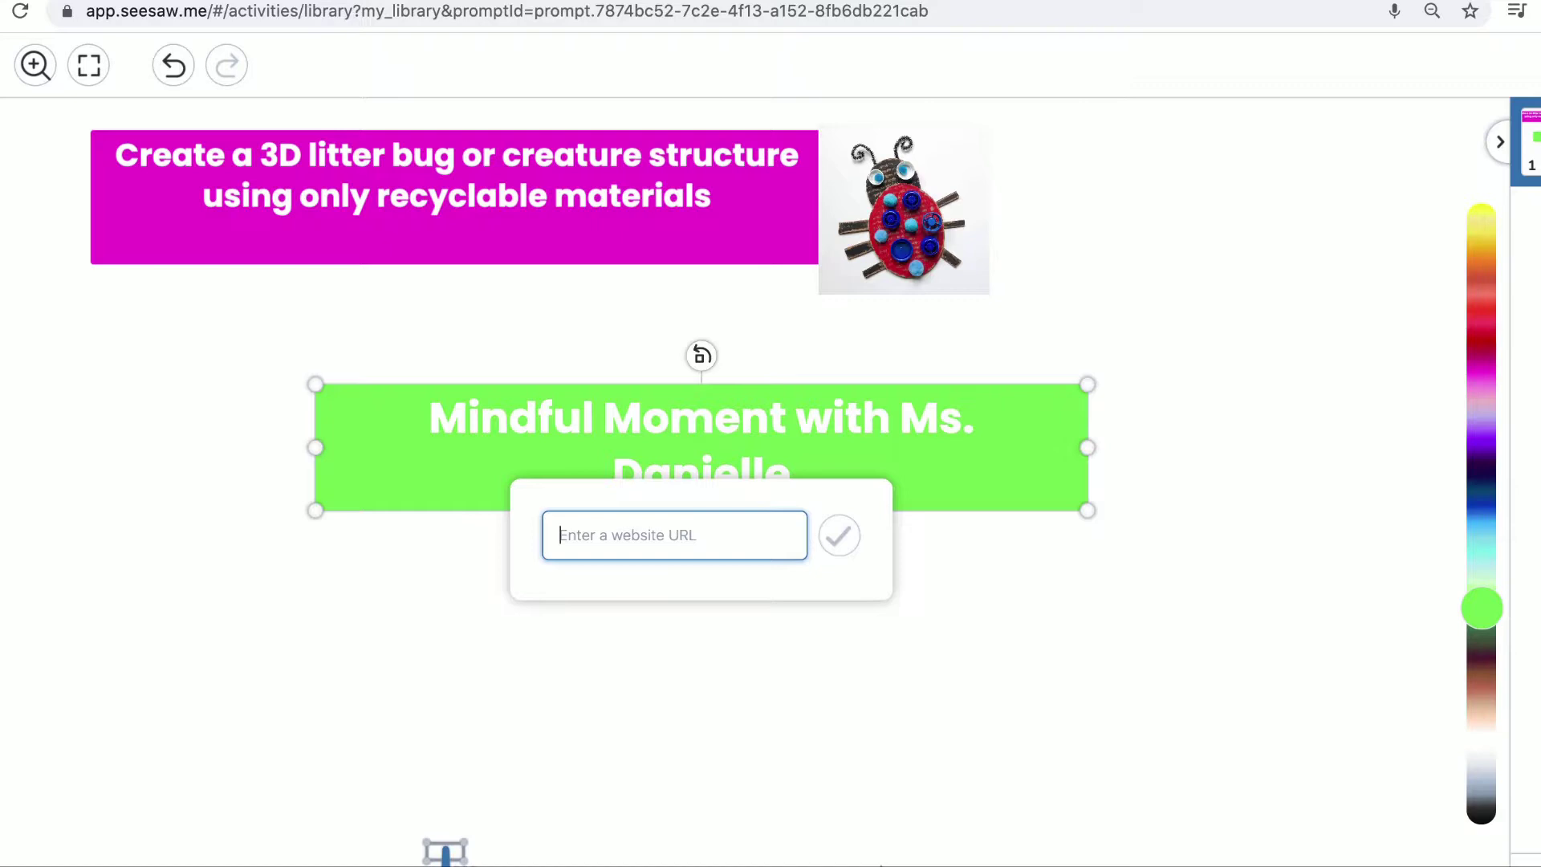
Step: Attach the Drive video link to the green box and add a small 'Click for Link' label at its corner
key(super+v)
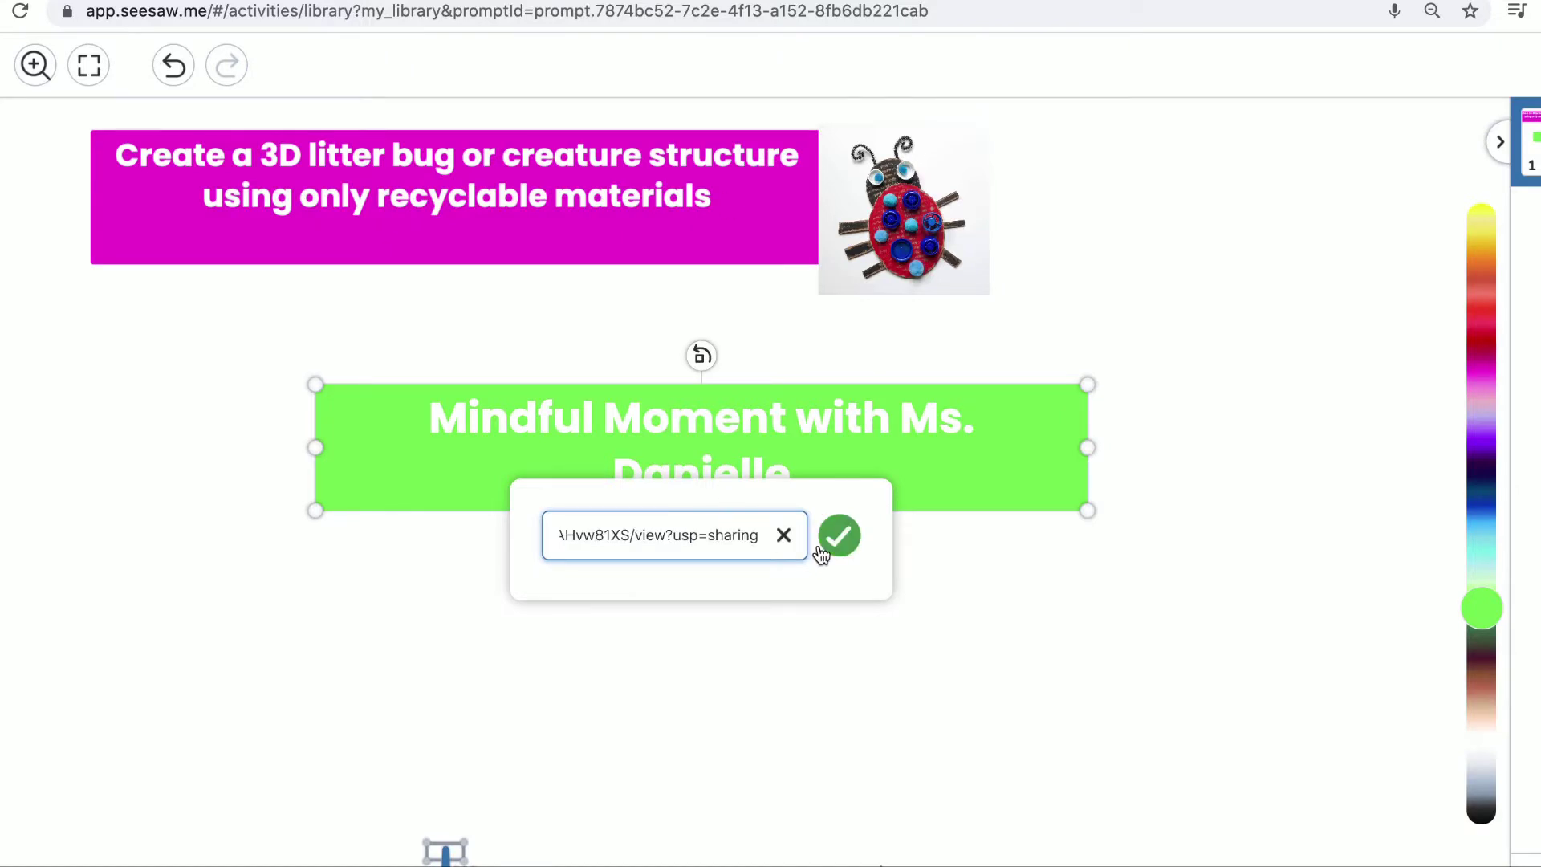
click(839, 536)
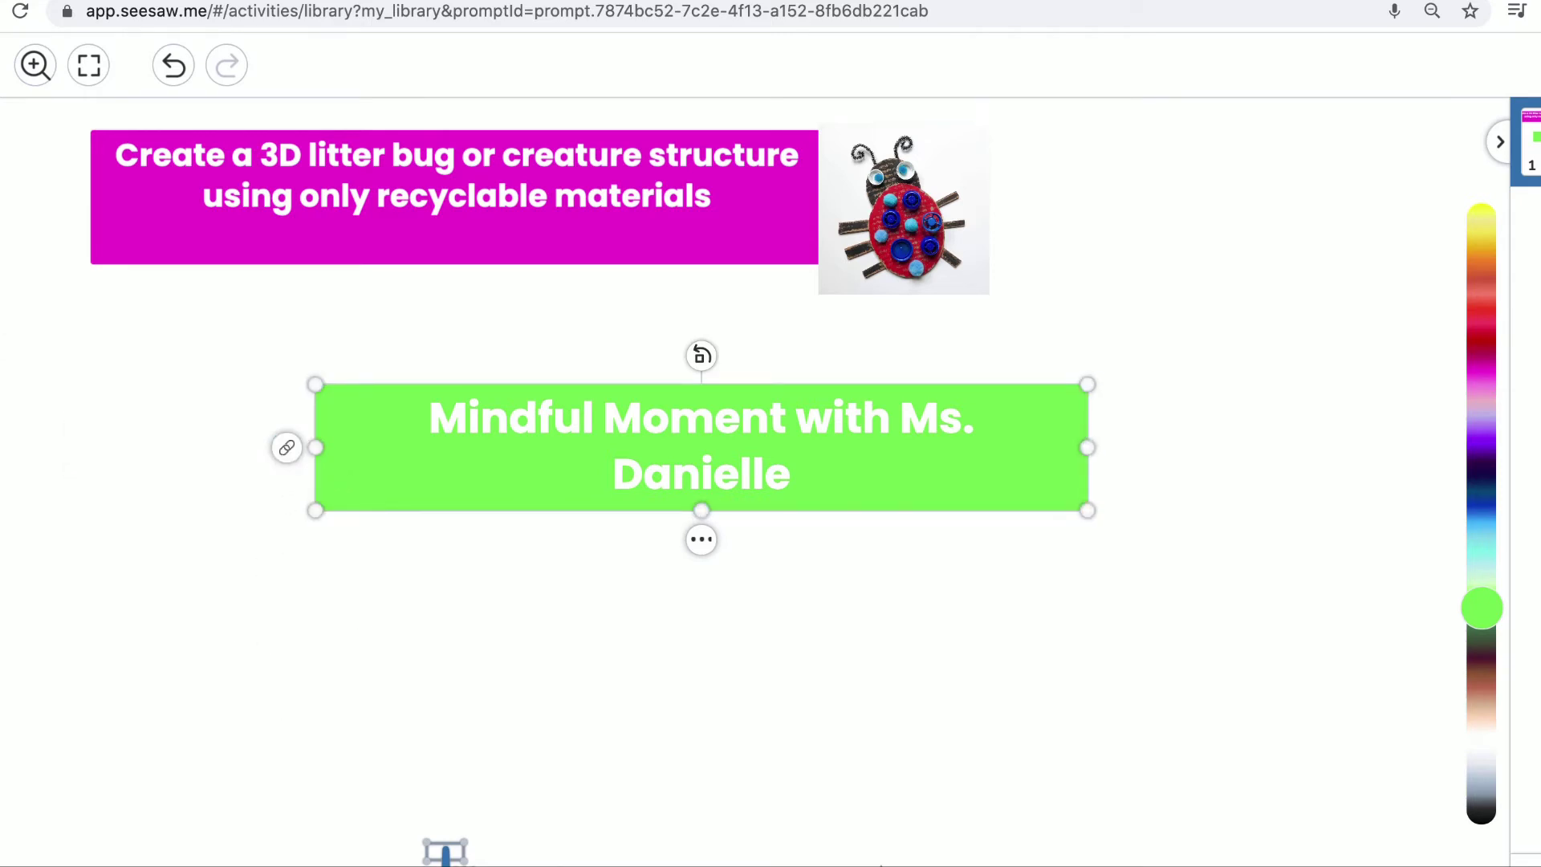
click(721, 346)
text(Cl)
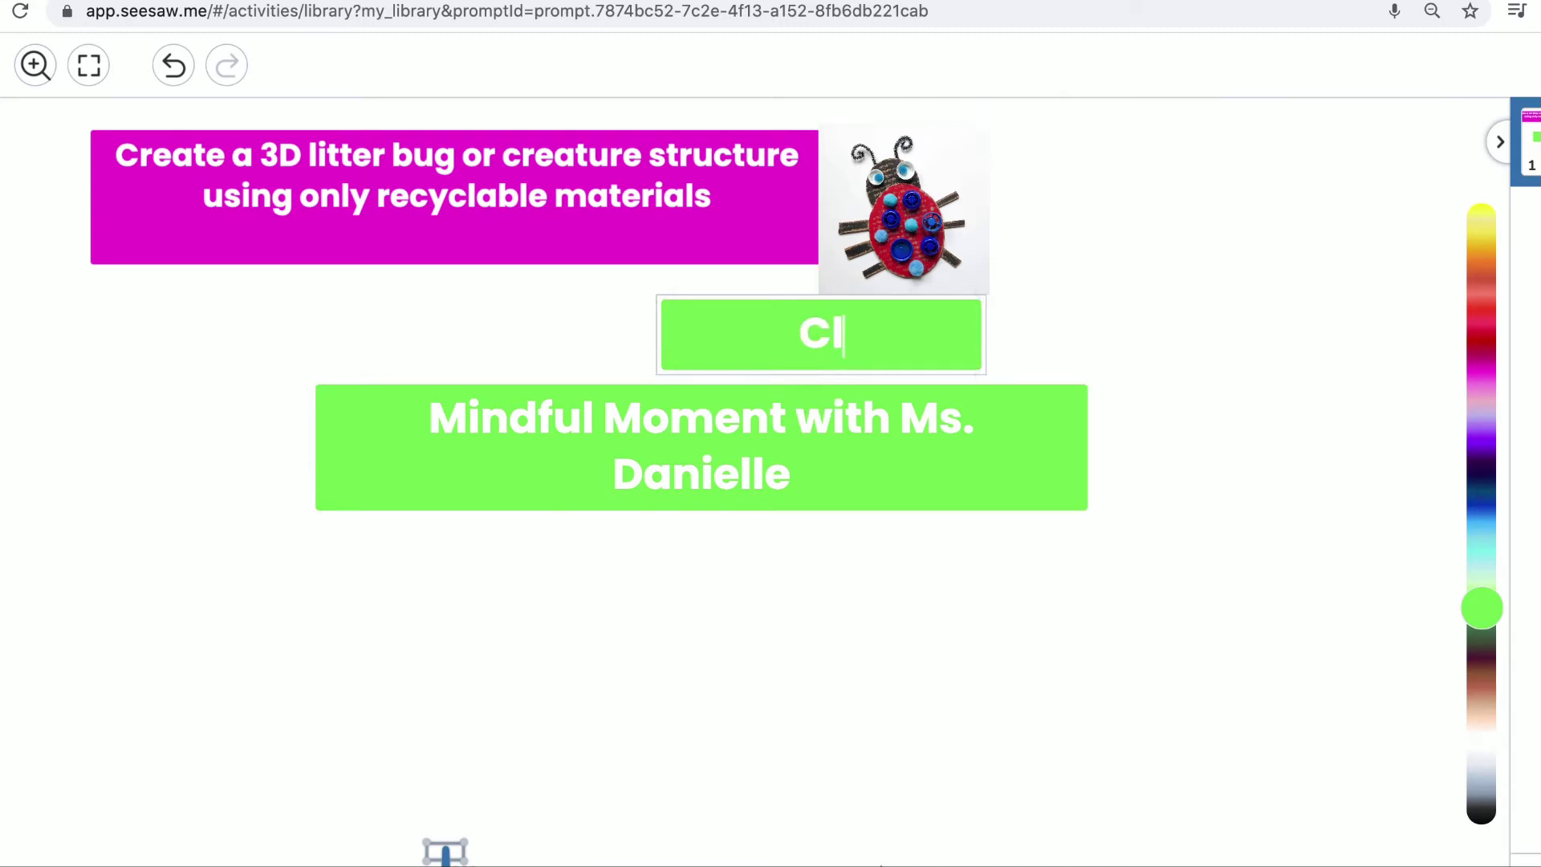
text(ick )
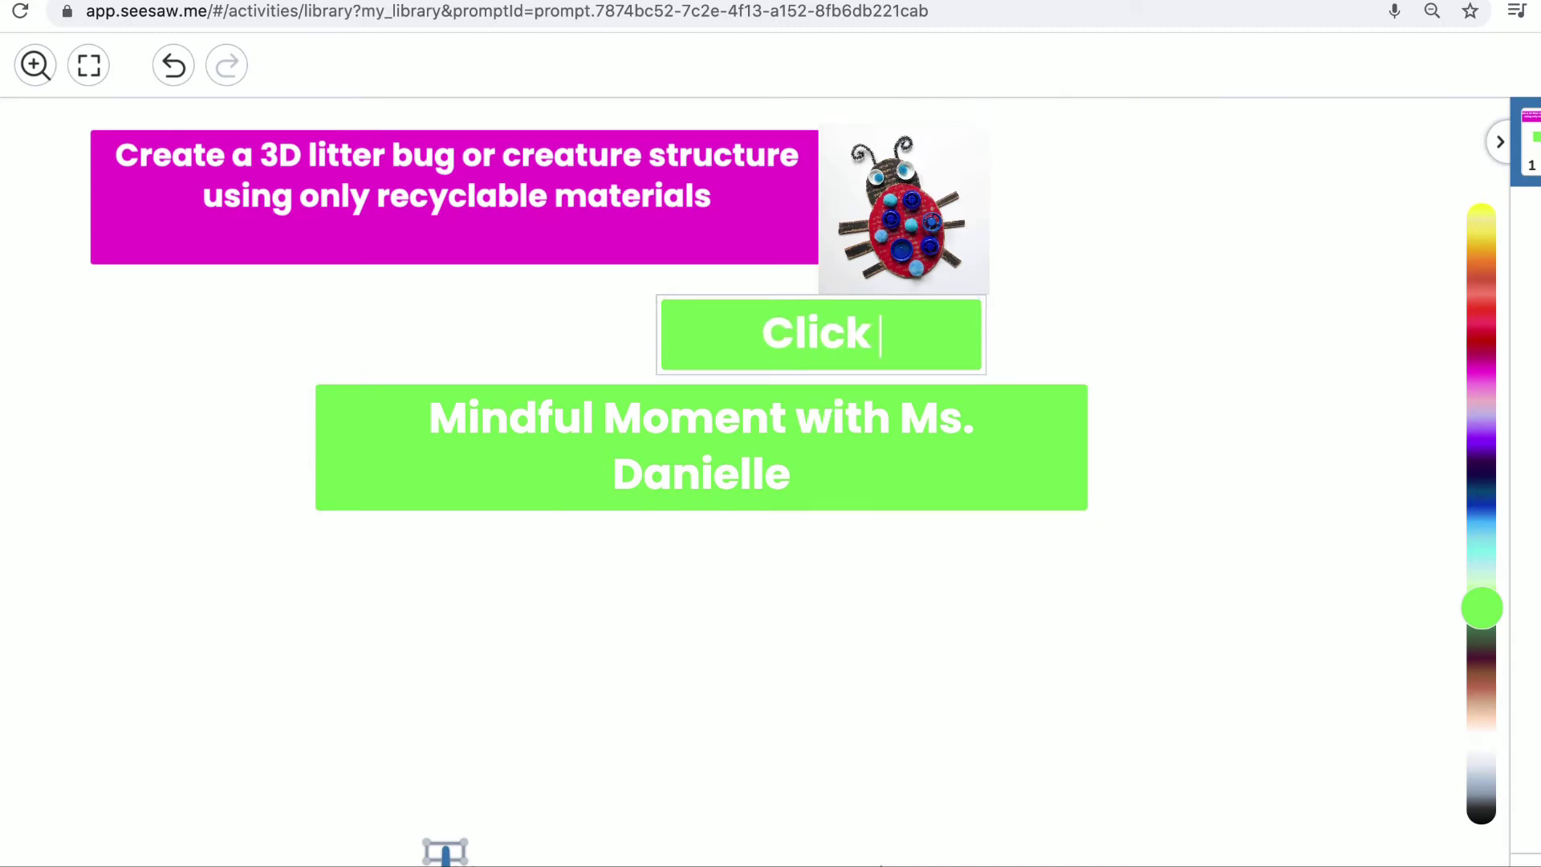
text(for Li)
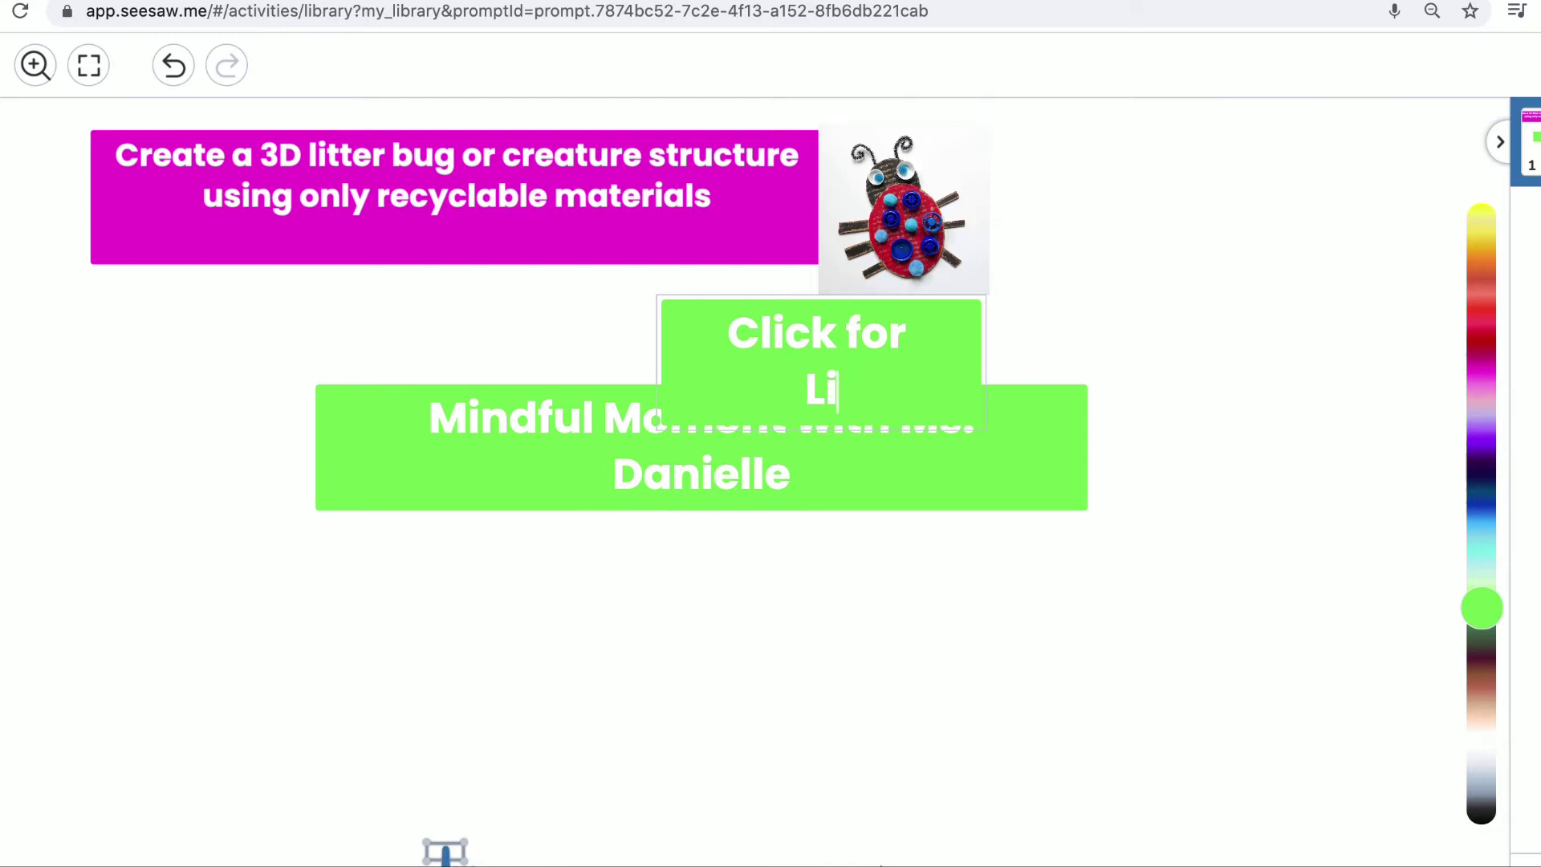
text(nk)
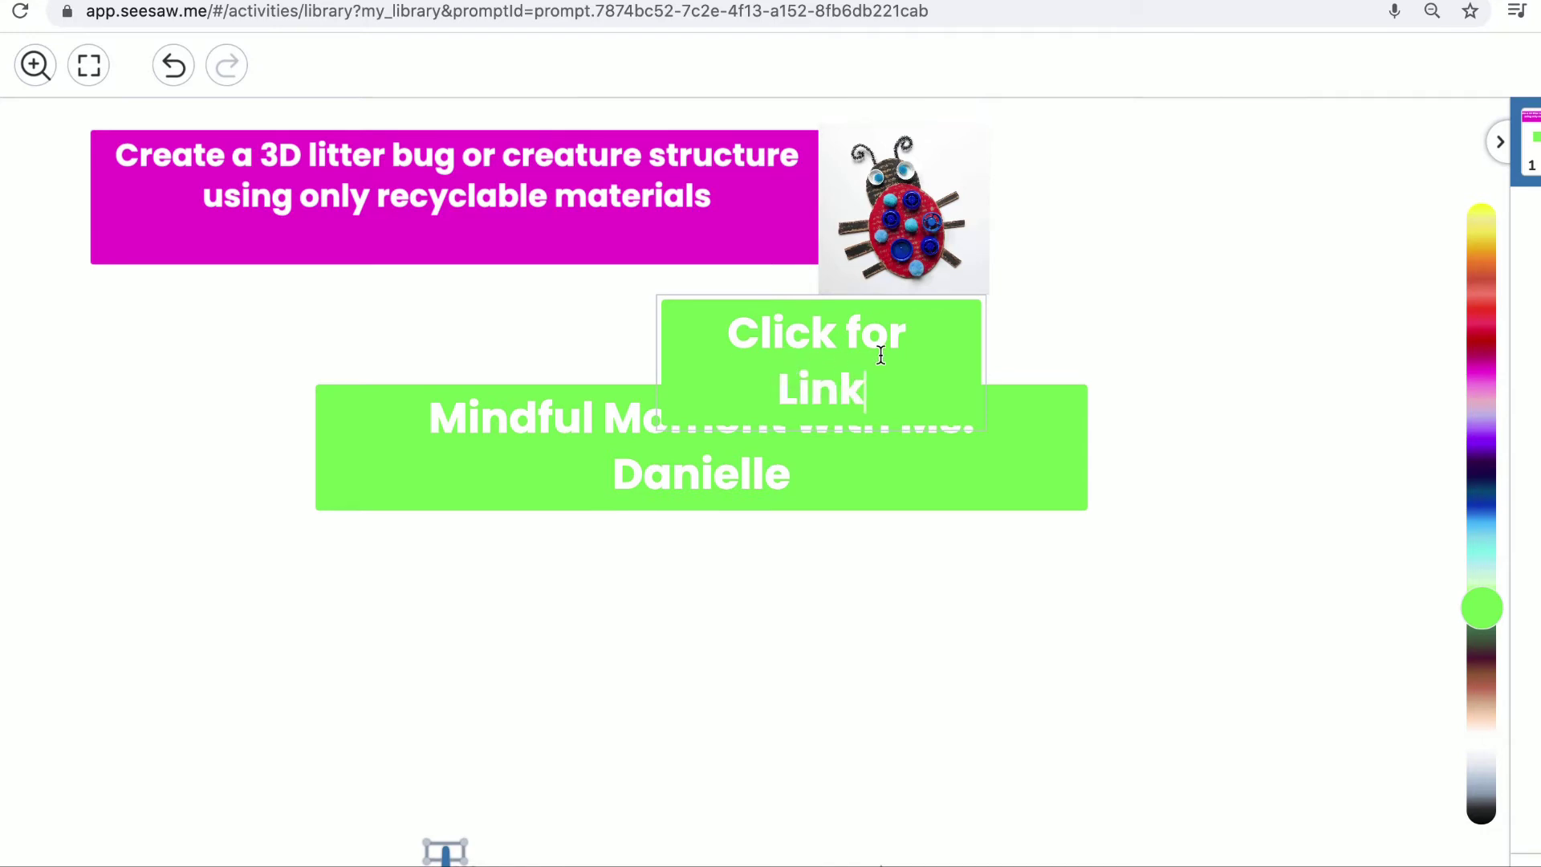
click(1028, 369)
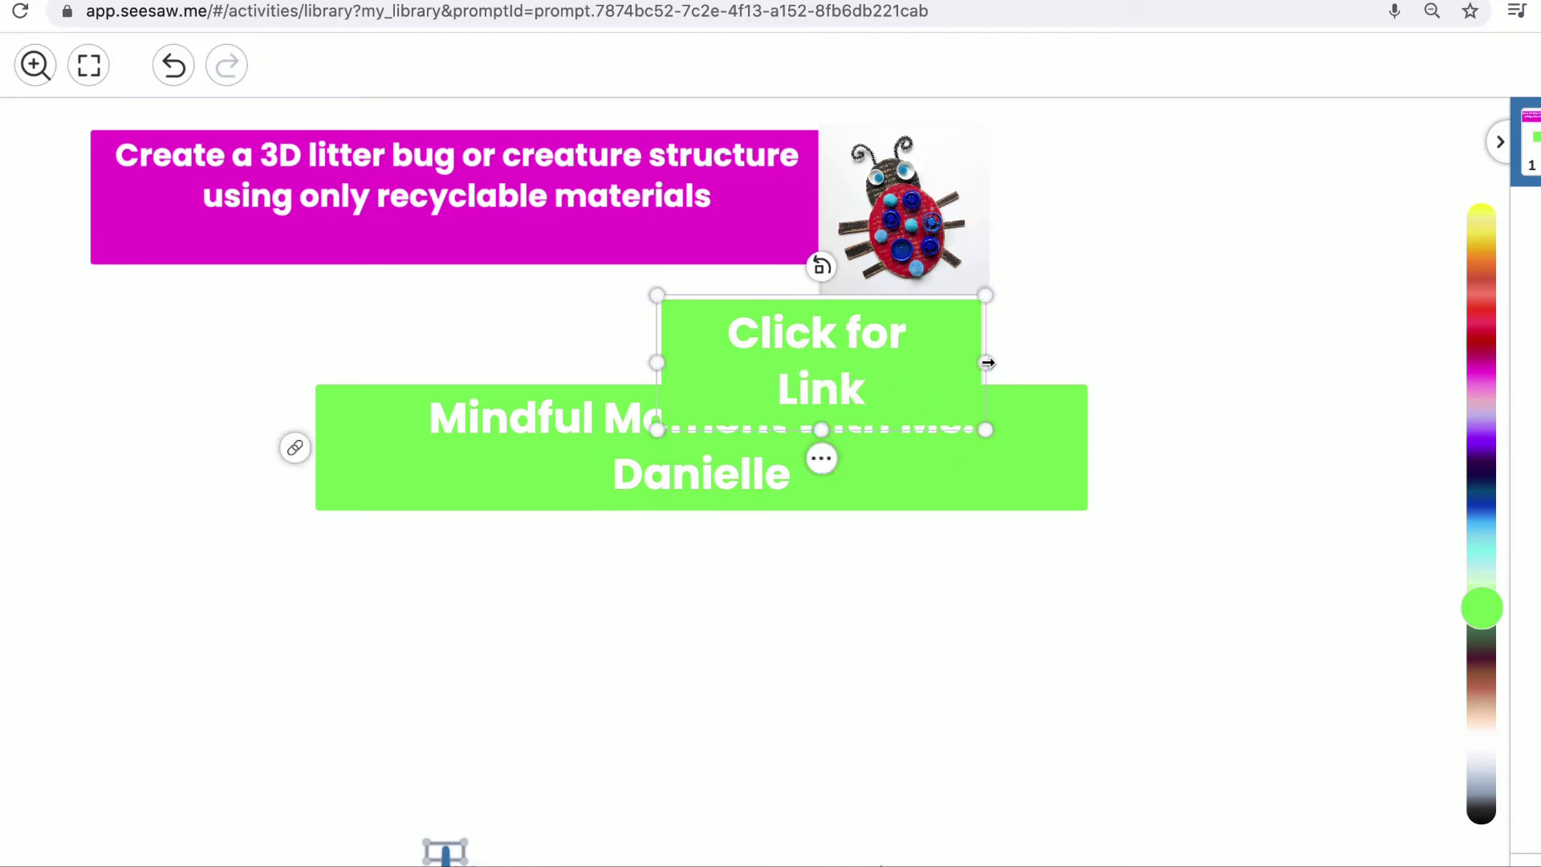
drag(988, 363, 813, 372)
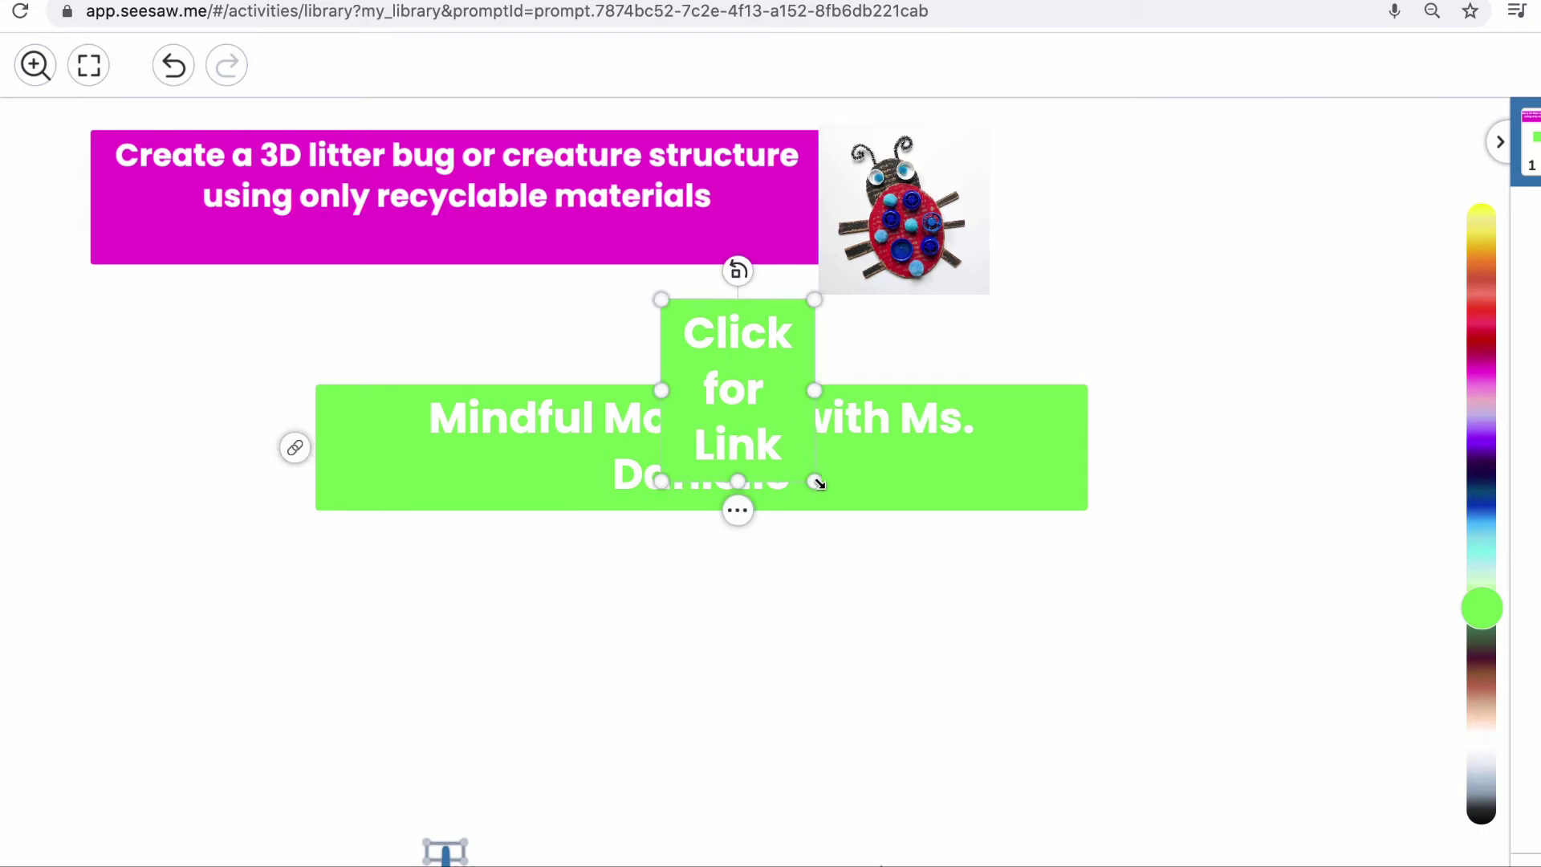
drag(814, 480, 330, 367)
click(353, 529)
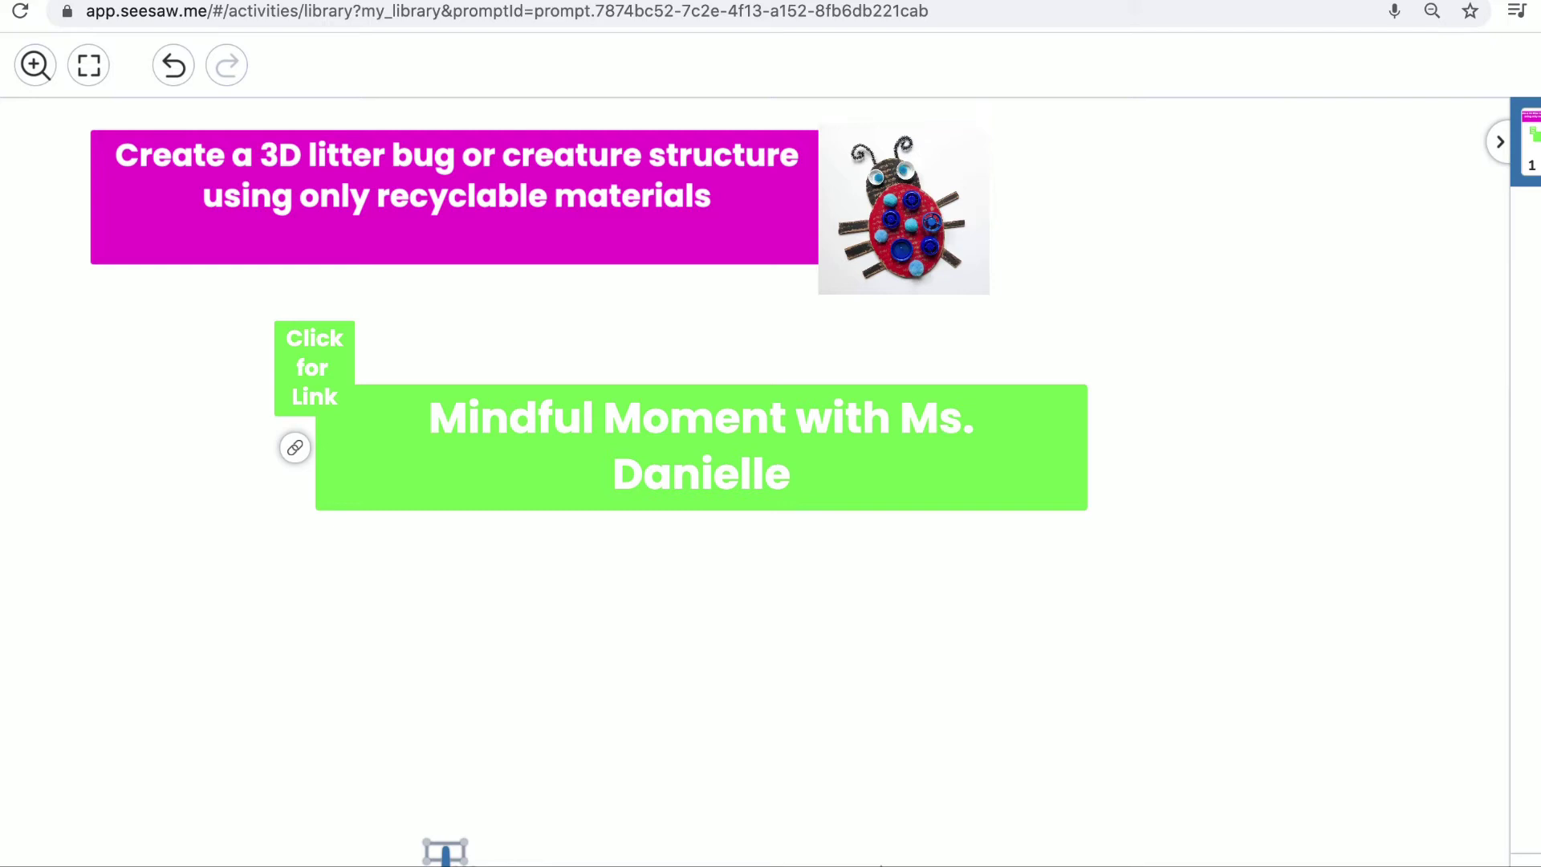
Step: Add a purple 'Play a game of War' box below the Mindful Moment box, widened to one line
click(445, 852)
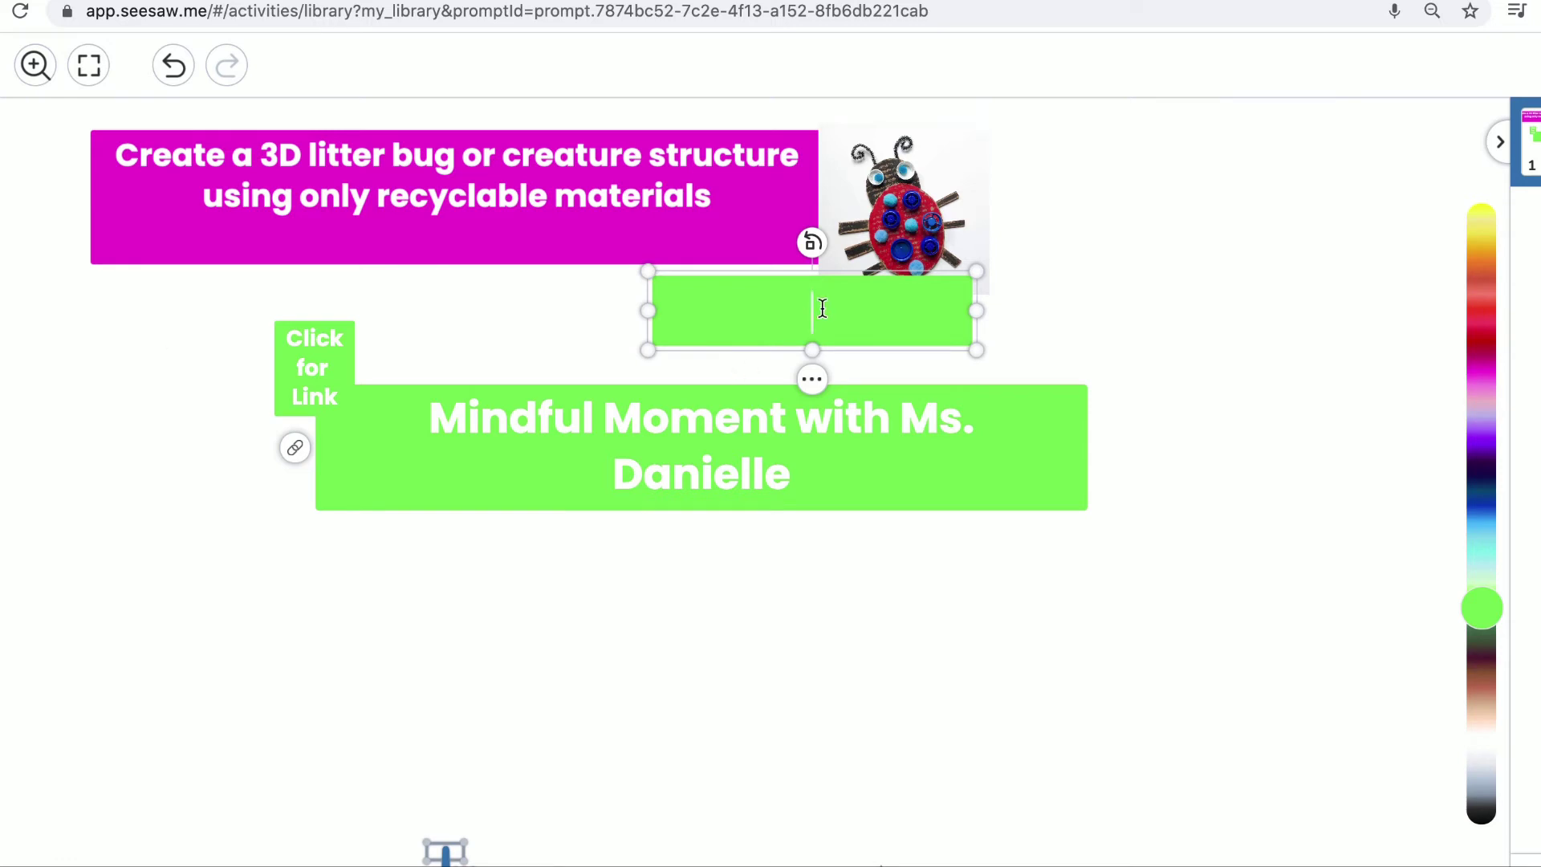
drag(843, 297, 875, 632)
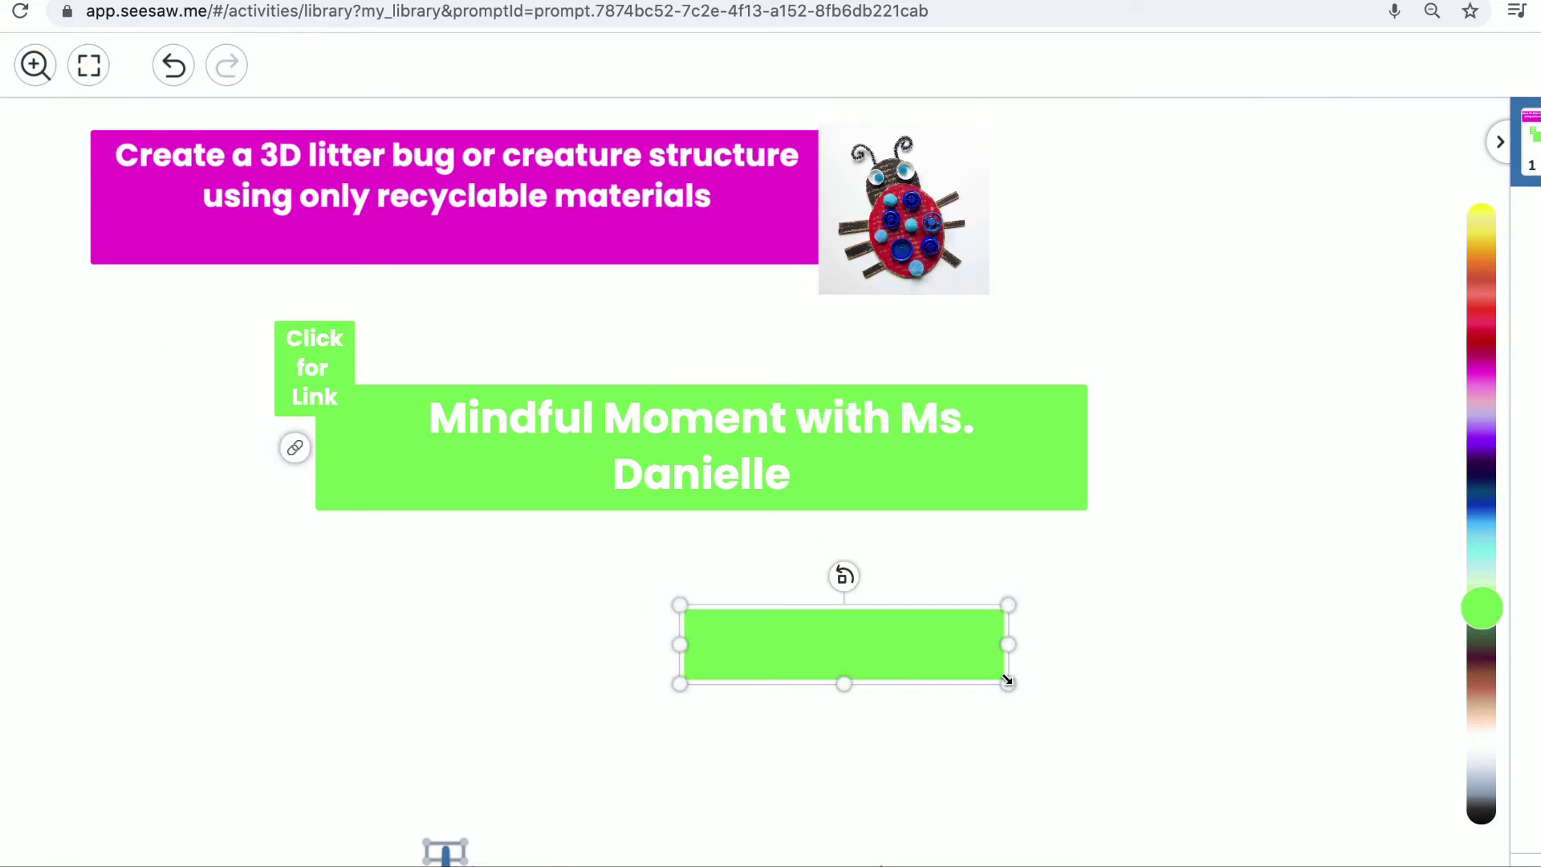
click(1481, 446)
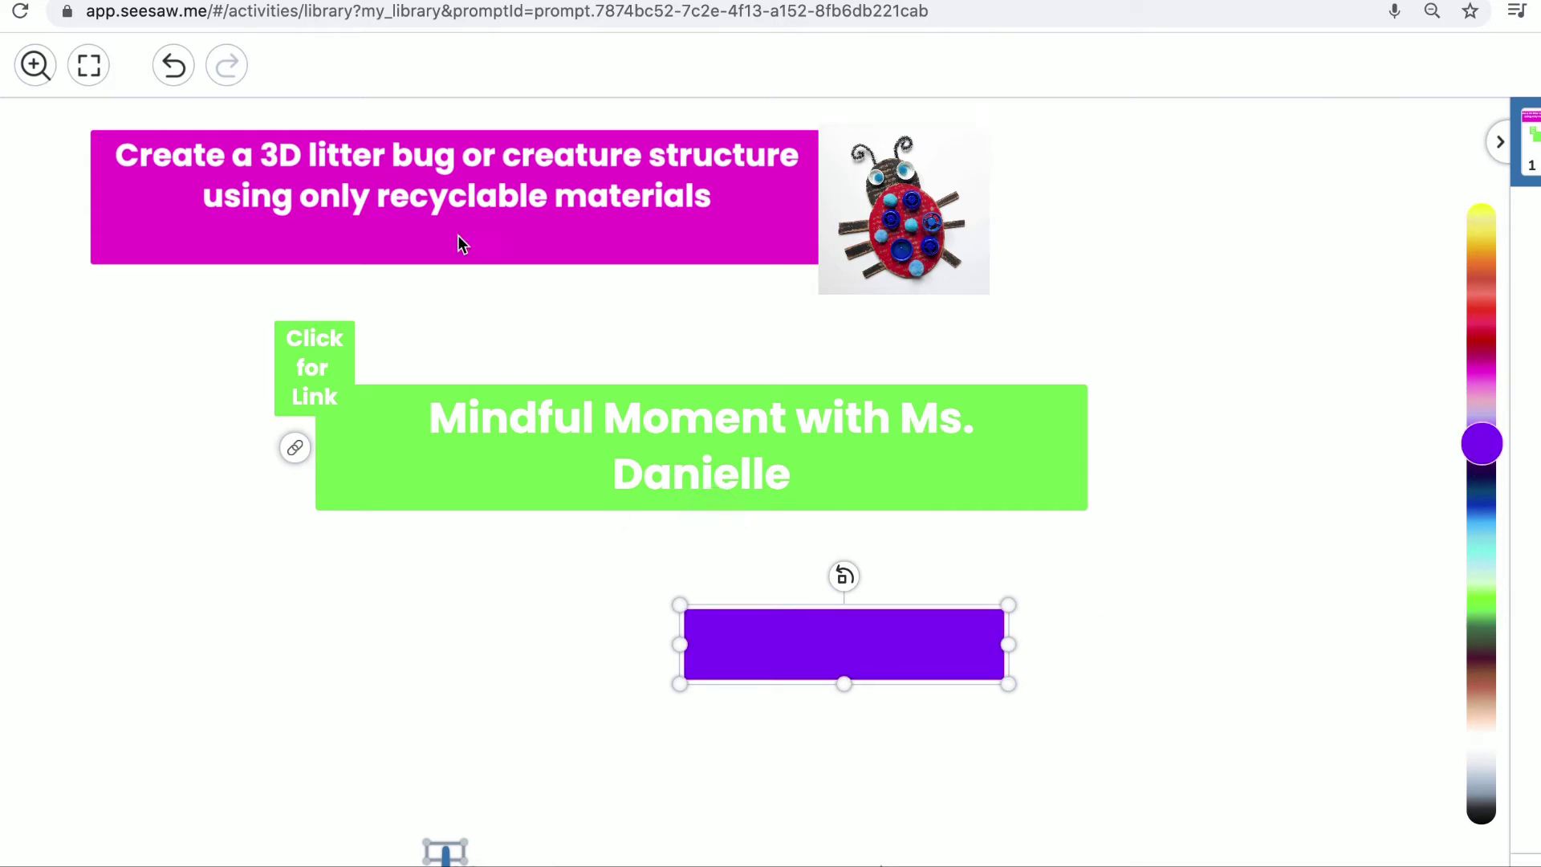
click(757, 619)
text(P)
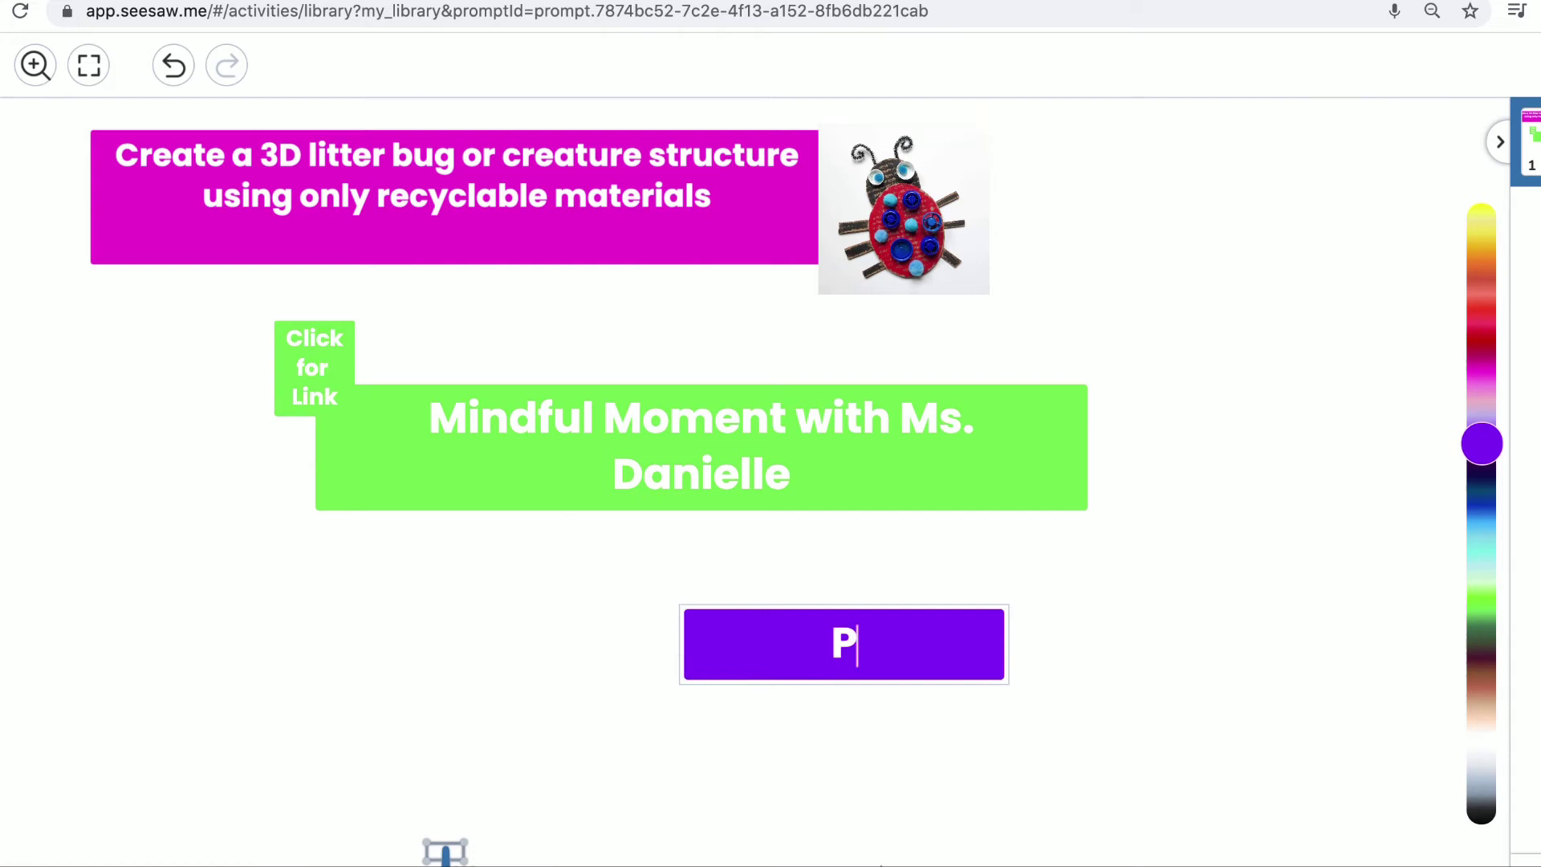
text(lay a )
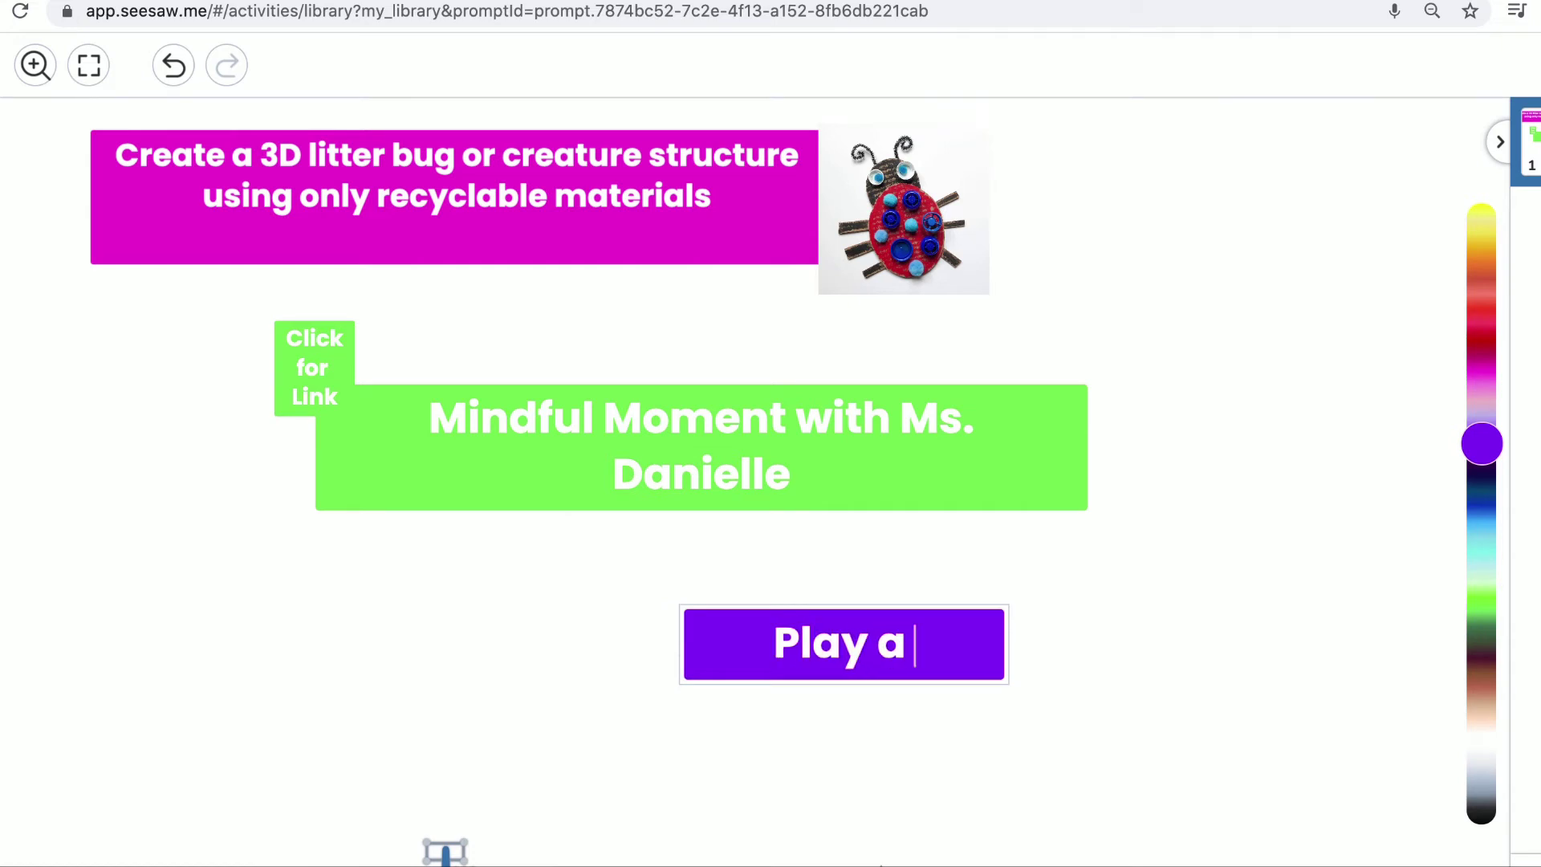
text(game of War)
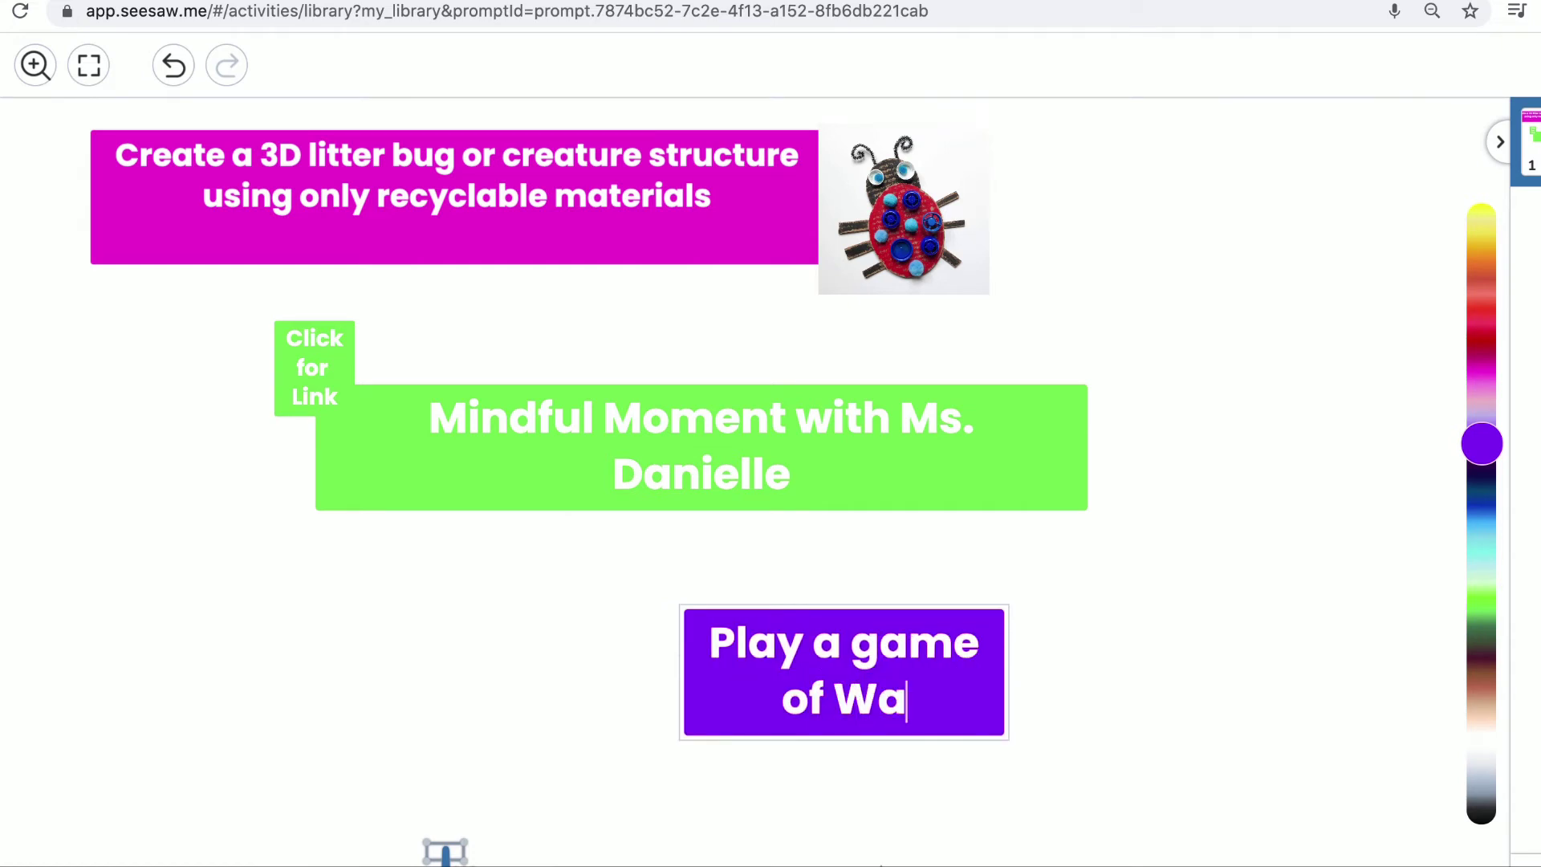
click(578, 713)
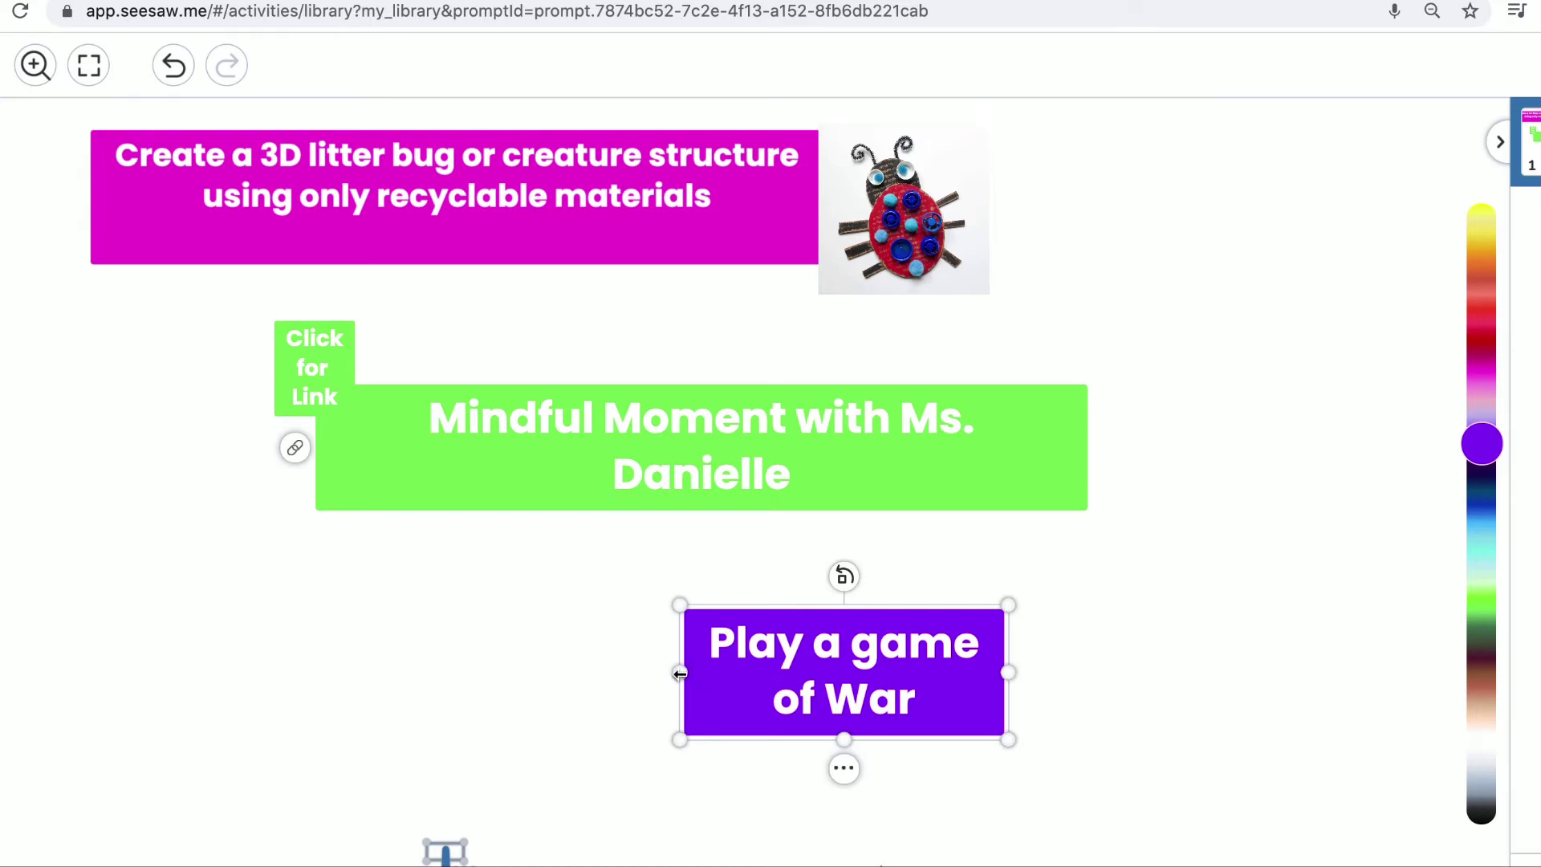
drag(678, 674, 446, 674)
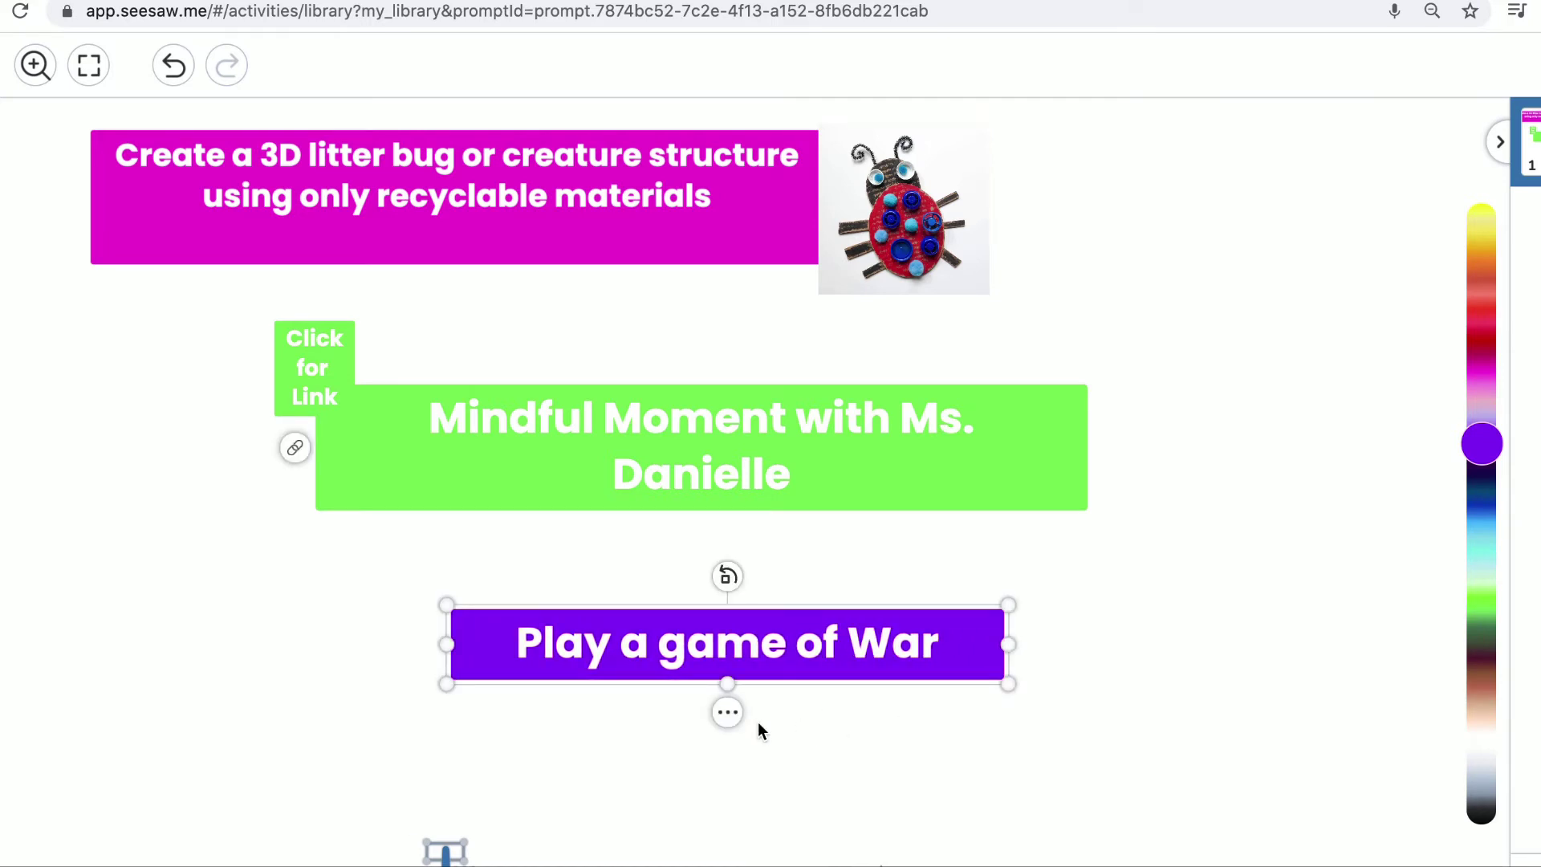
click(729, 713)
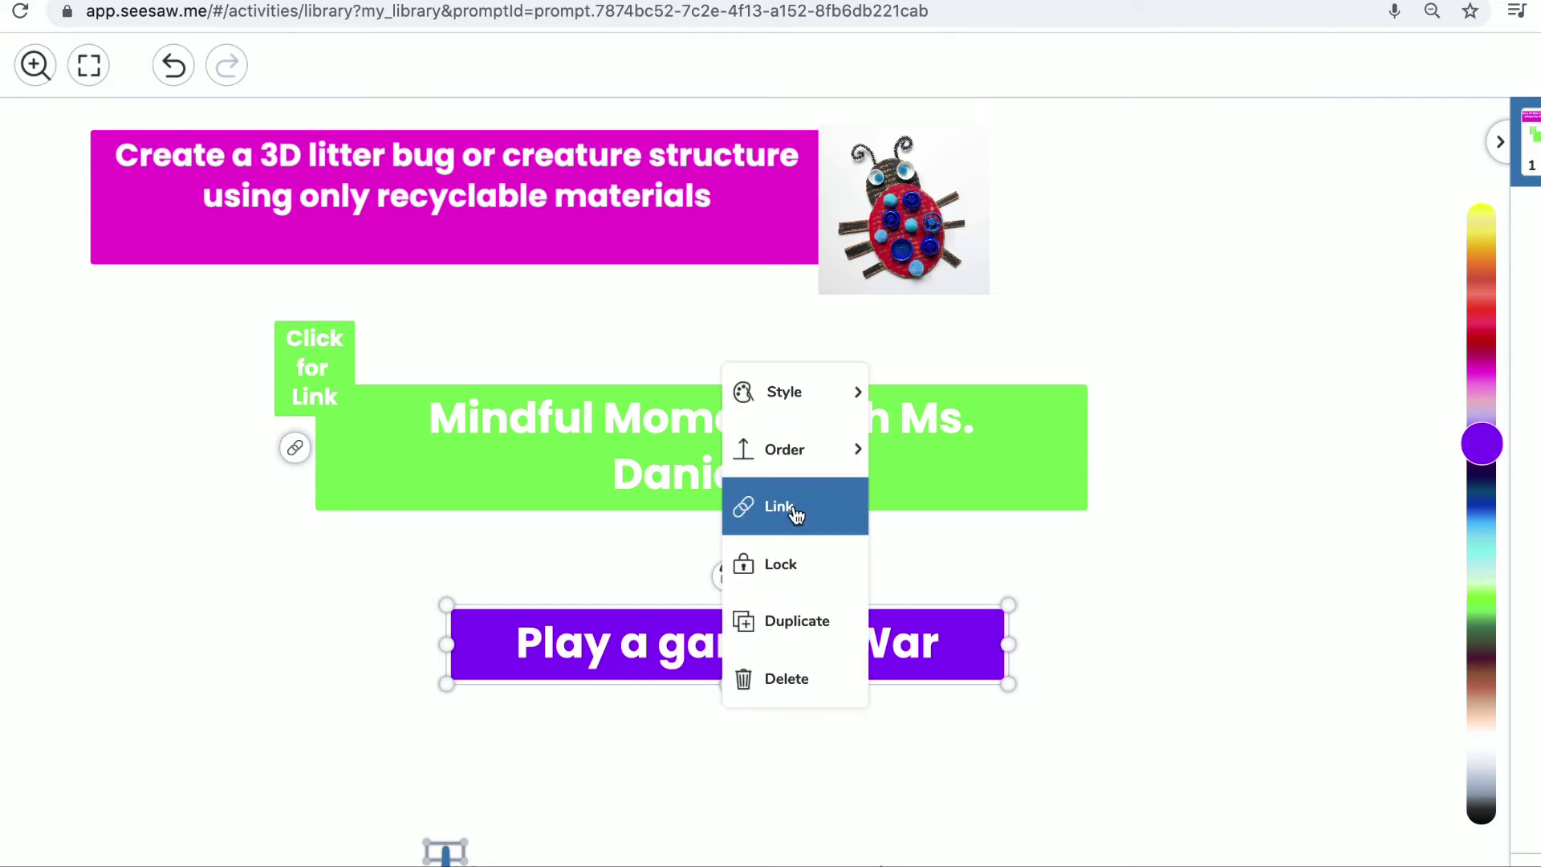
Step: Copy the playing-cards photo from the 'card game war' Google Images results
click(920, 797)
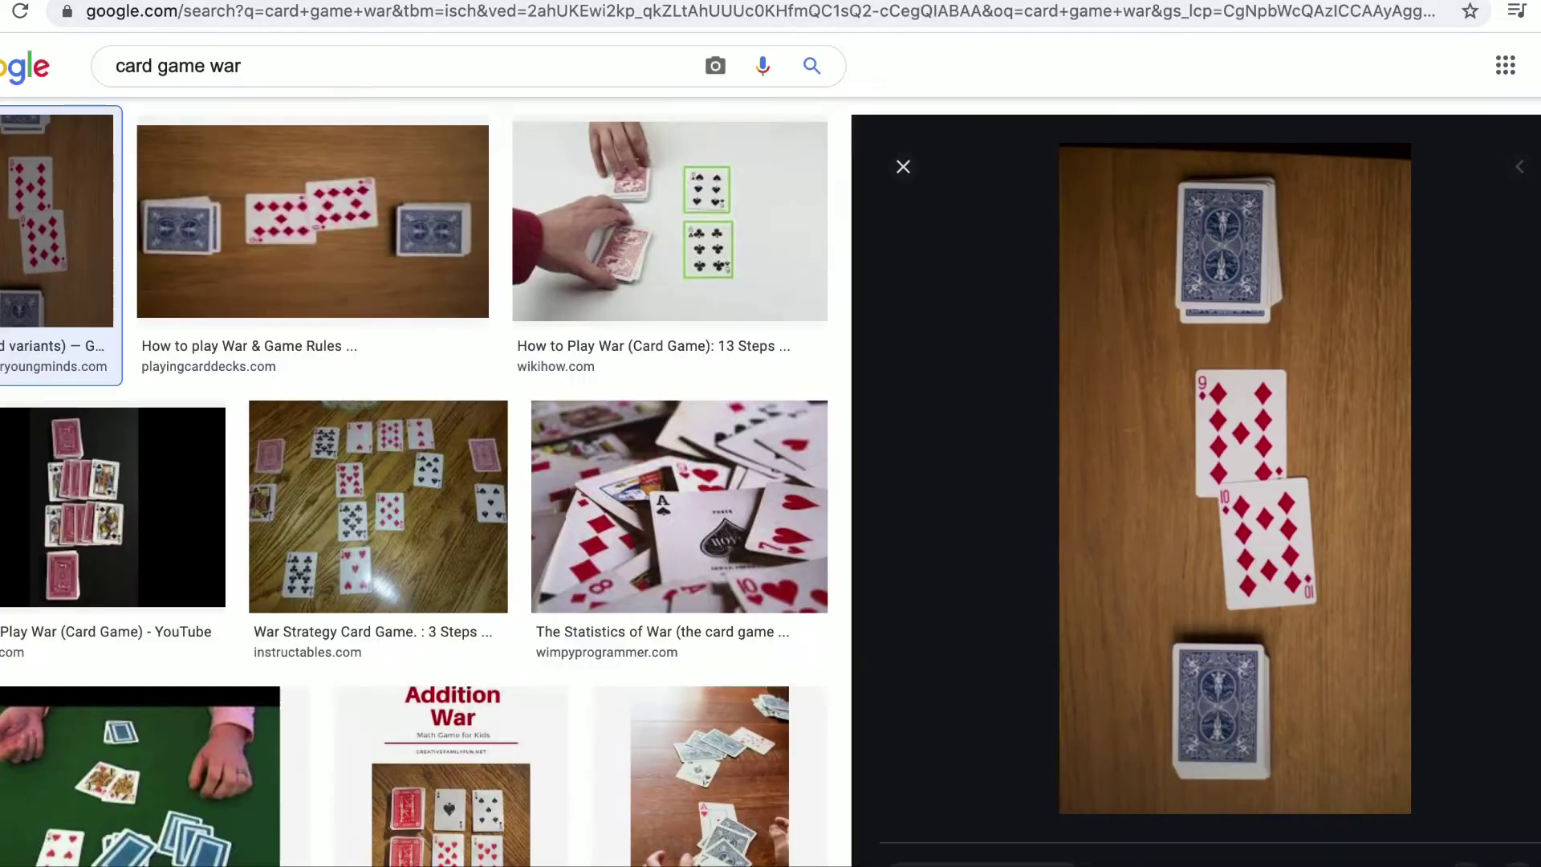
click(805, 2)
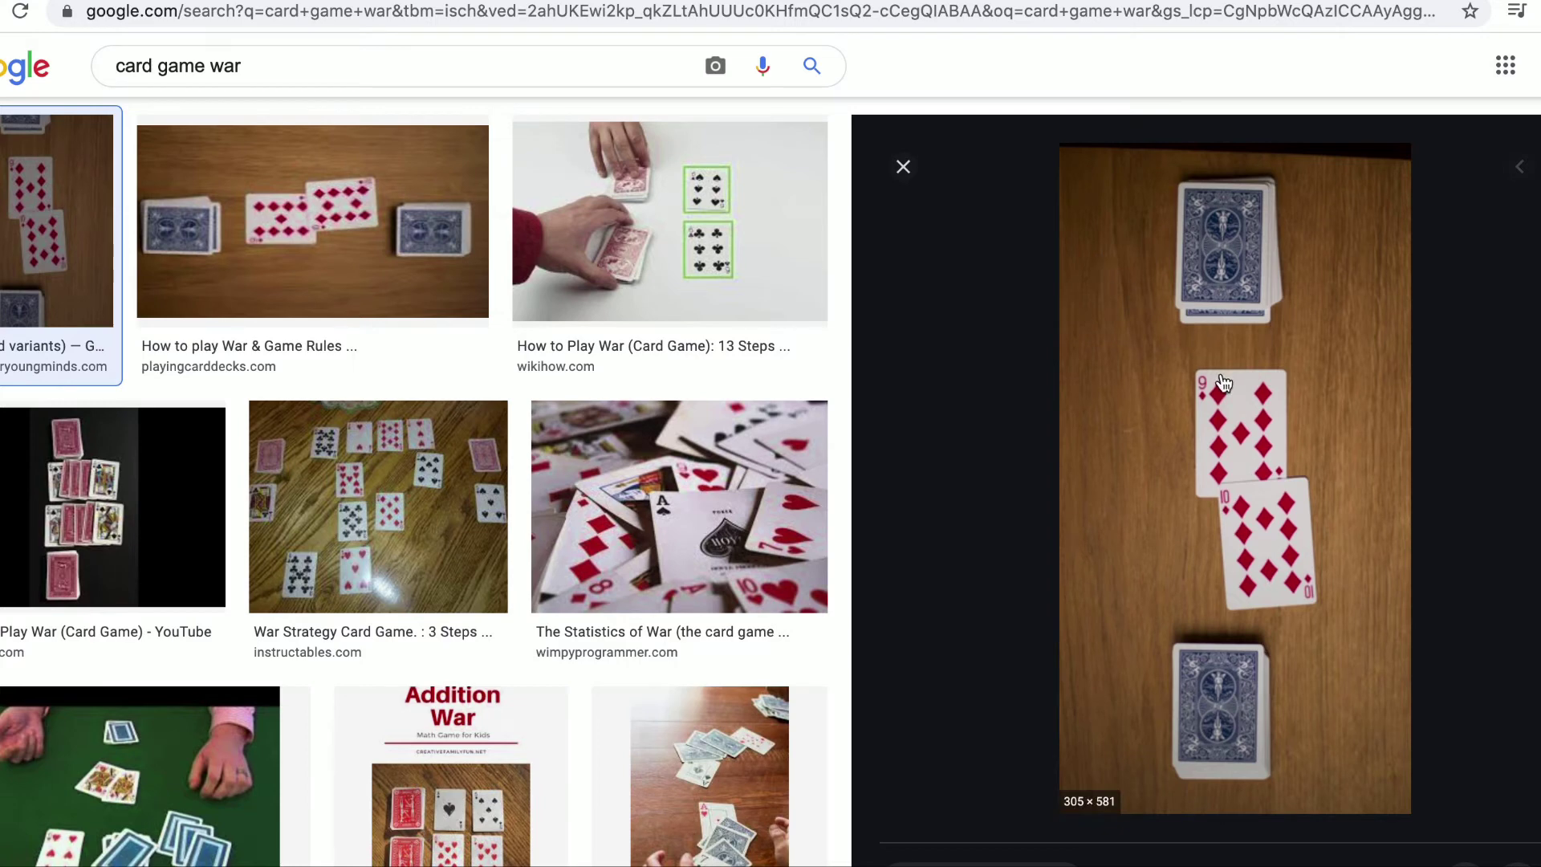
right_click(1234, 447)
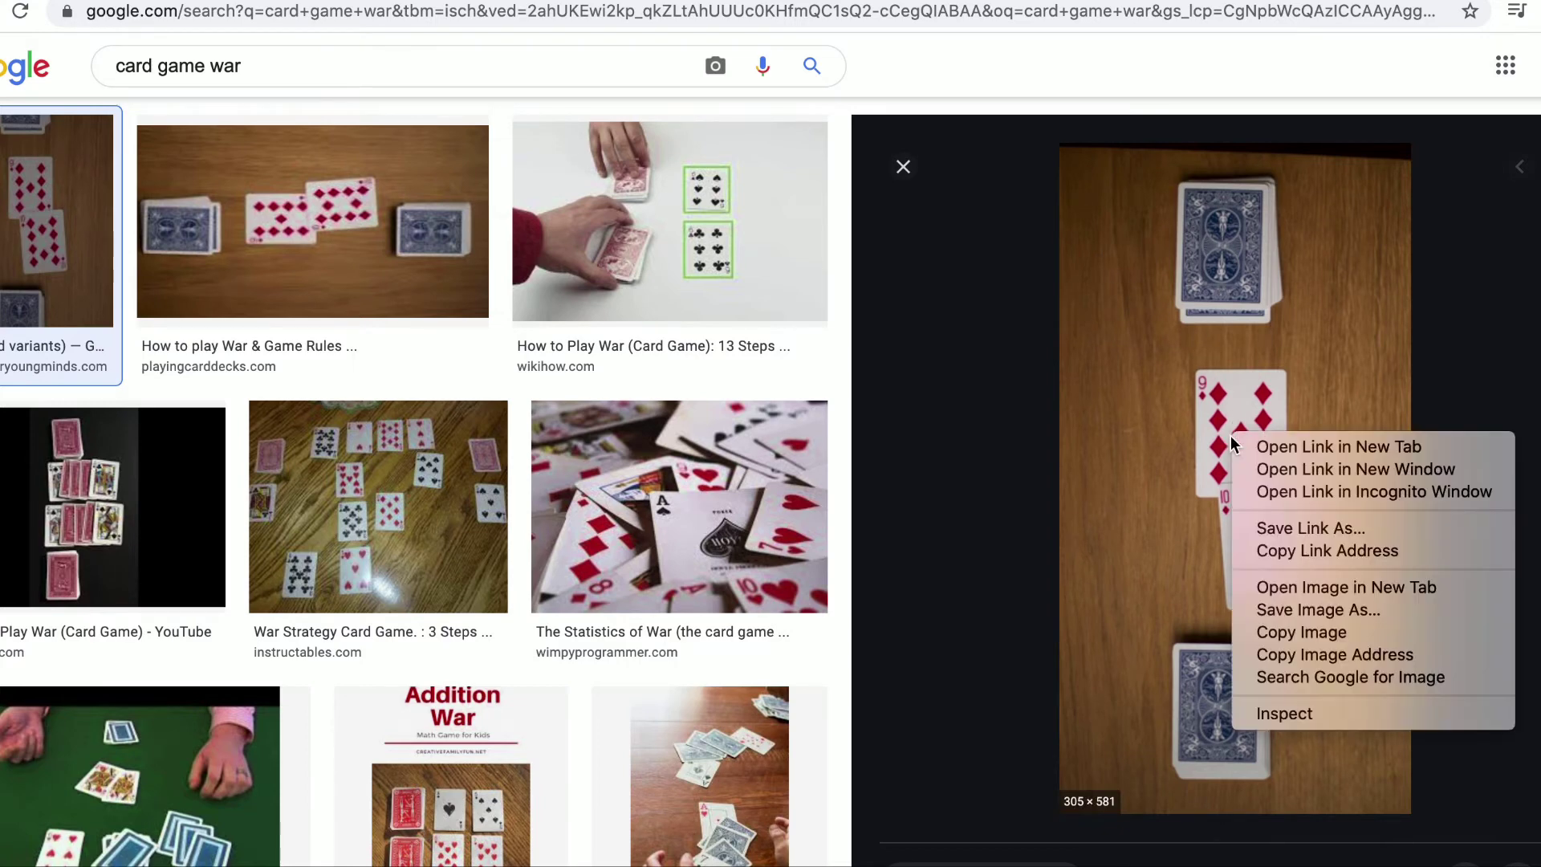
click(1290, 629)
Step: Paste the playing-cards photo into the activity, shrink it, and place it at the War banner's right end
click(803, 4)
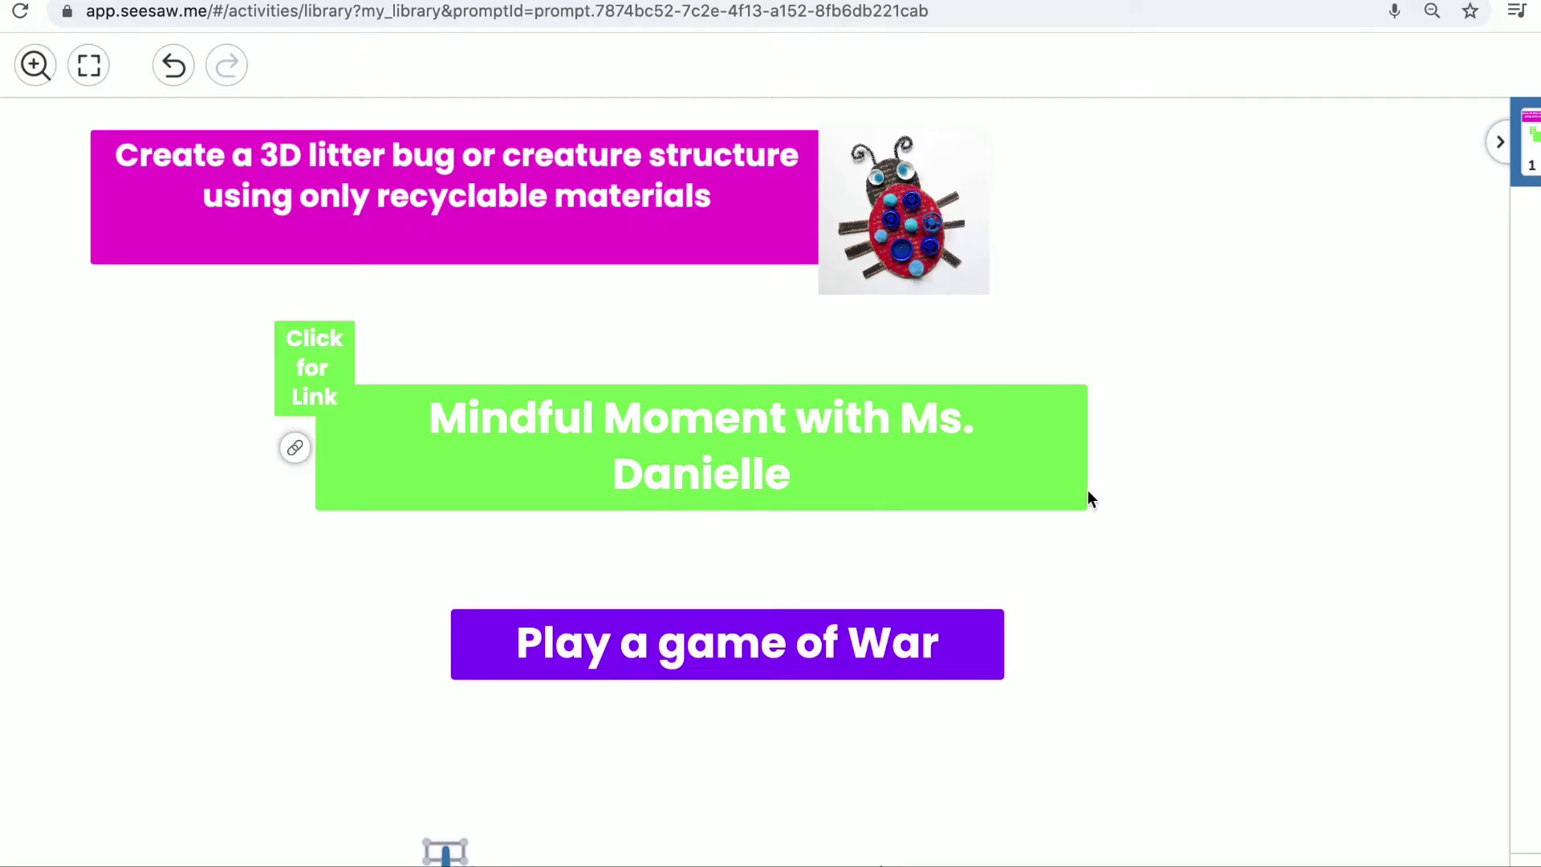
key(ctrl+v)
drag(606, 307, 710, 508)
drag(749, 555, 1037, 633)
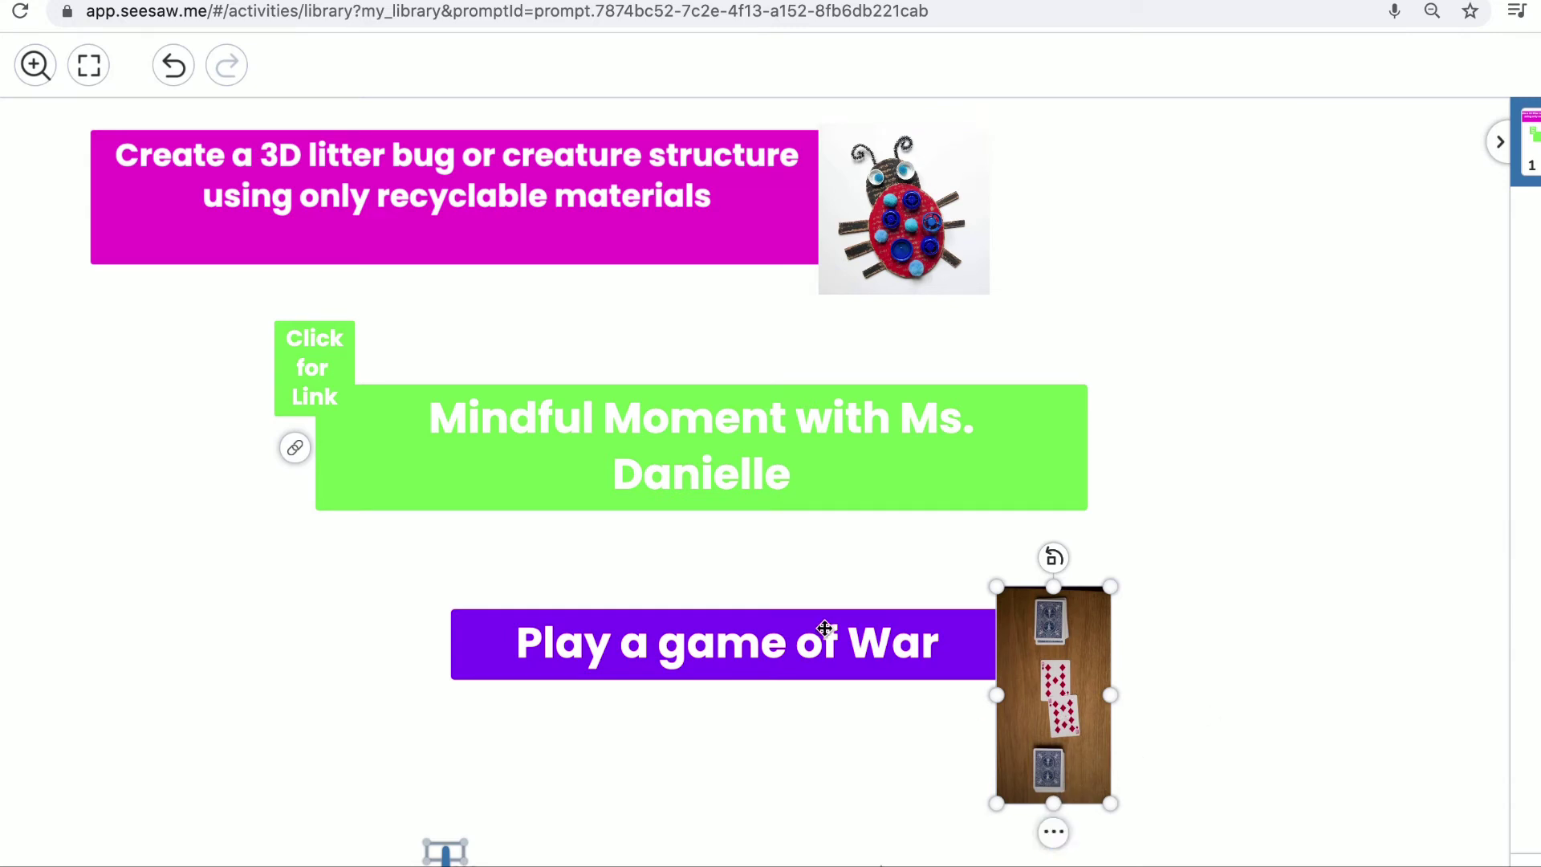
Step: Start adding a web link to the cards photo, then go to the How to play War video
click(1054, 834)
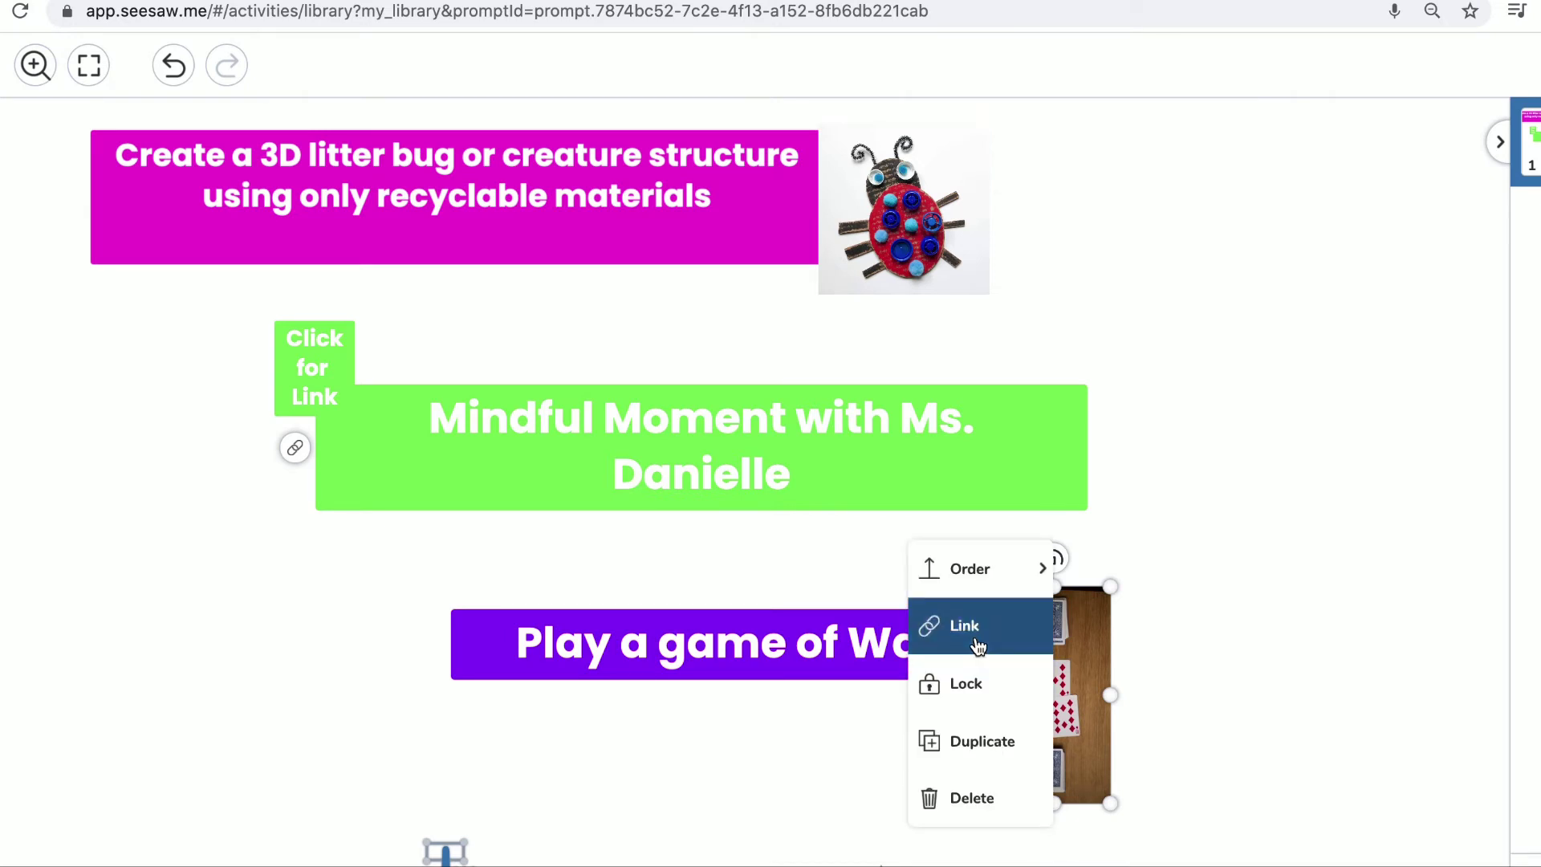
click(978, 647)
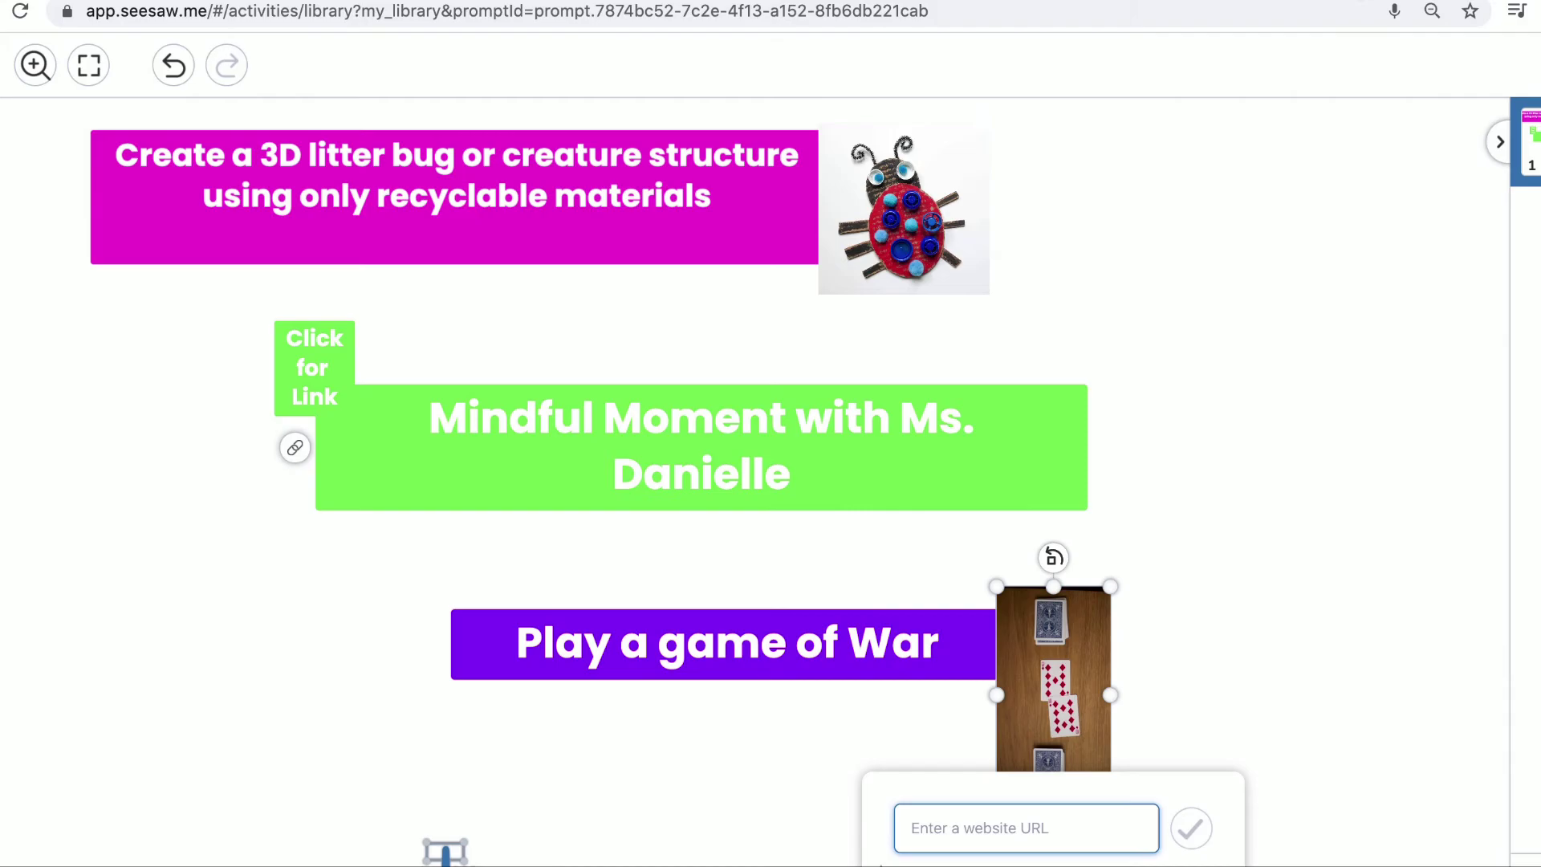
key(ctrl+Tab)
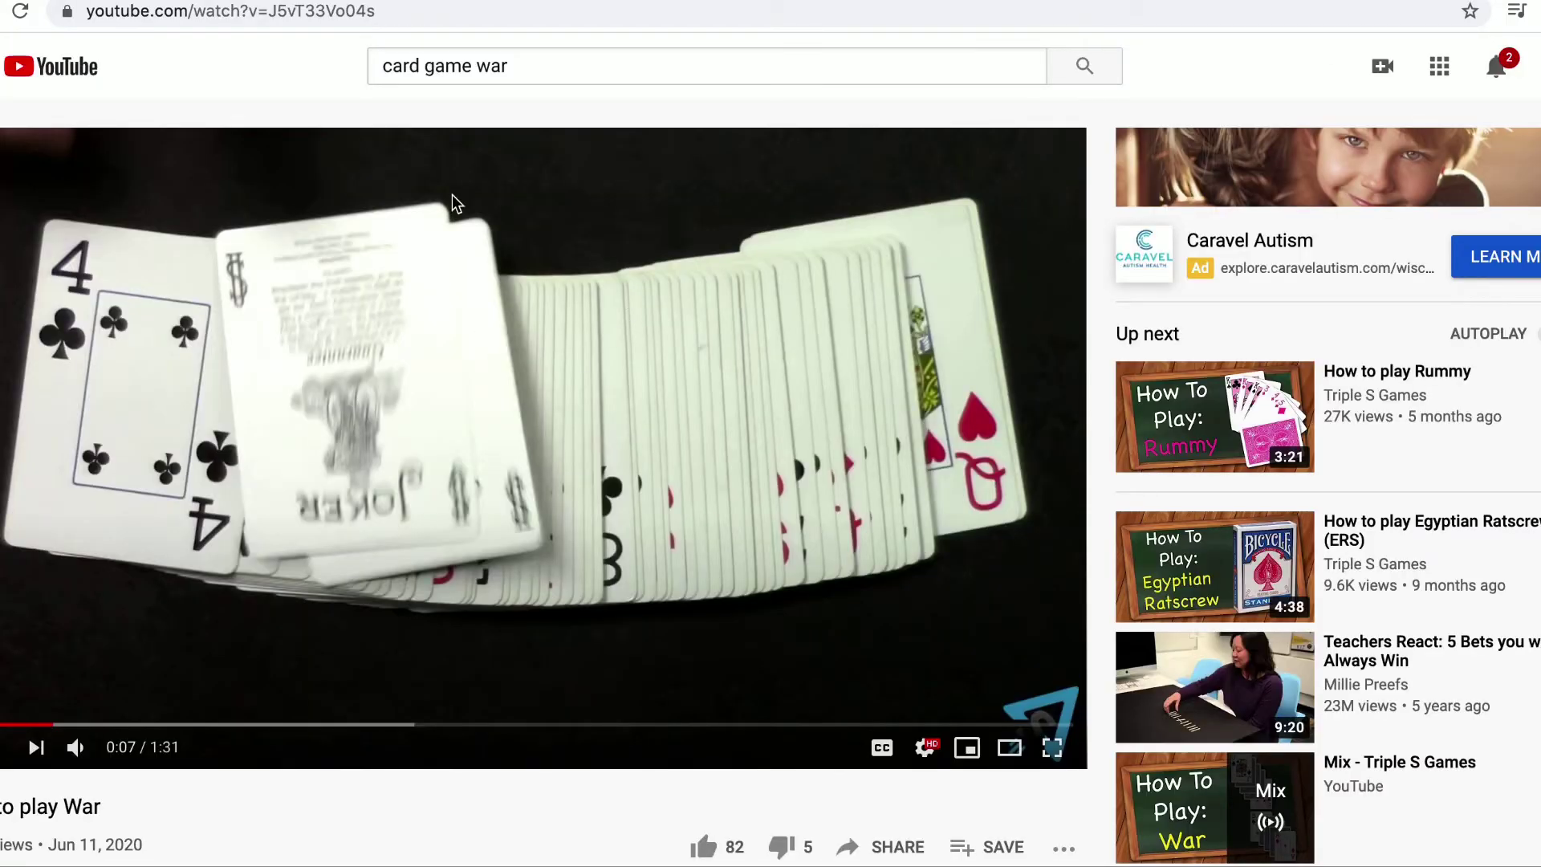
Step: Grab the War video's web address and load viewpure.com in the same tab
click(395, 14)
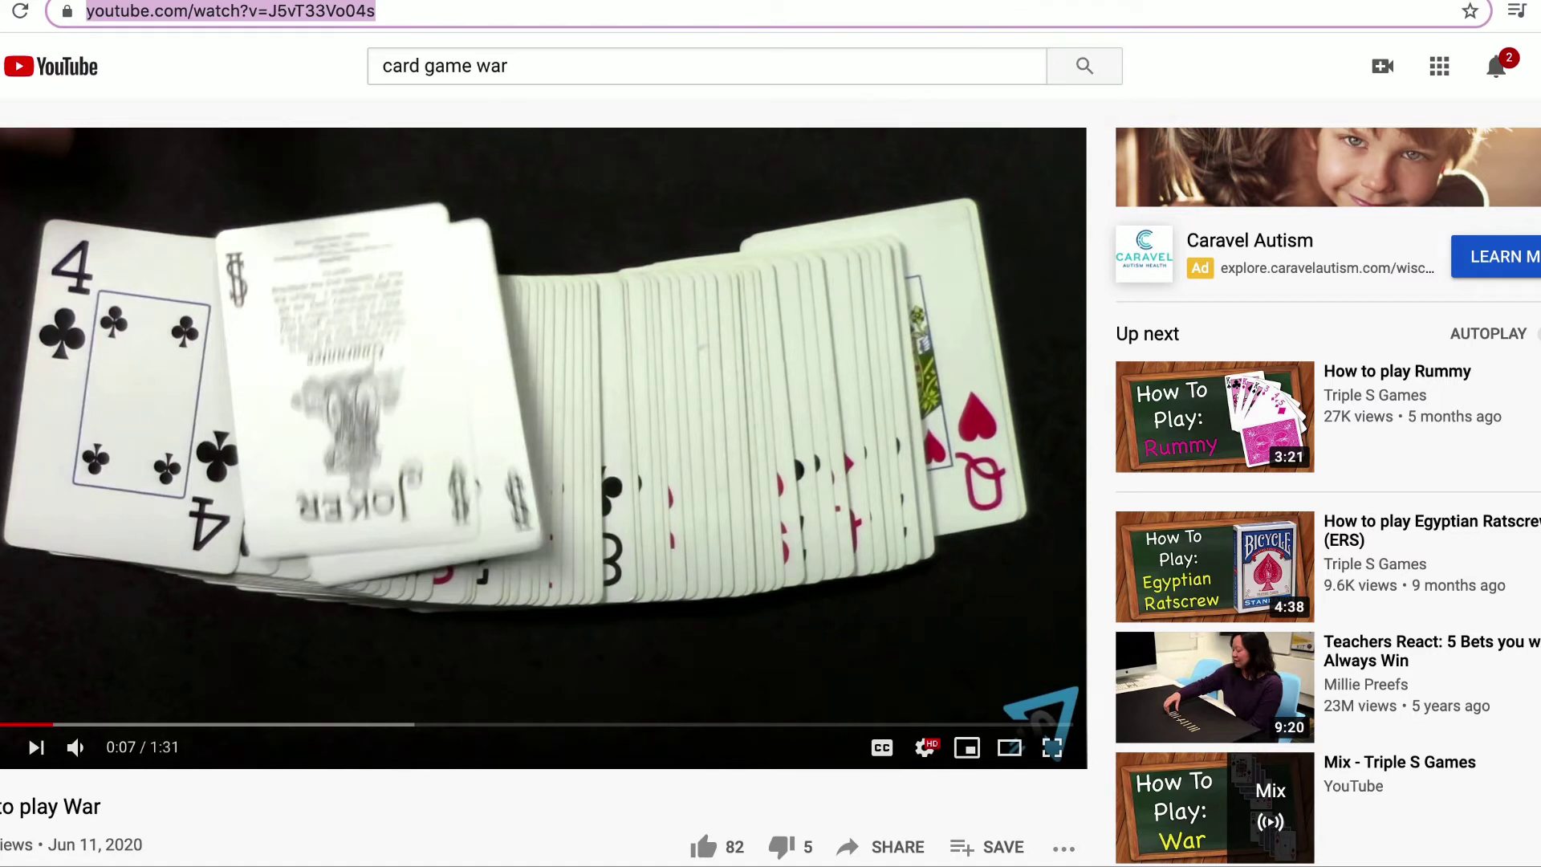
text(viewpure.com)
key(Return)
Step: Paste the War video URL into ViewPure, purify it, and copy the ad-free video link
click(399, 353)
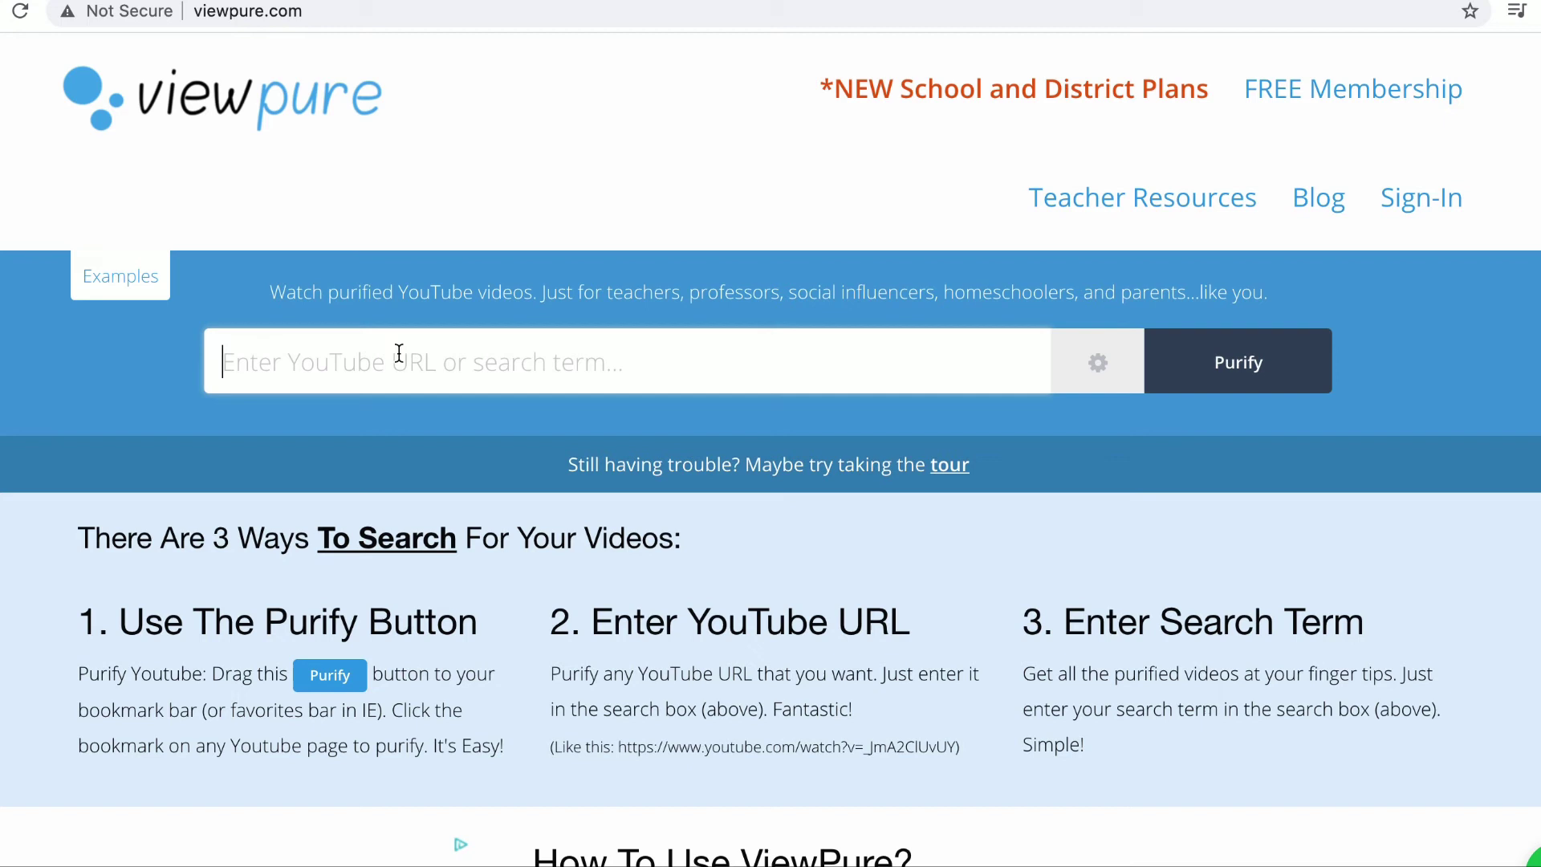
key(super+v)
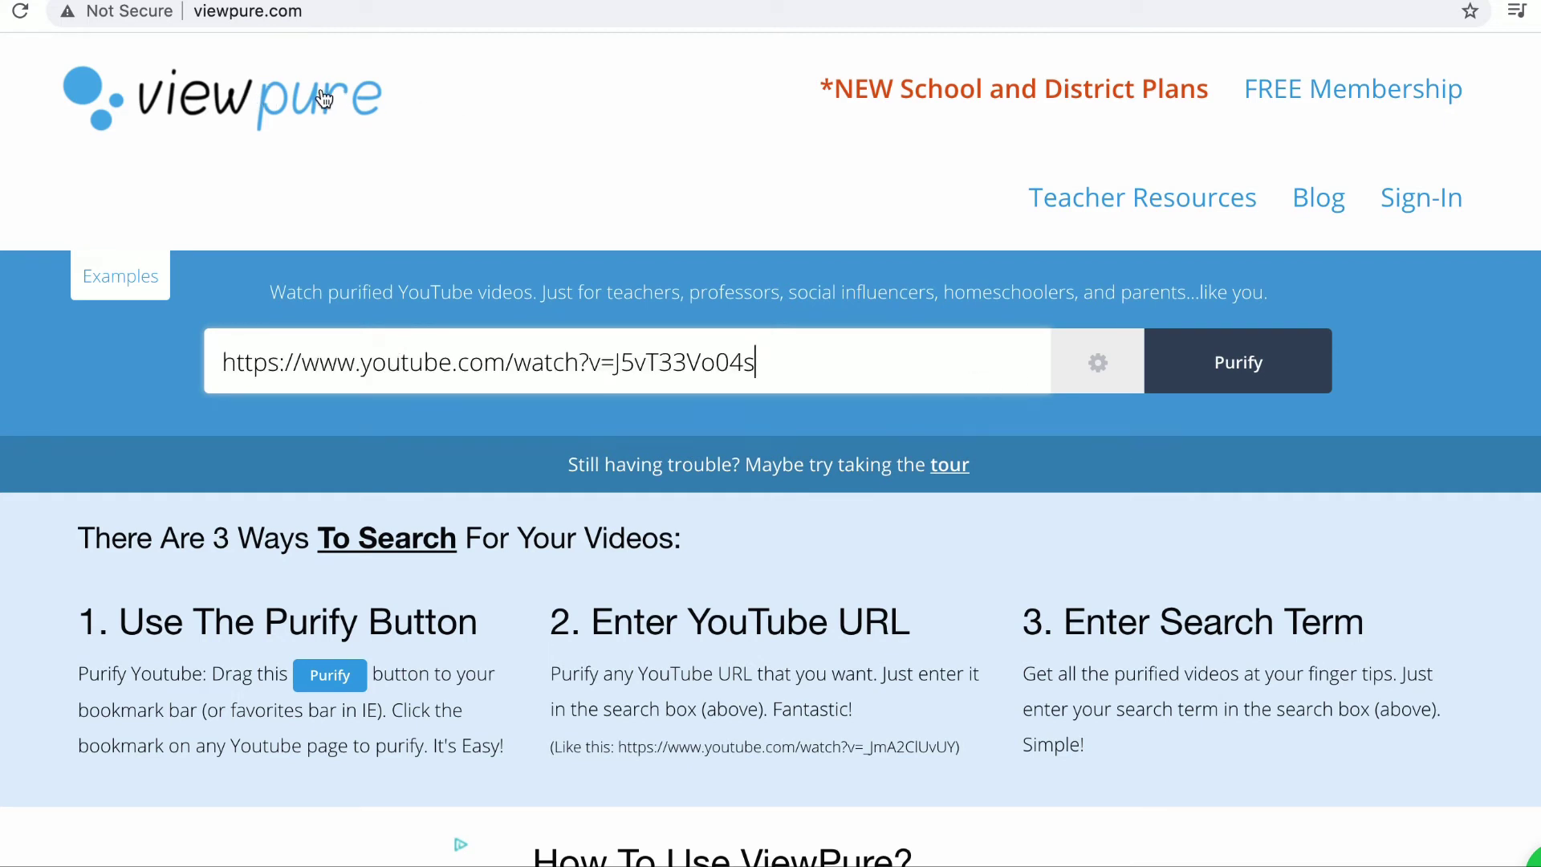
click(1236, 367)
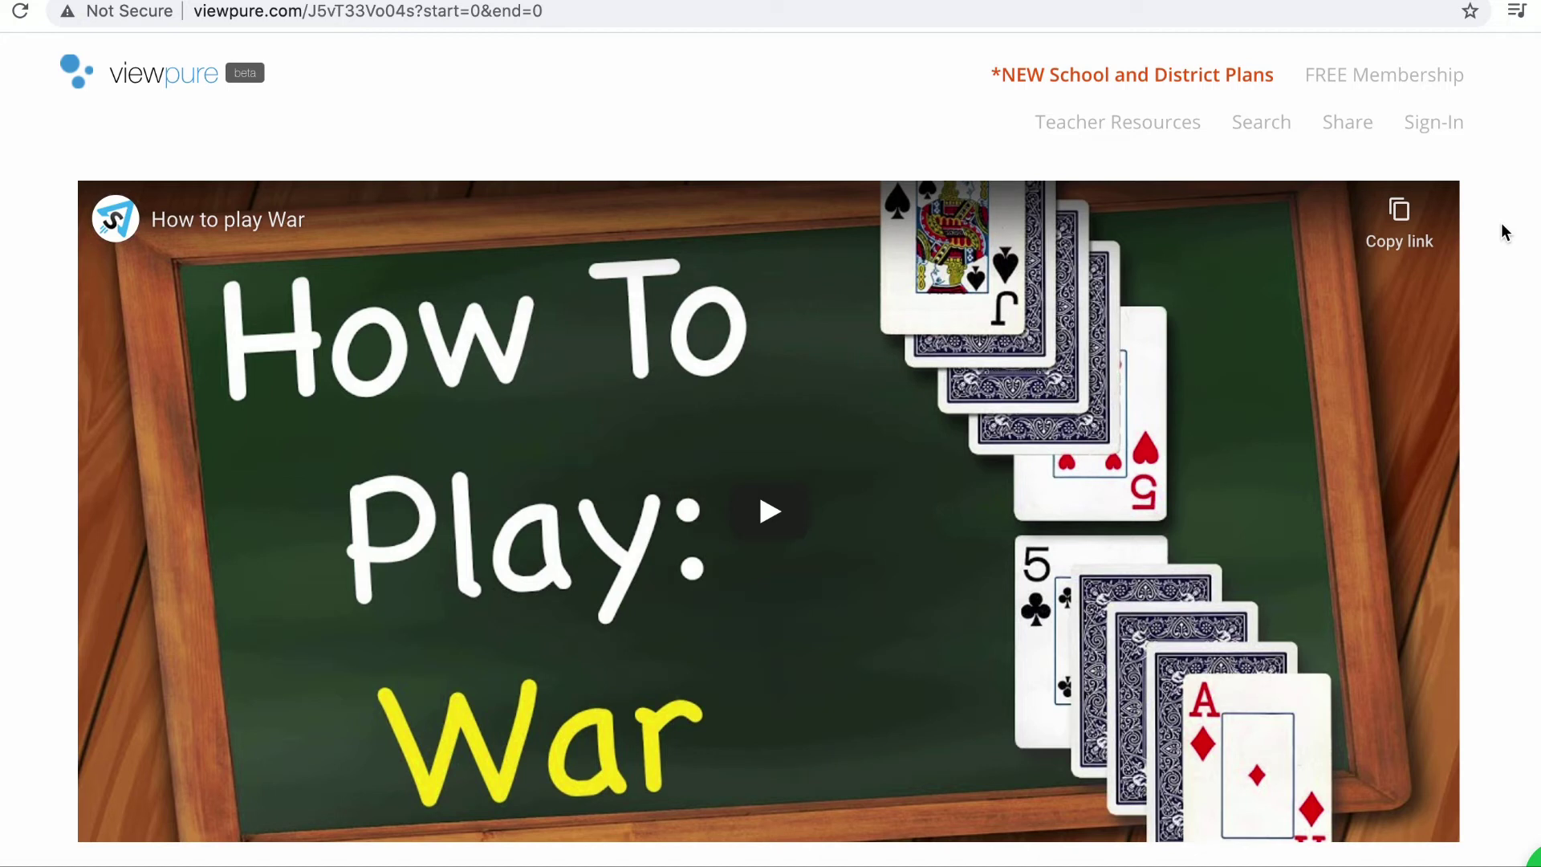
click(1400, 213)
Step: Paste the purified War video link onto the playing-cards photo and save the link
key(ctrl+Tab)
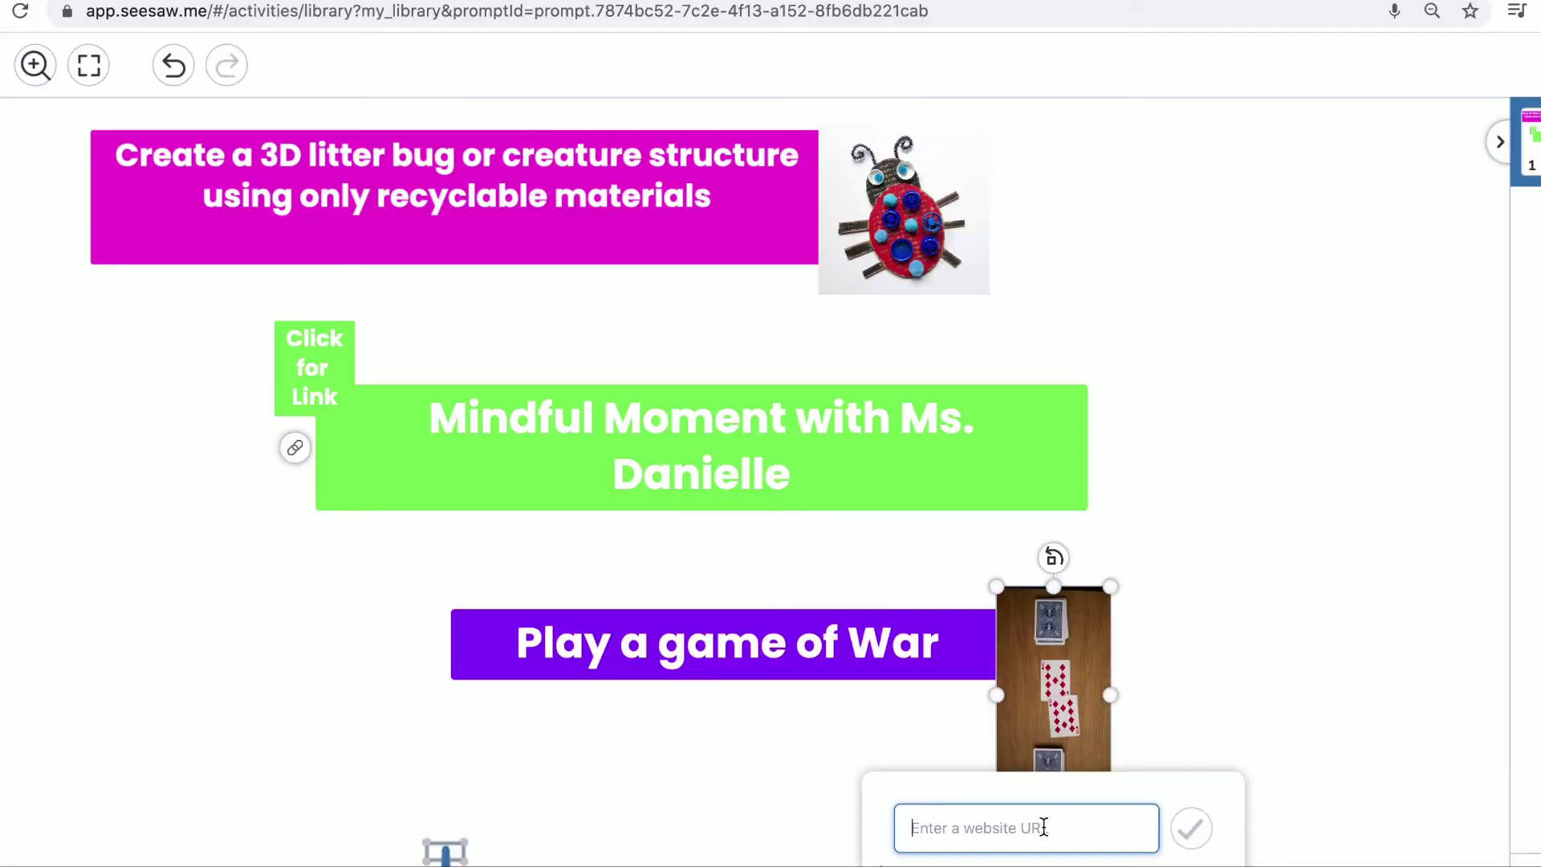
key(super+v)
click(1260, 705)
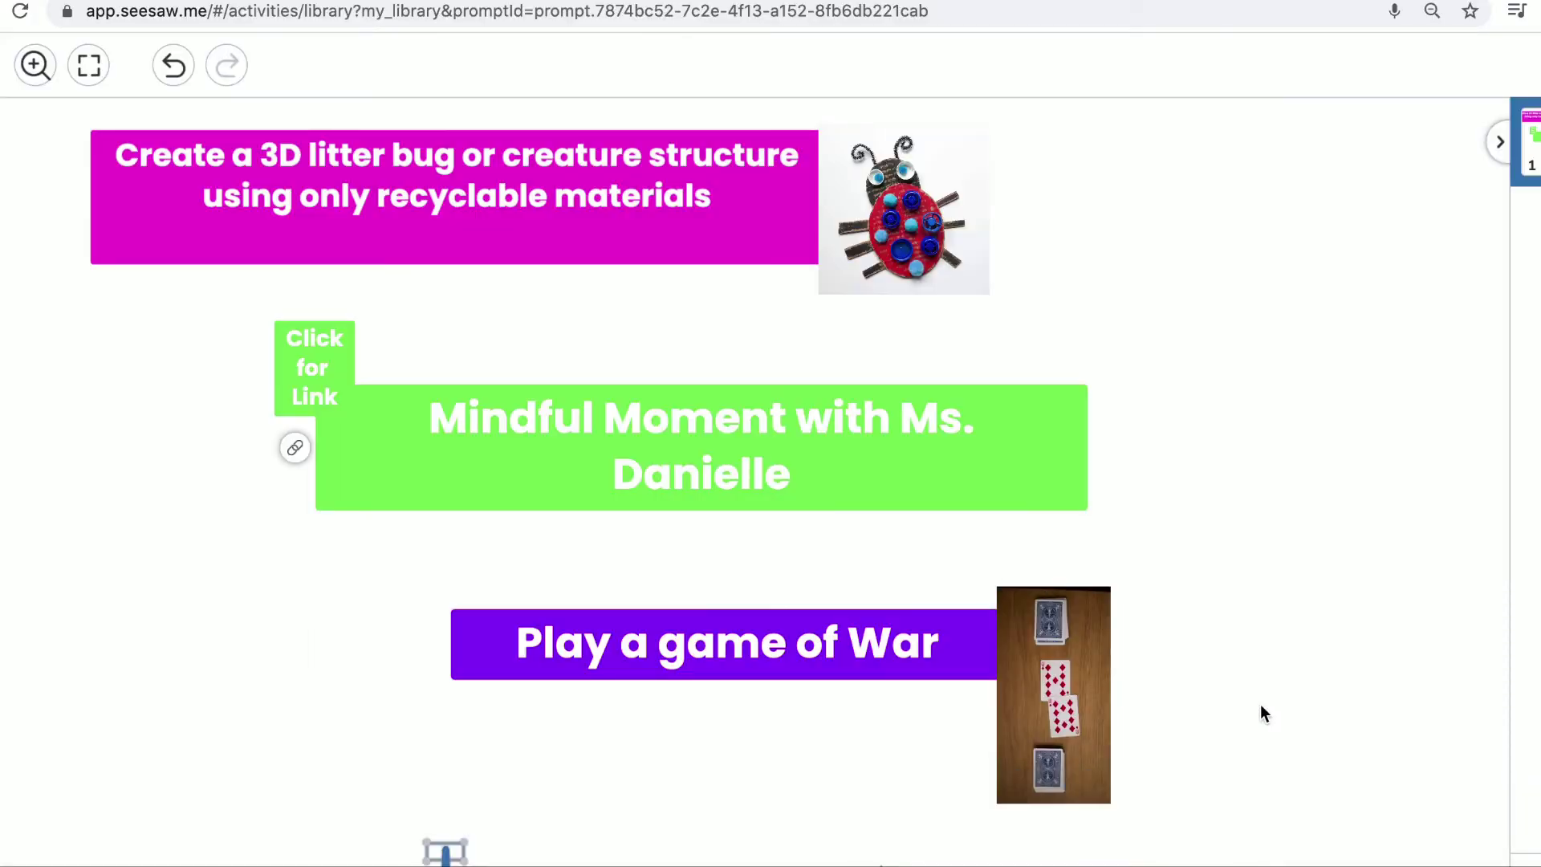
click(1077, 713)
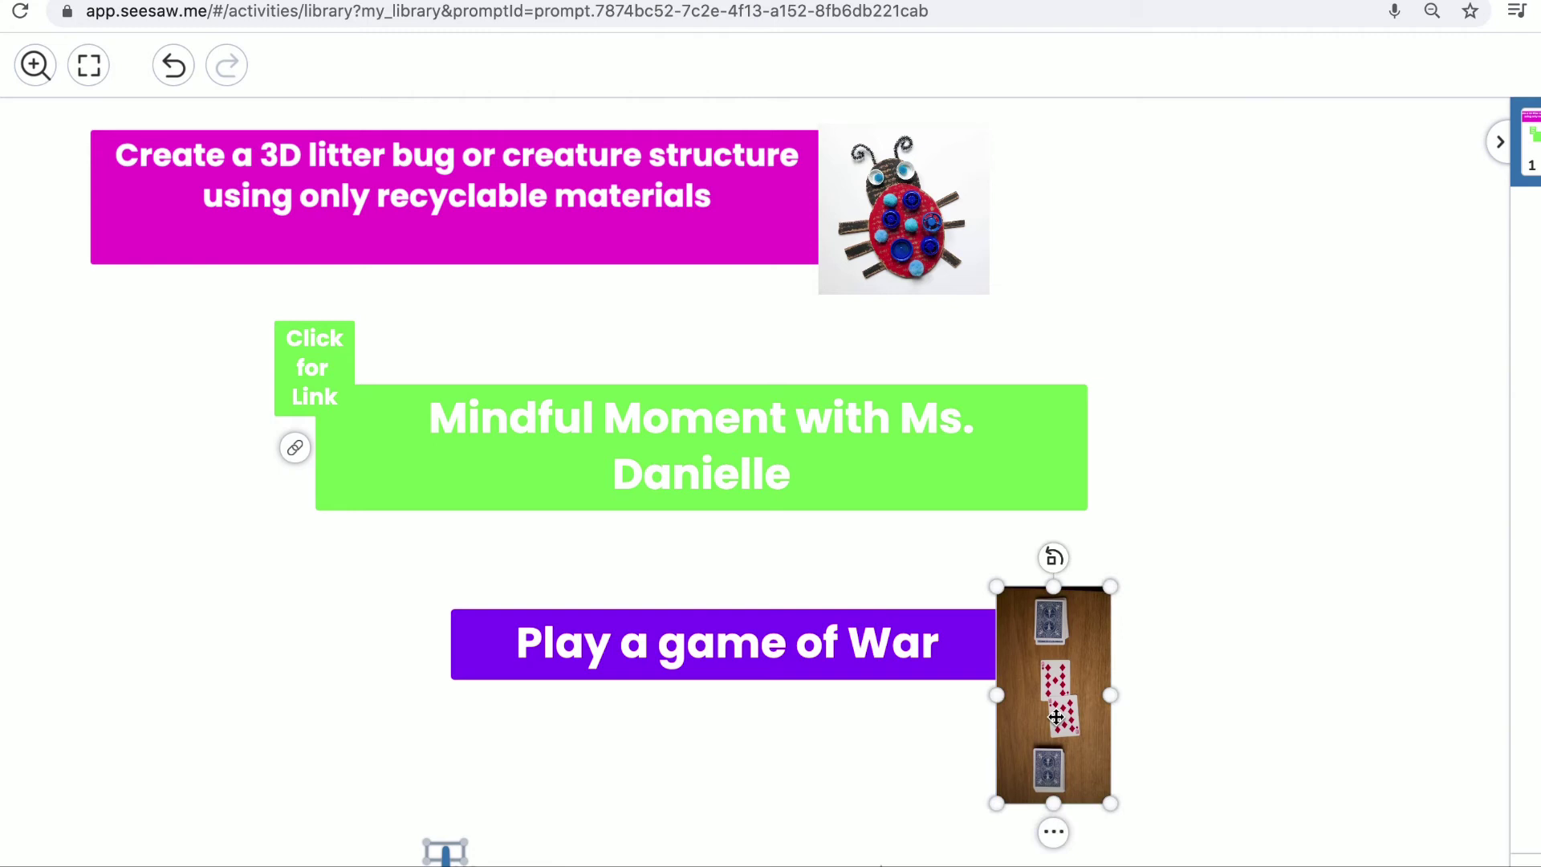
click(1056, 830)
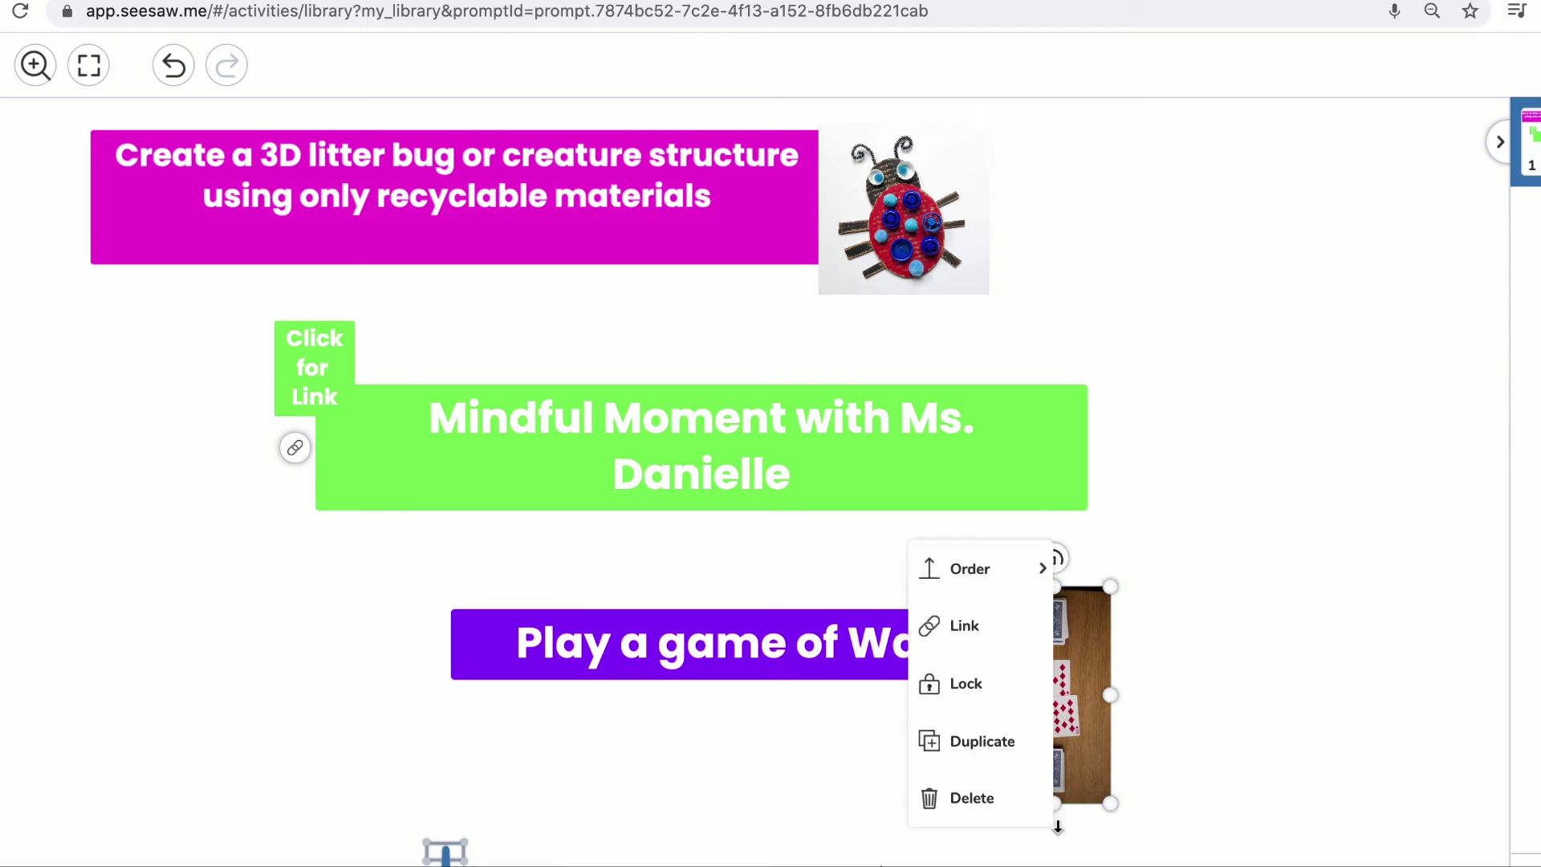
click(976, 631)
key(super+v)
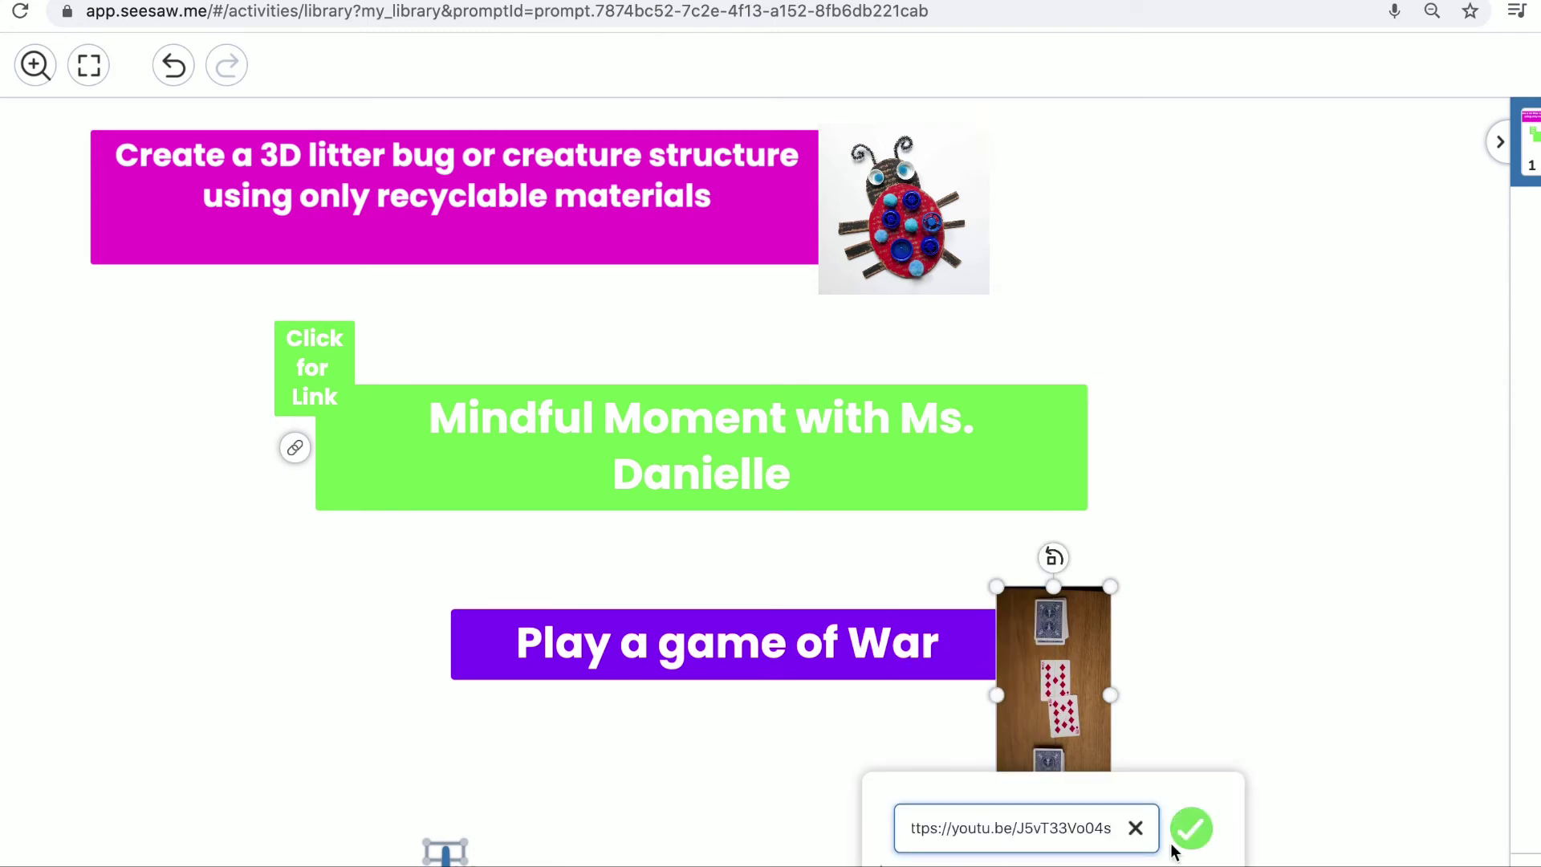
click(1188, 839)
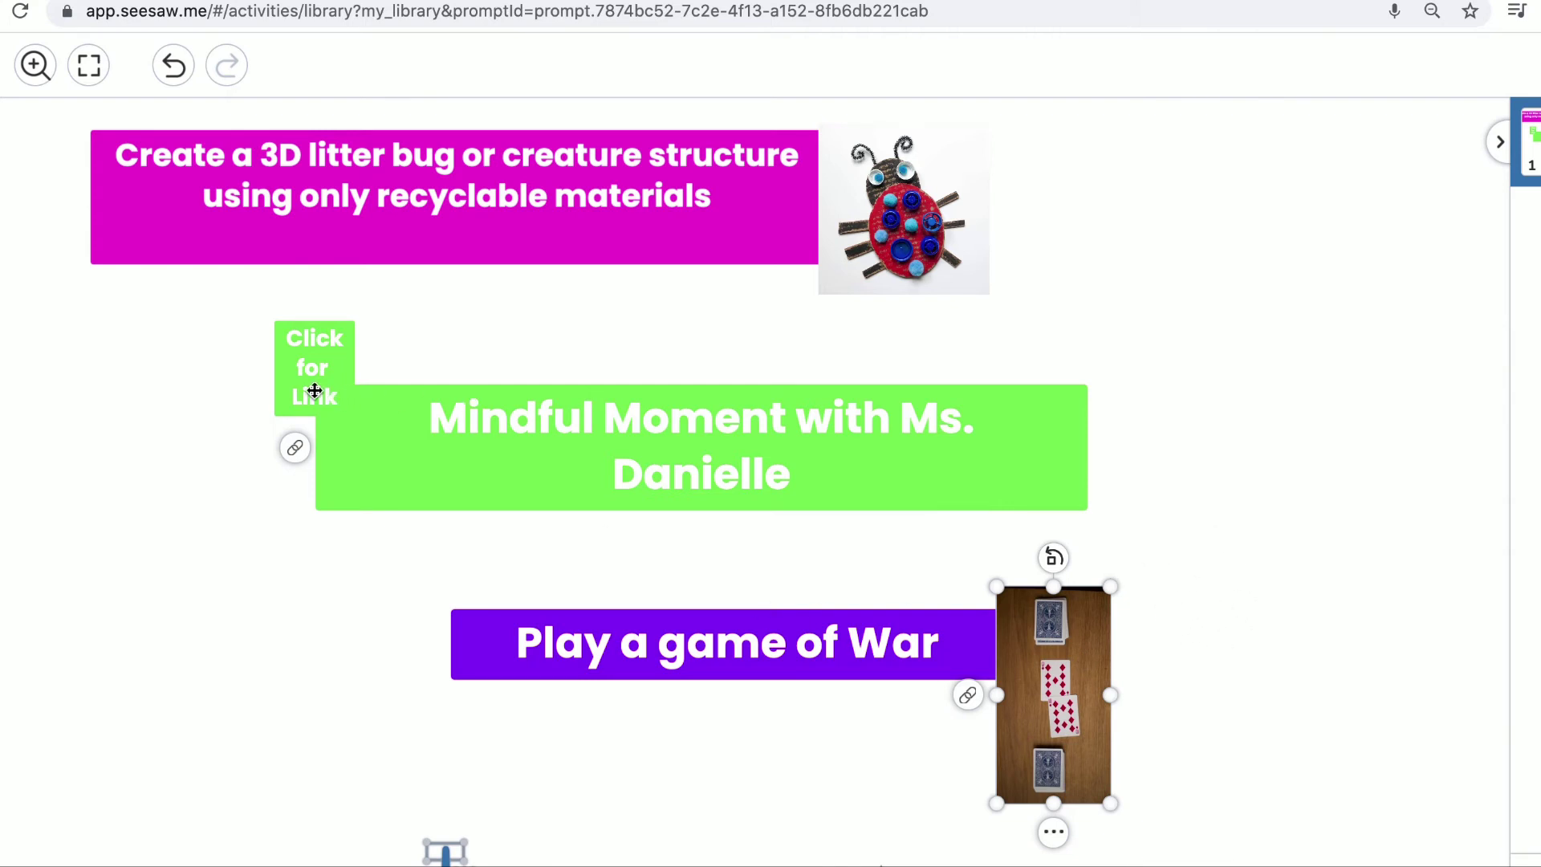
Step: Duplicate the Click for Link tag, move it to the War bar's end, and colour it purple
click(317, 362)
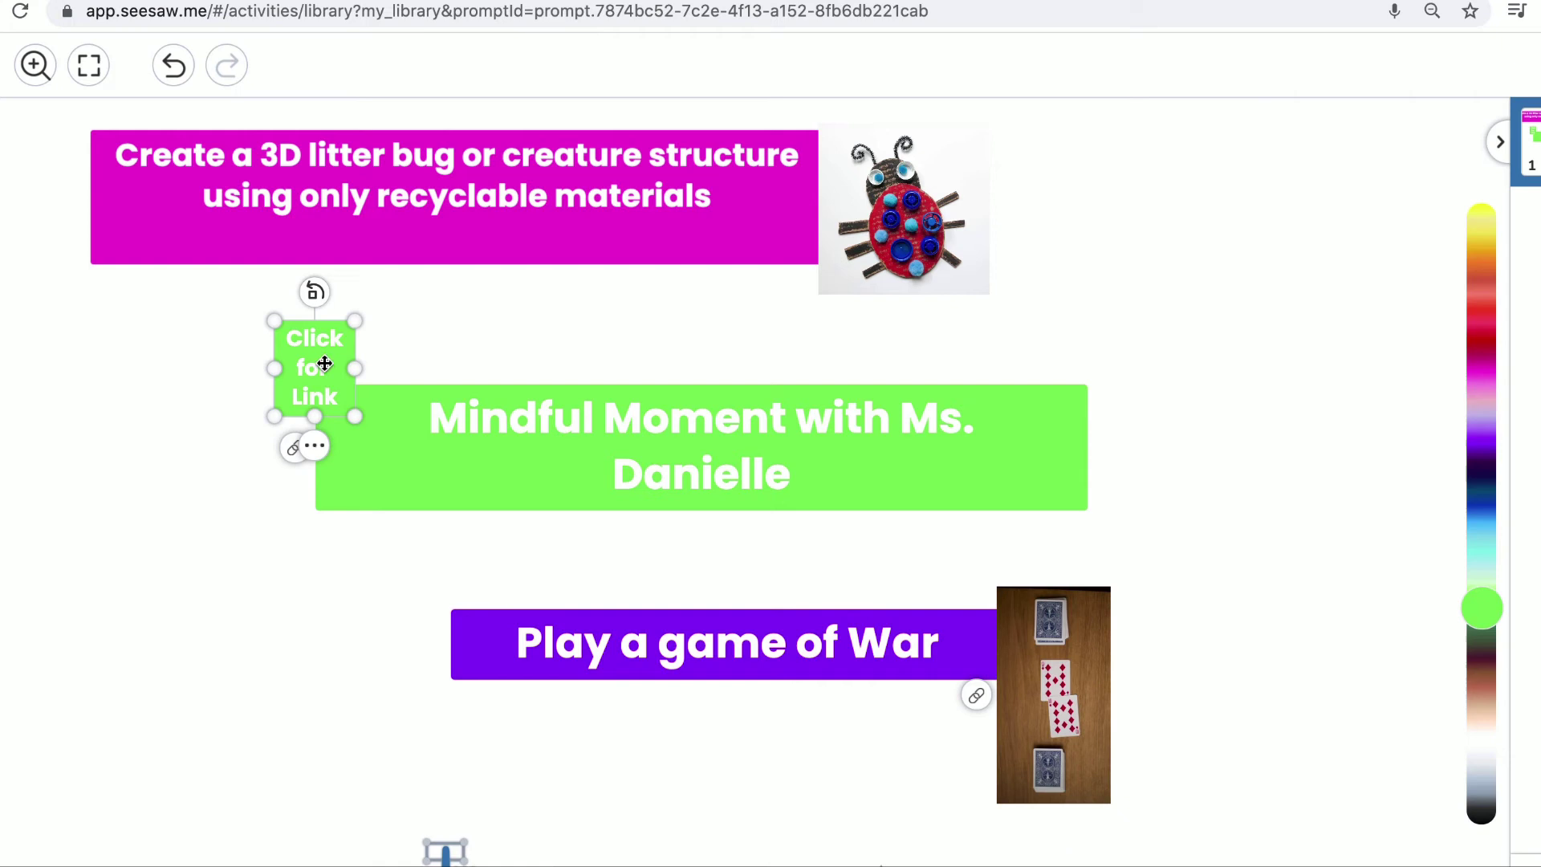
click(313, 447)
click(377, 355)
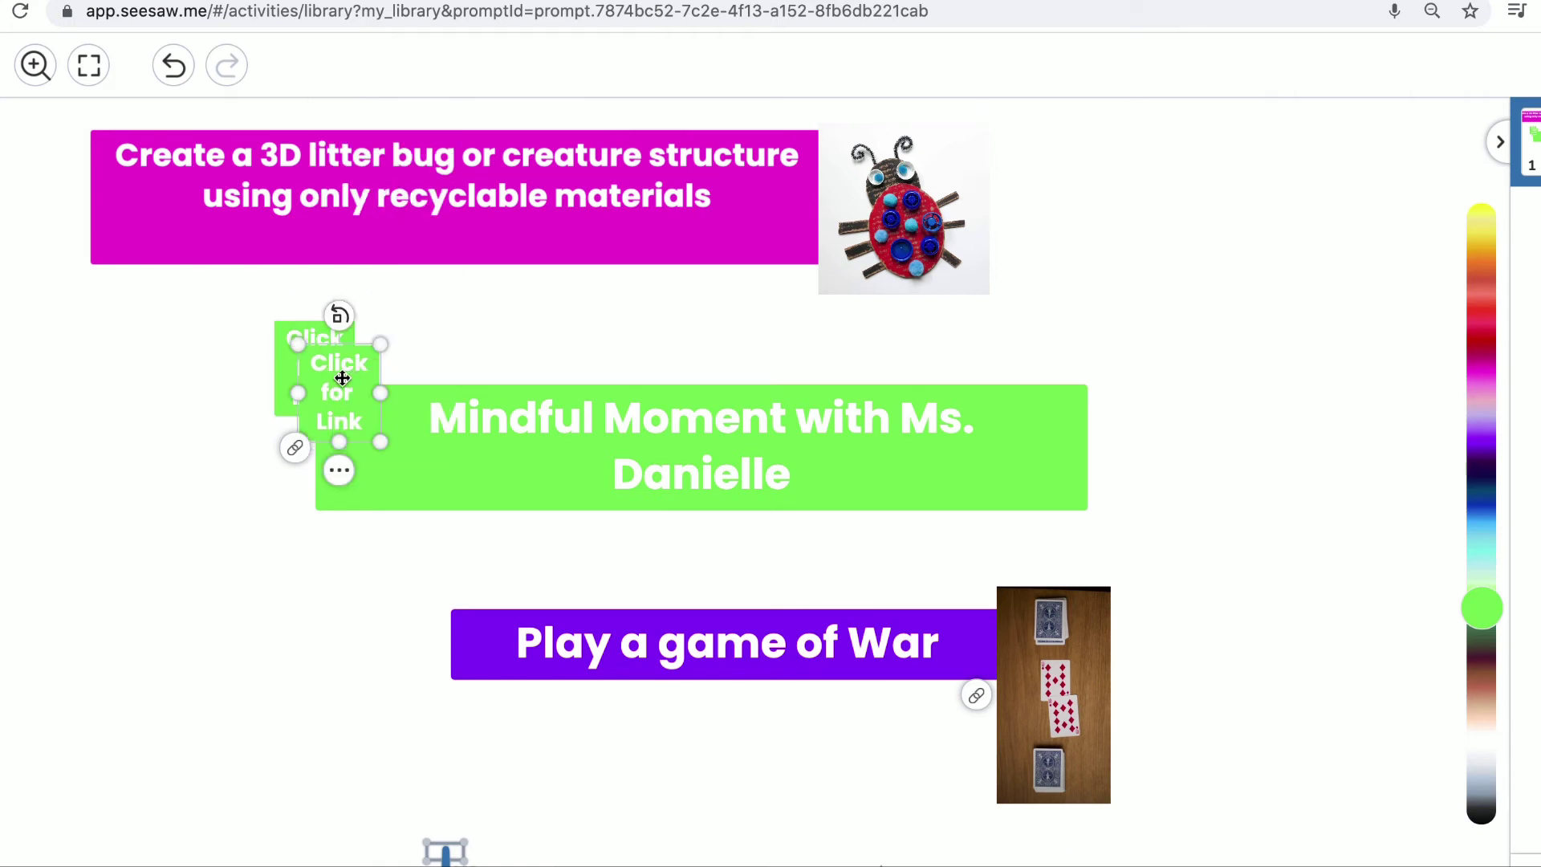
drag(342, 378, 1134, 627)
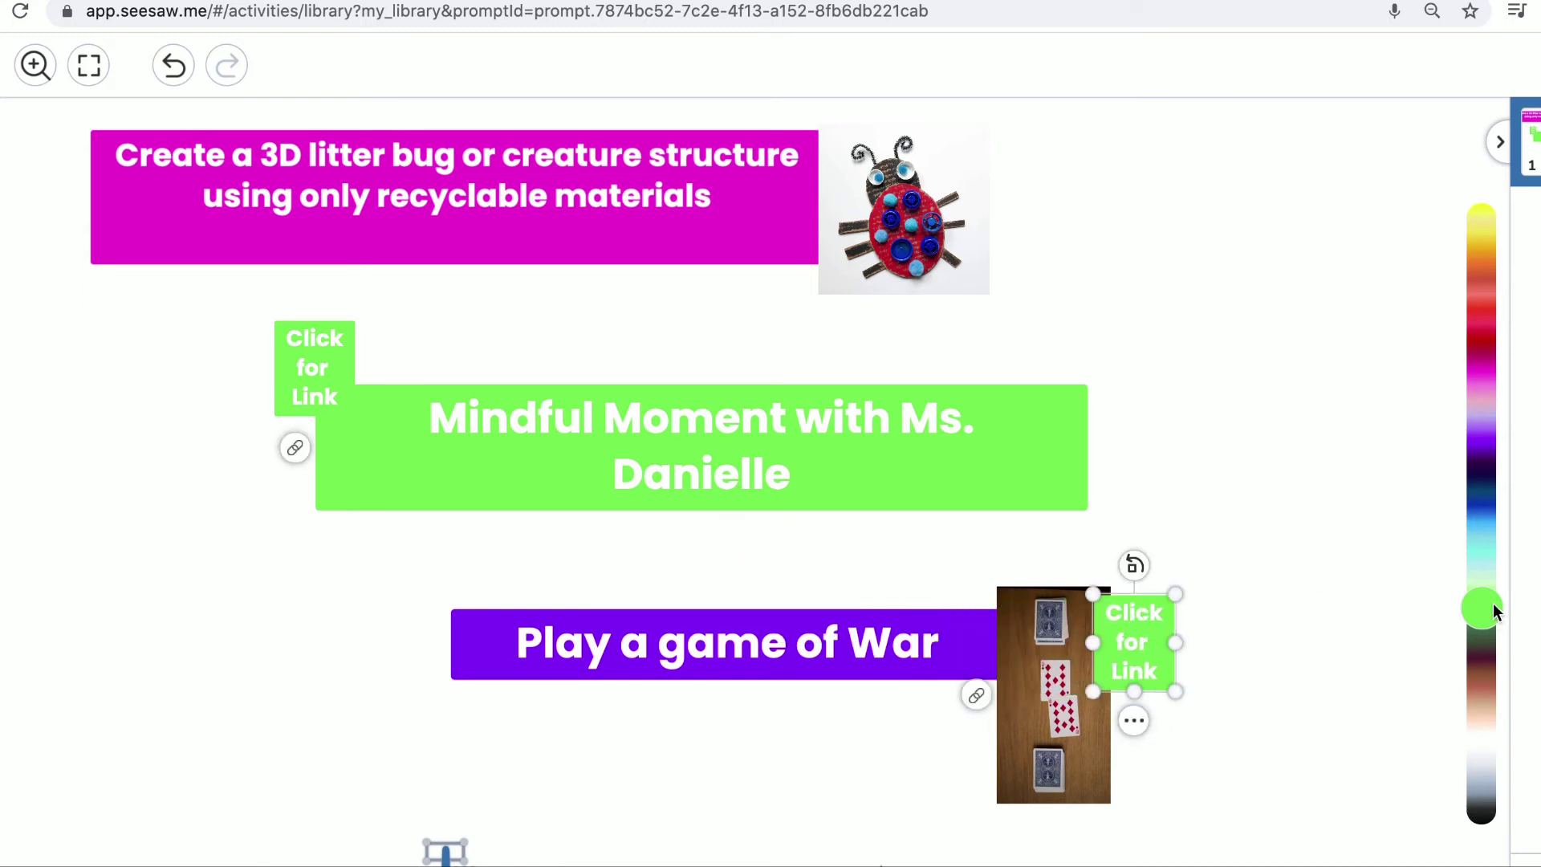
drag(1485, 612, 1485, 449)
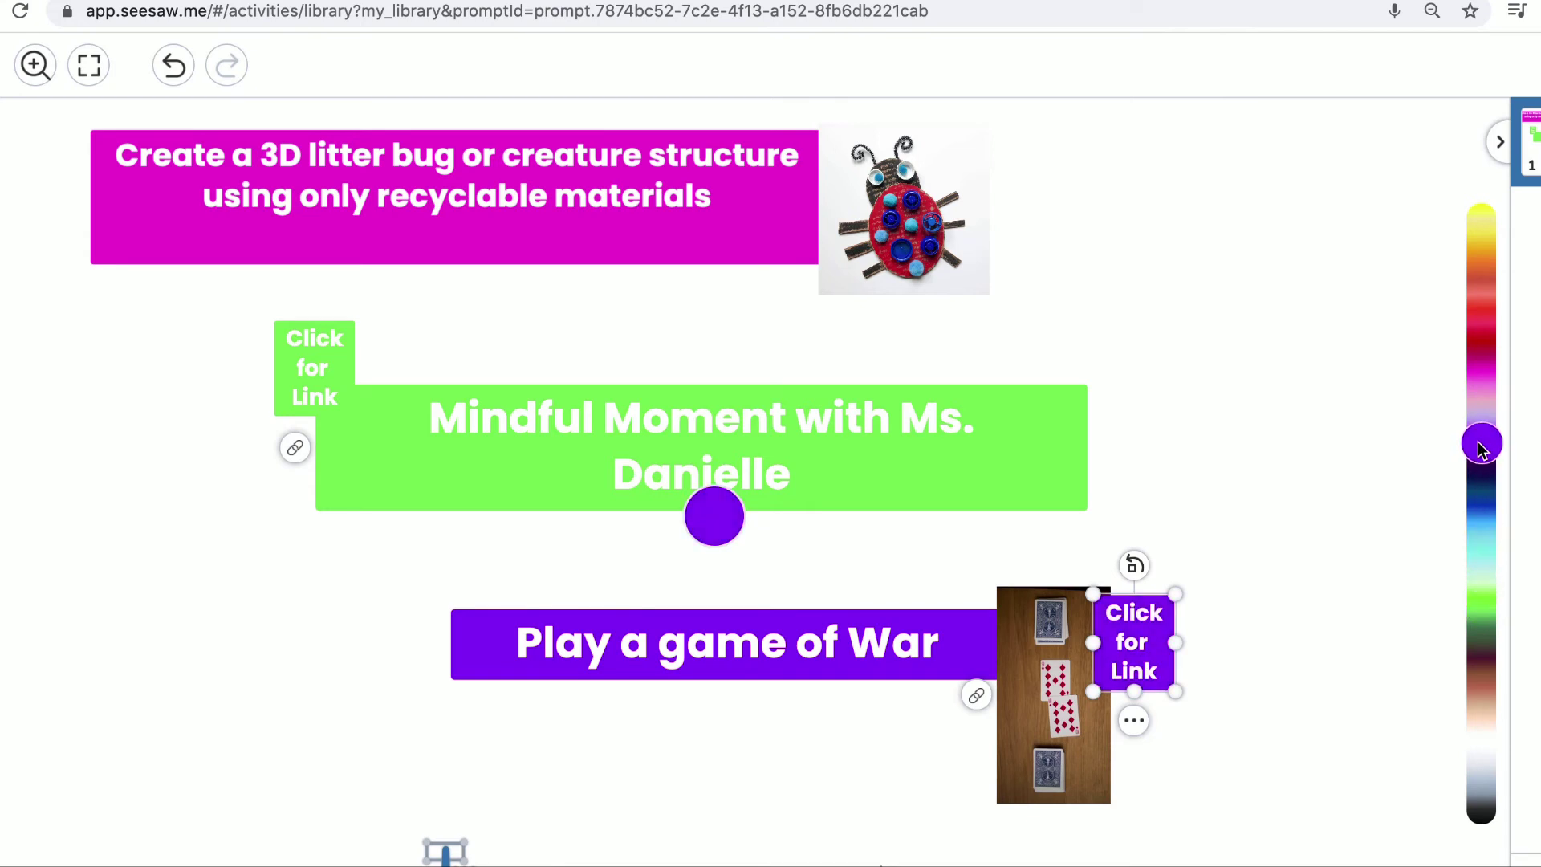
click(915, 640)
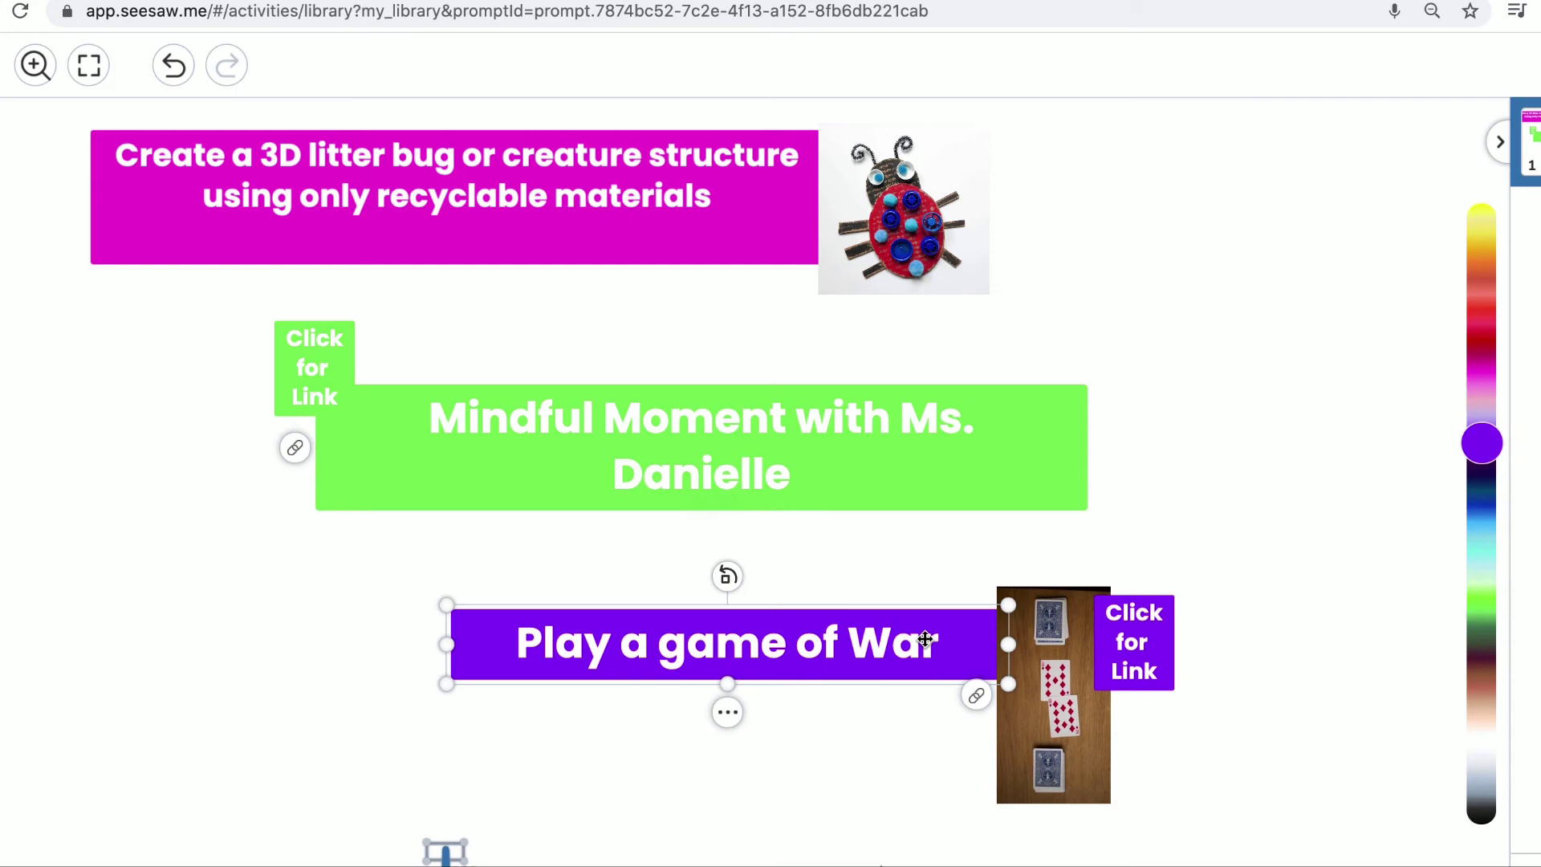
click(1126, 643)
Step: Save Play/Choice Time Activities 12/1 and preview its three-banner example from My Library
mouse_move(976, 695)
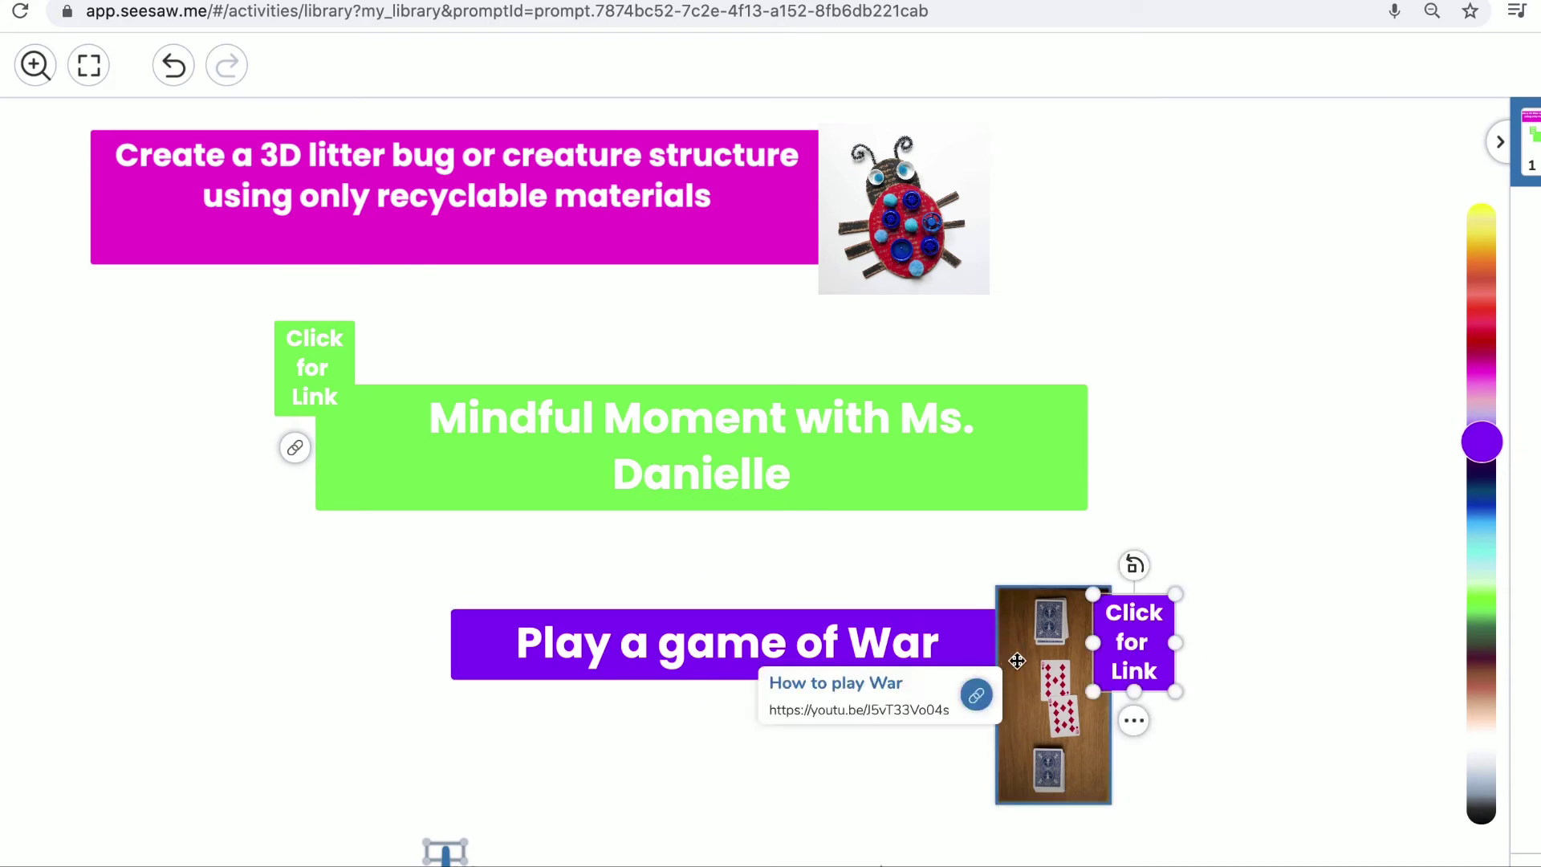
click(1245, 736)
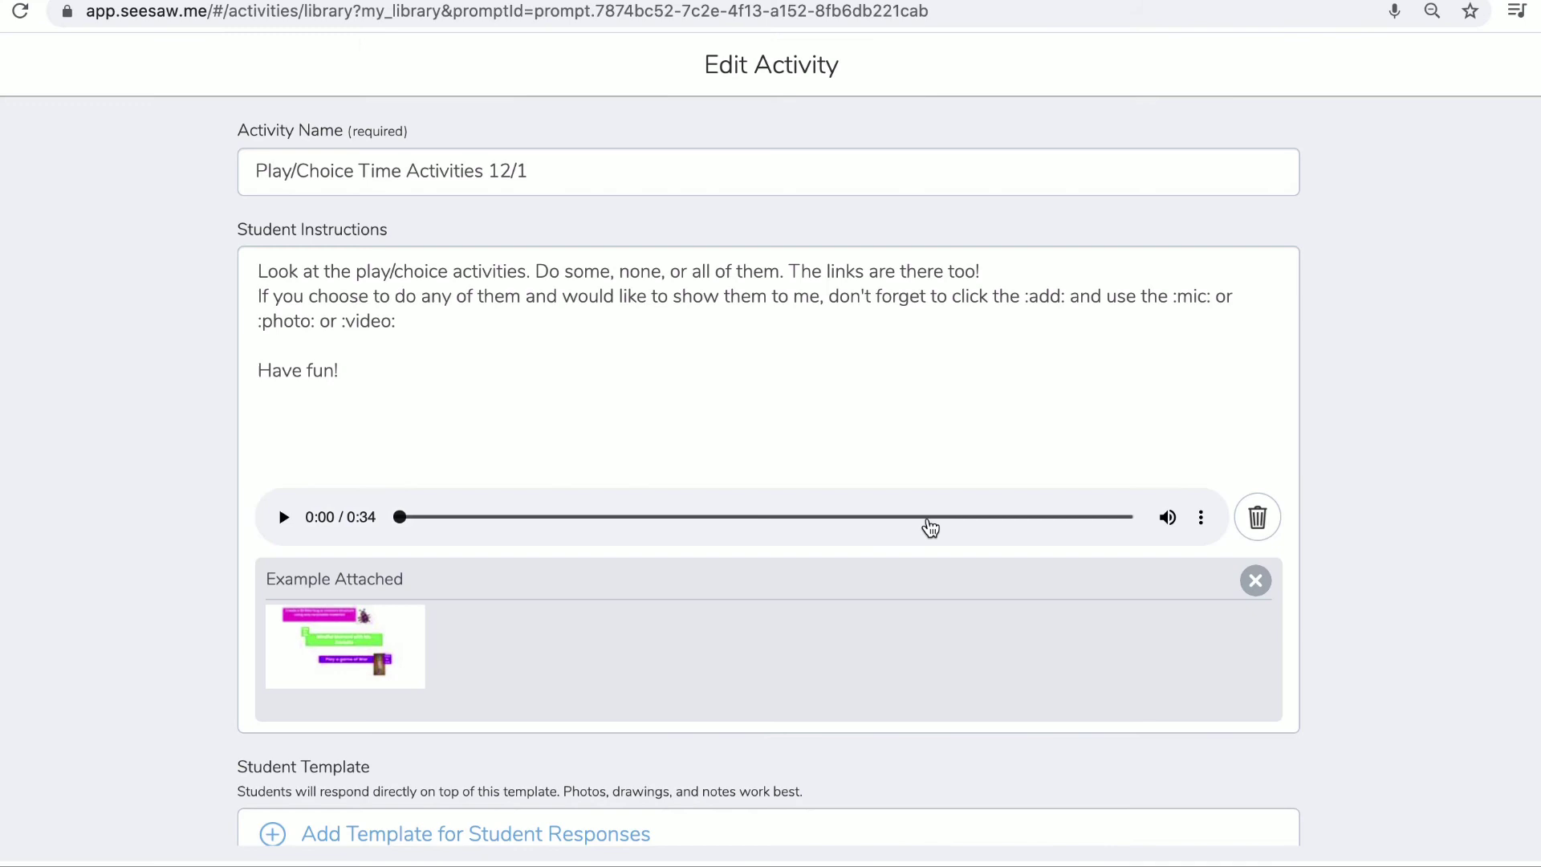
scroll(1221, 499, down, 2)
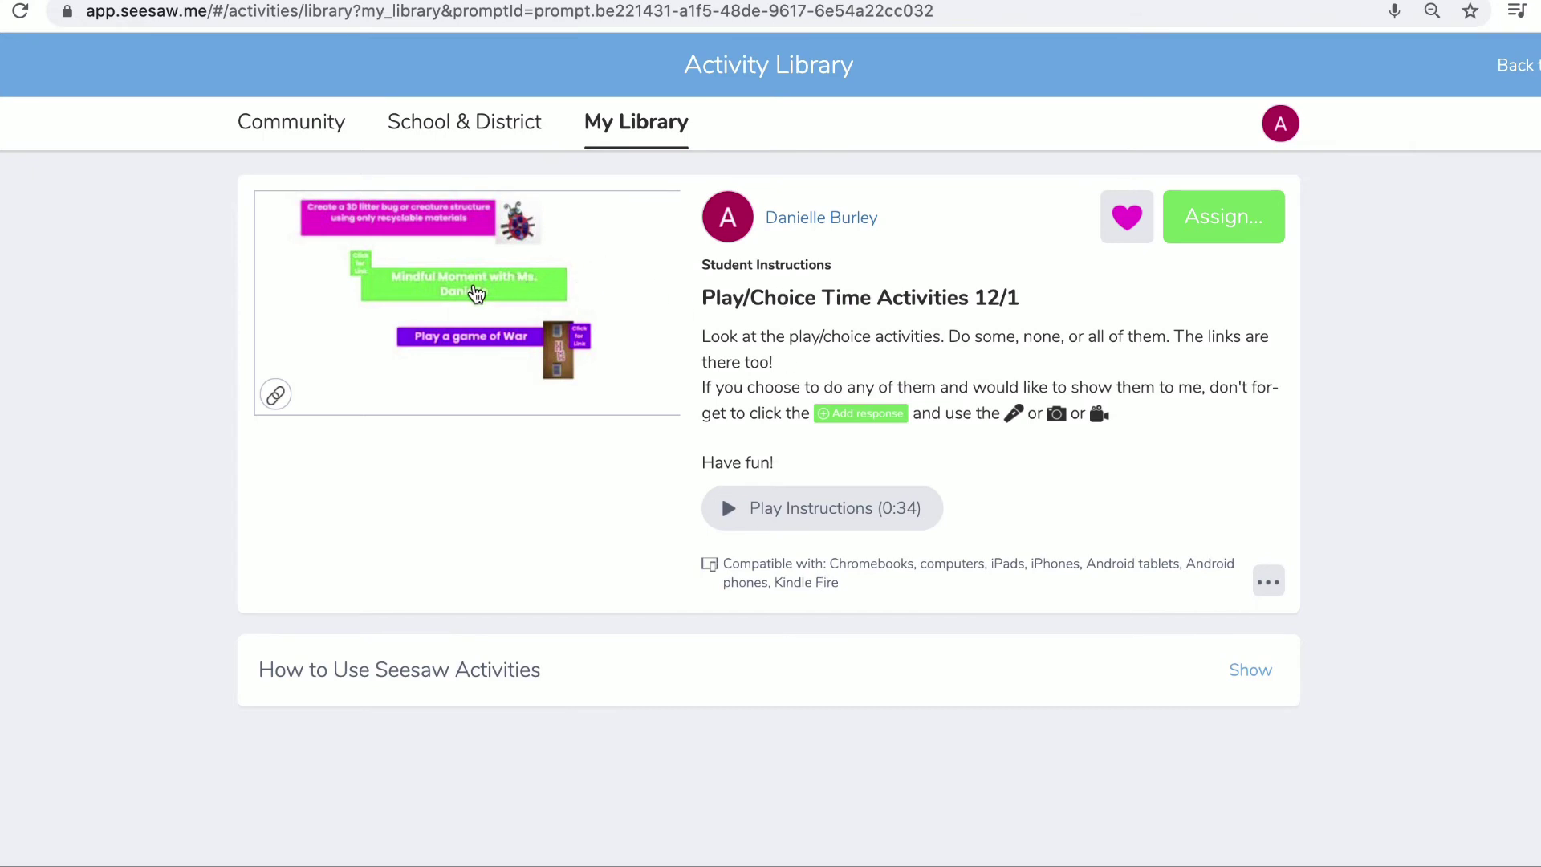
click(476, 293)
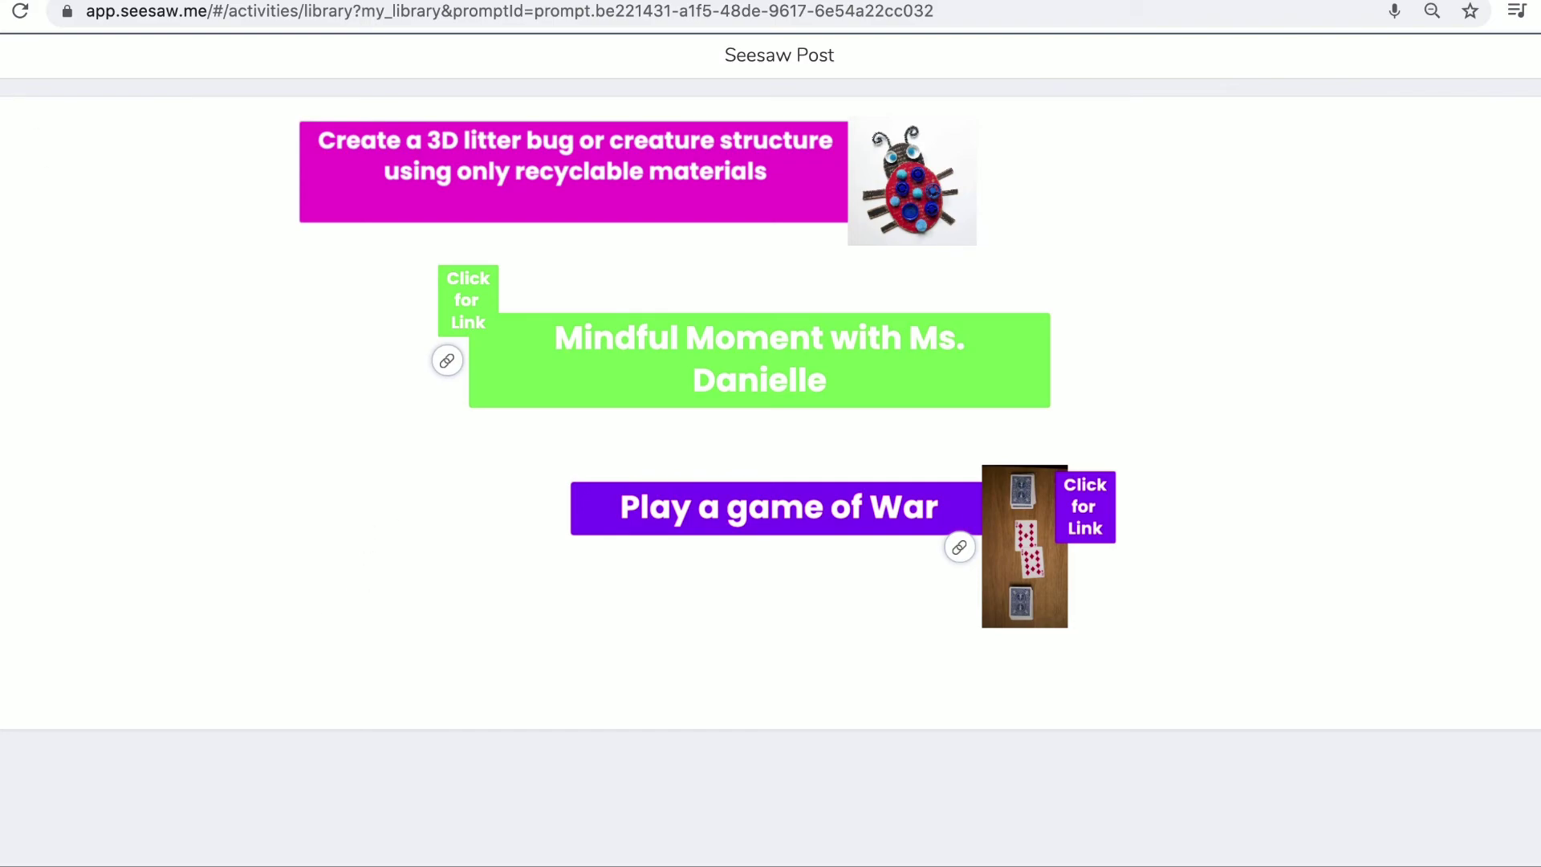
key(Escape)
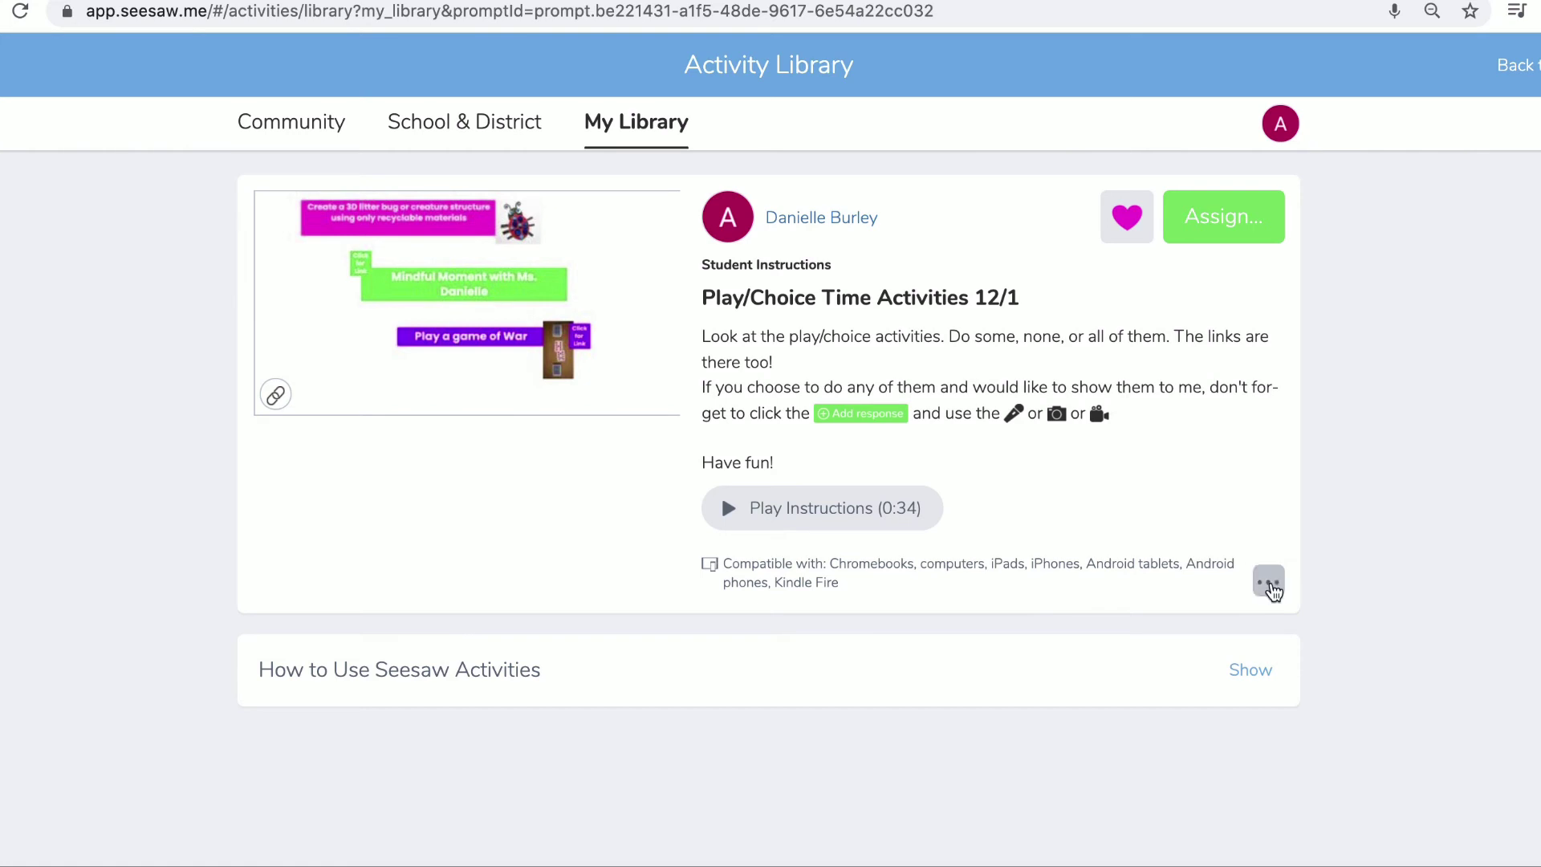
Step: Copy the activity, rename it Play/Choice Time Activities 12/2, and open its example page
click(1271, 586)
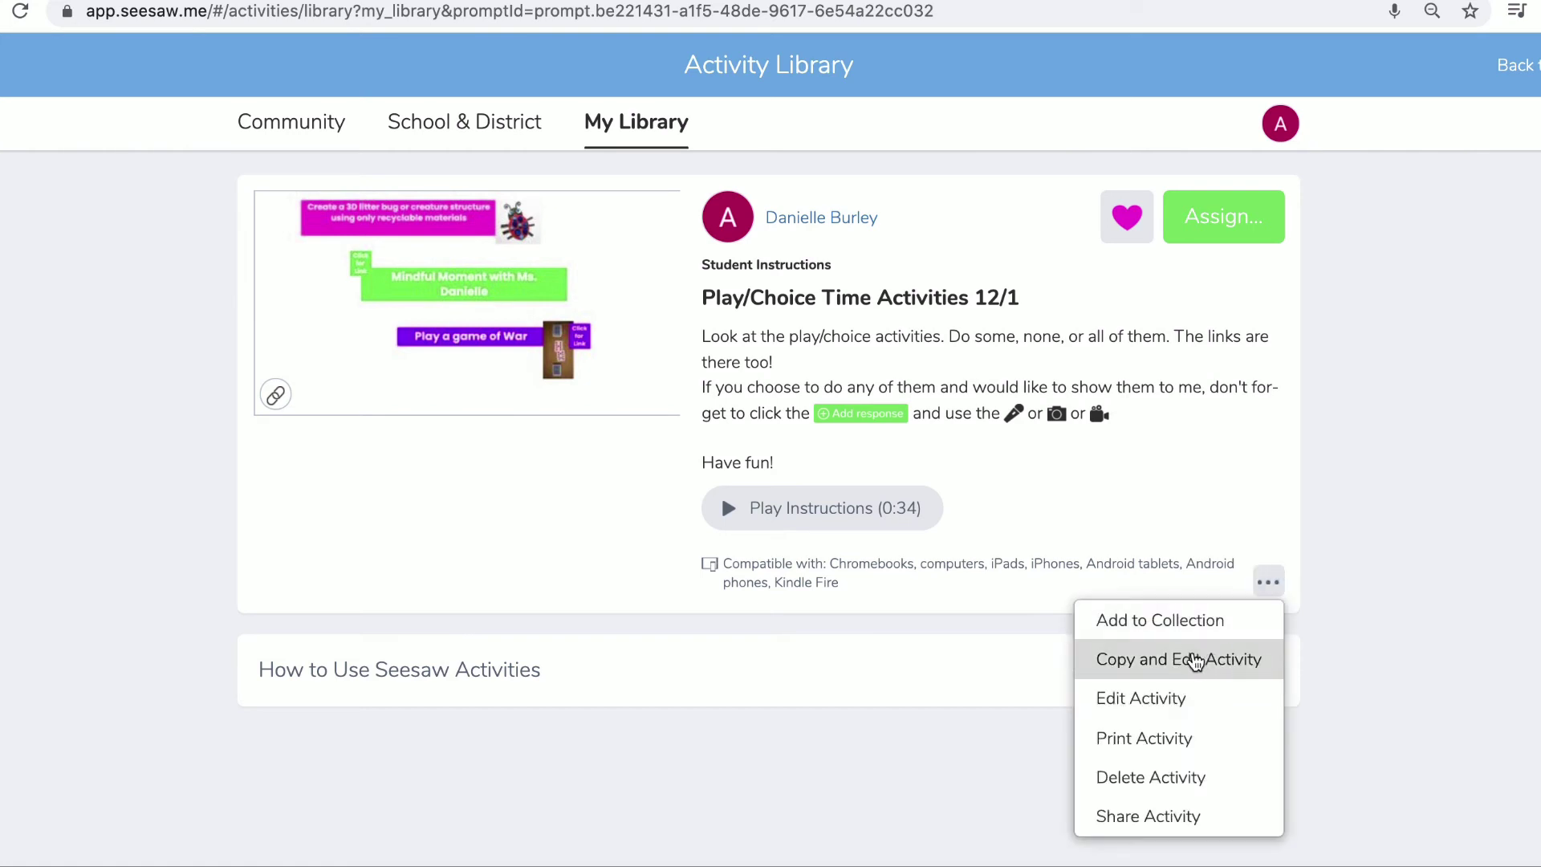
click(1196, 661)
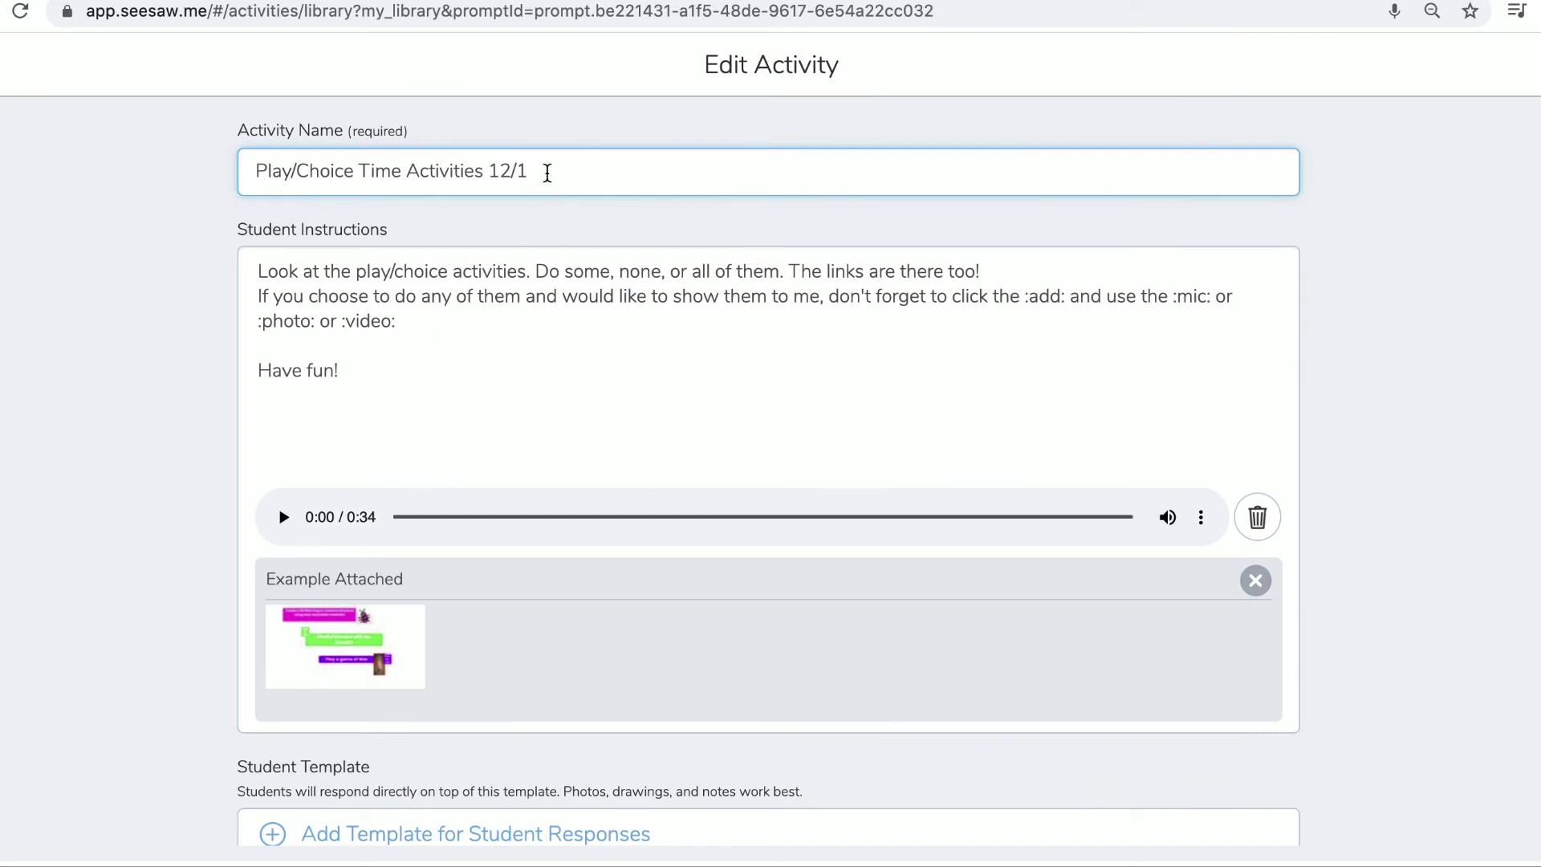
key(BackSpace)
text(2)
click(353, 639)
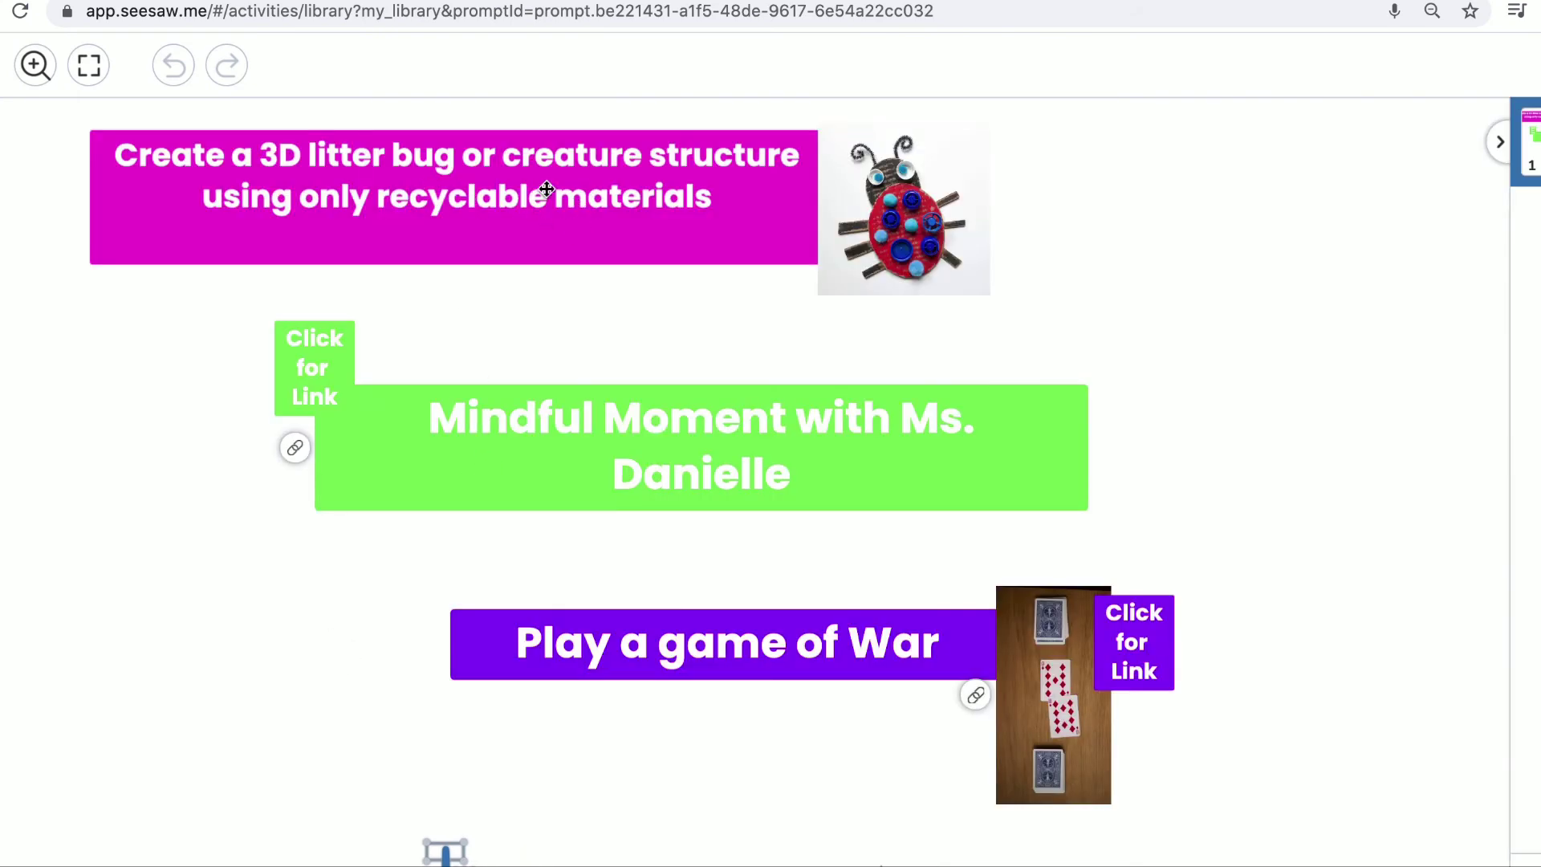
Step: Delete the ladybug image and change the pink box text to 'Play with playdough'
click(242, 167)
click(900, 210)
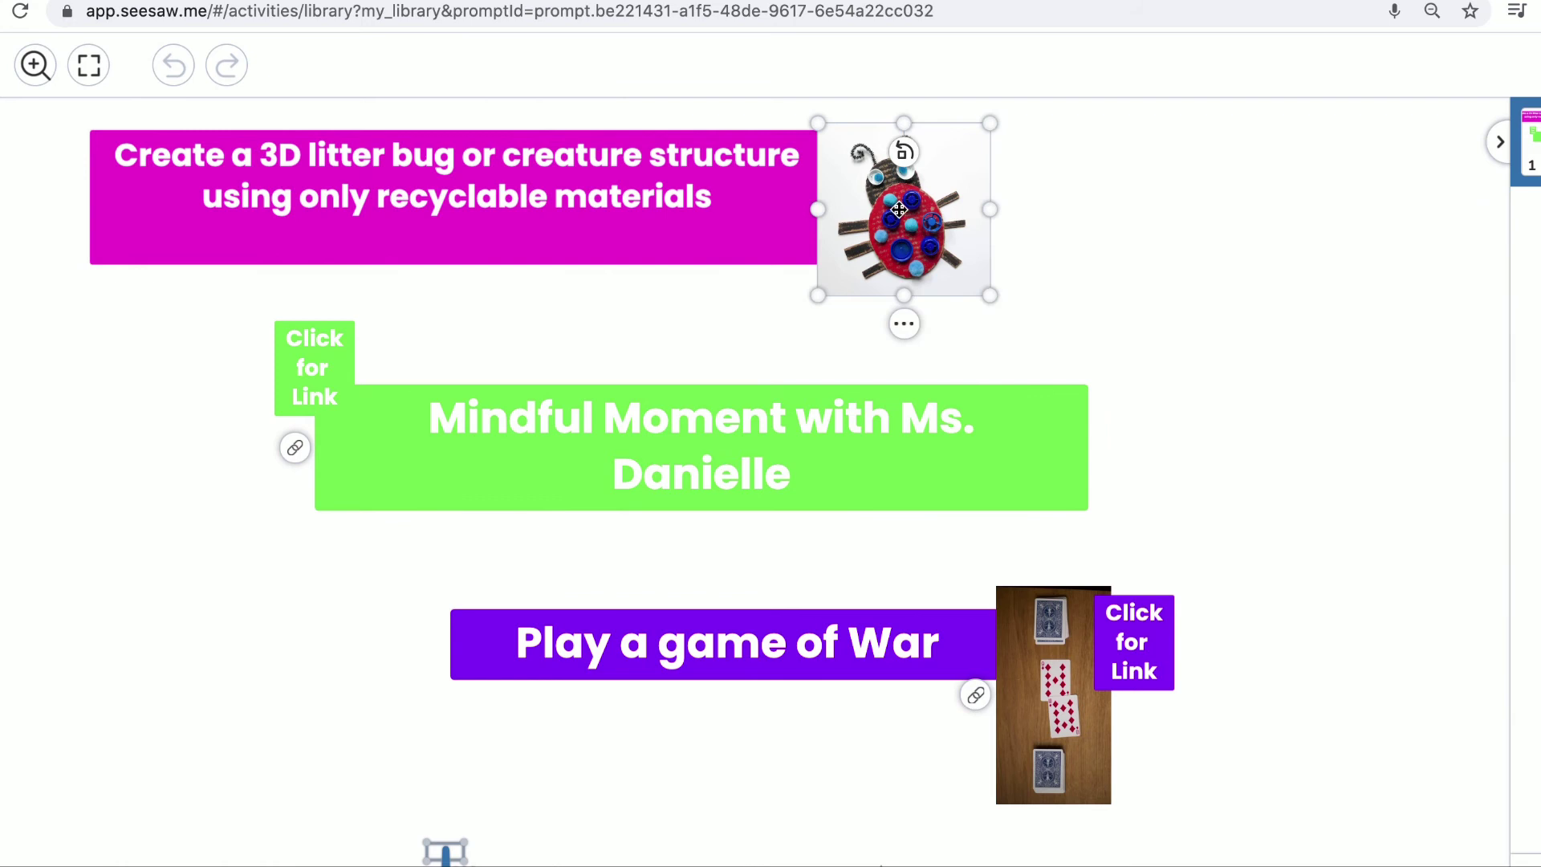
key(Delete)
click(681, 178)
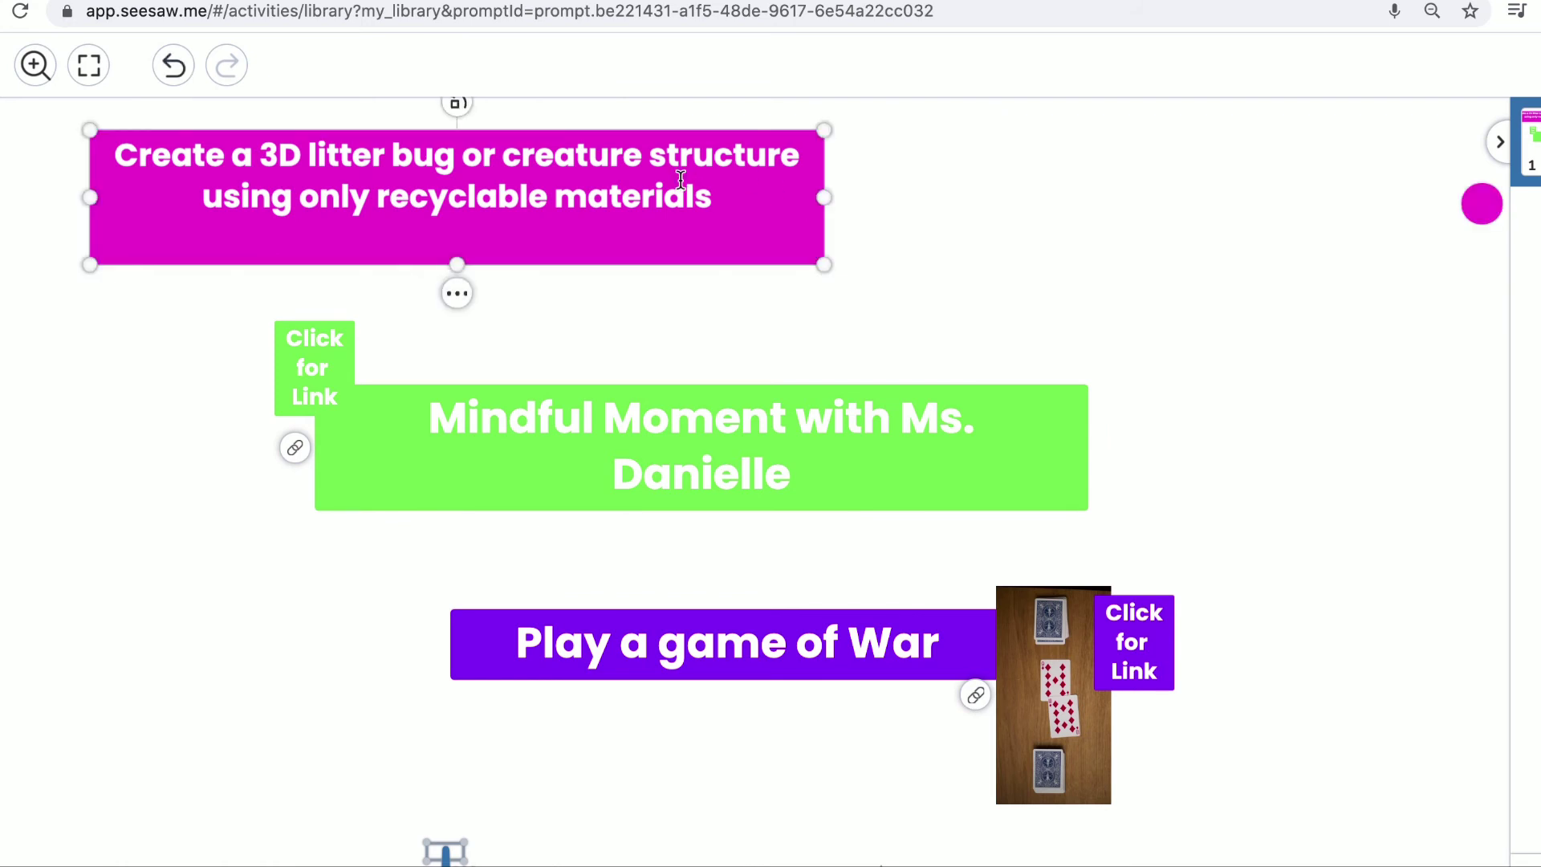
click(681, 178)
text(Play)
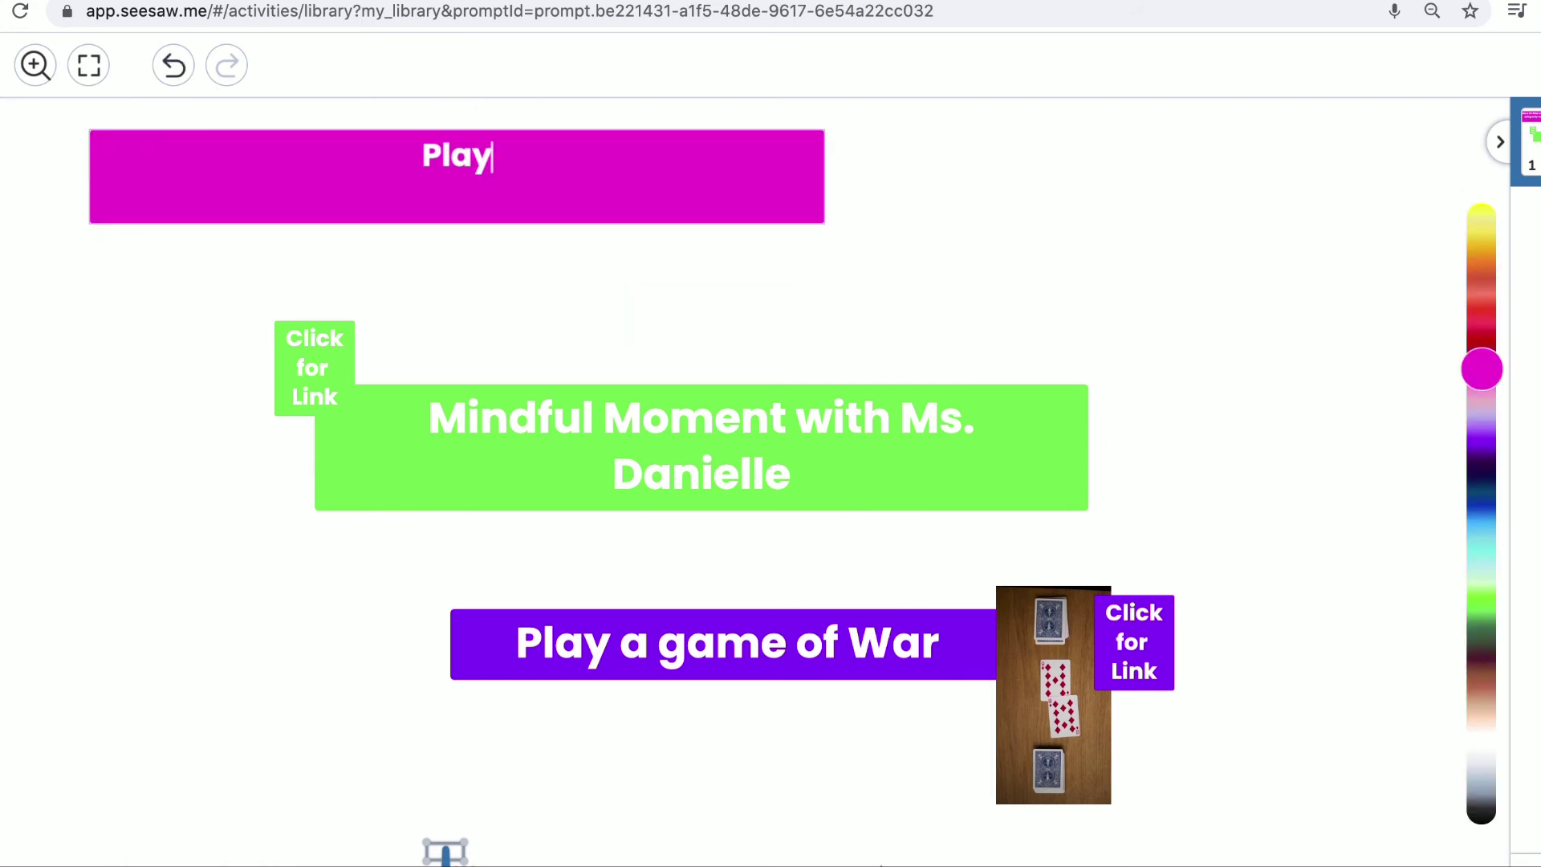
text( with play)
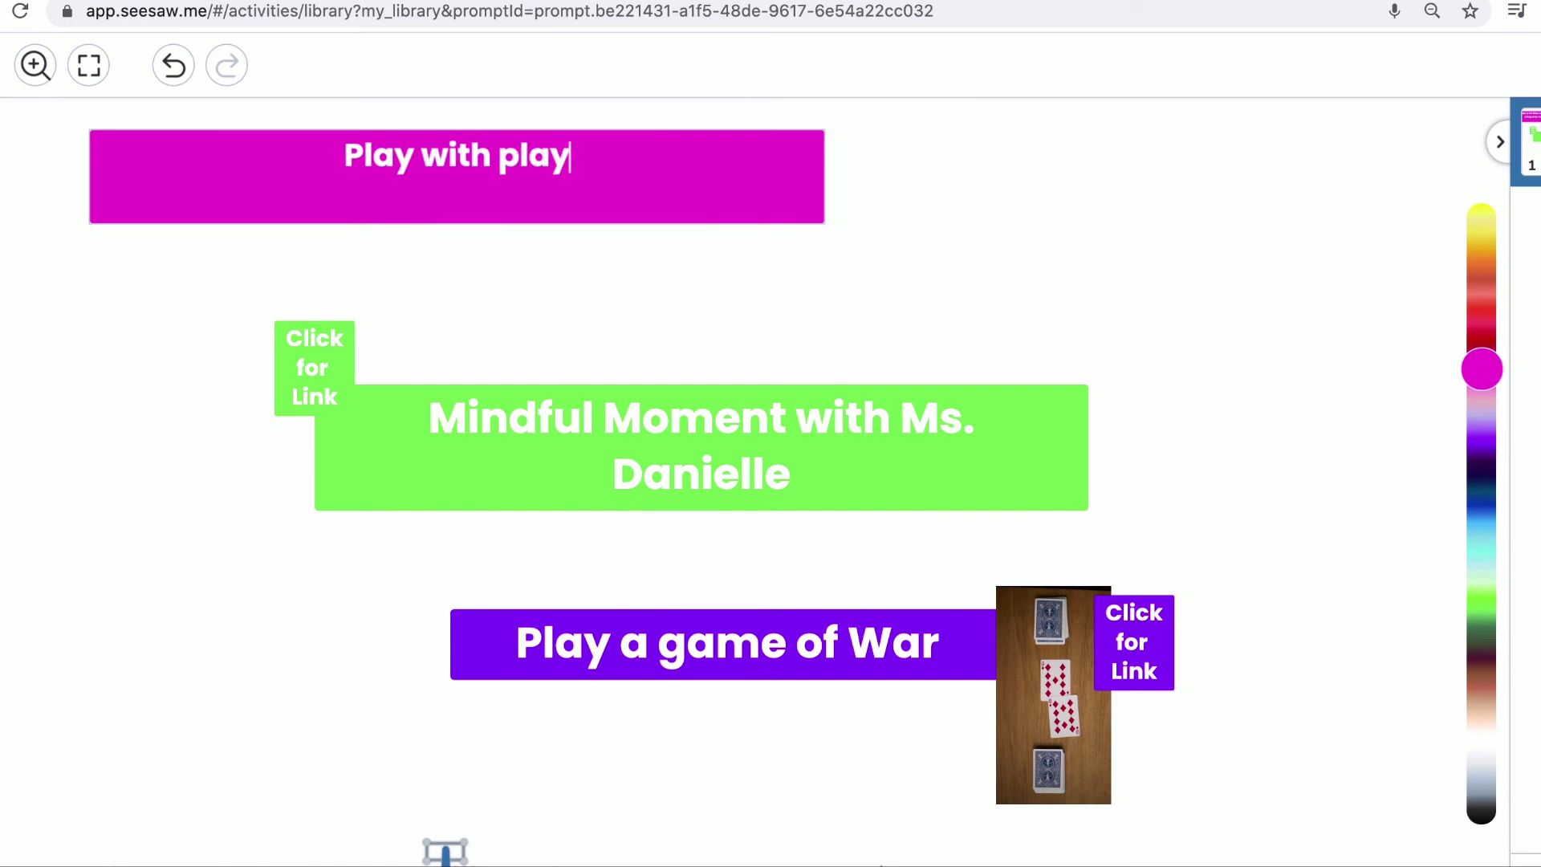
text(dough)
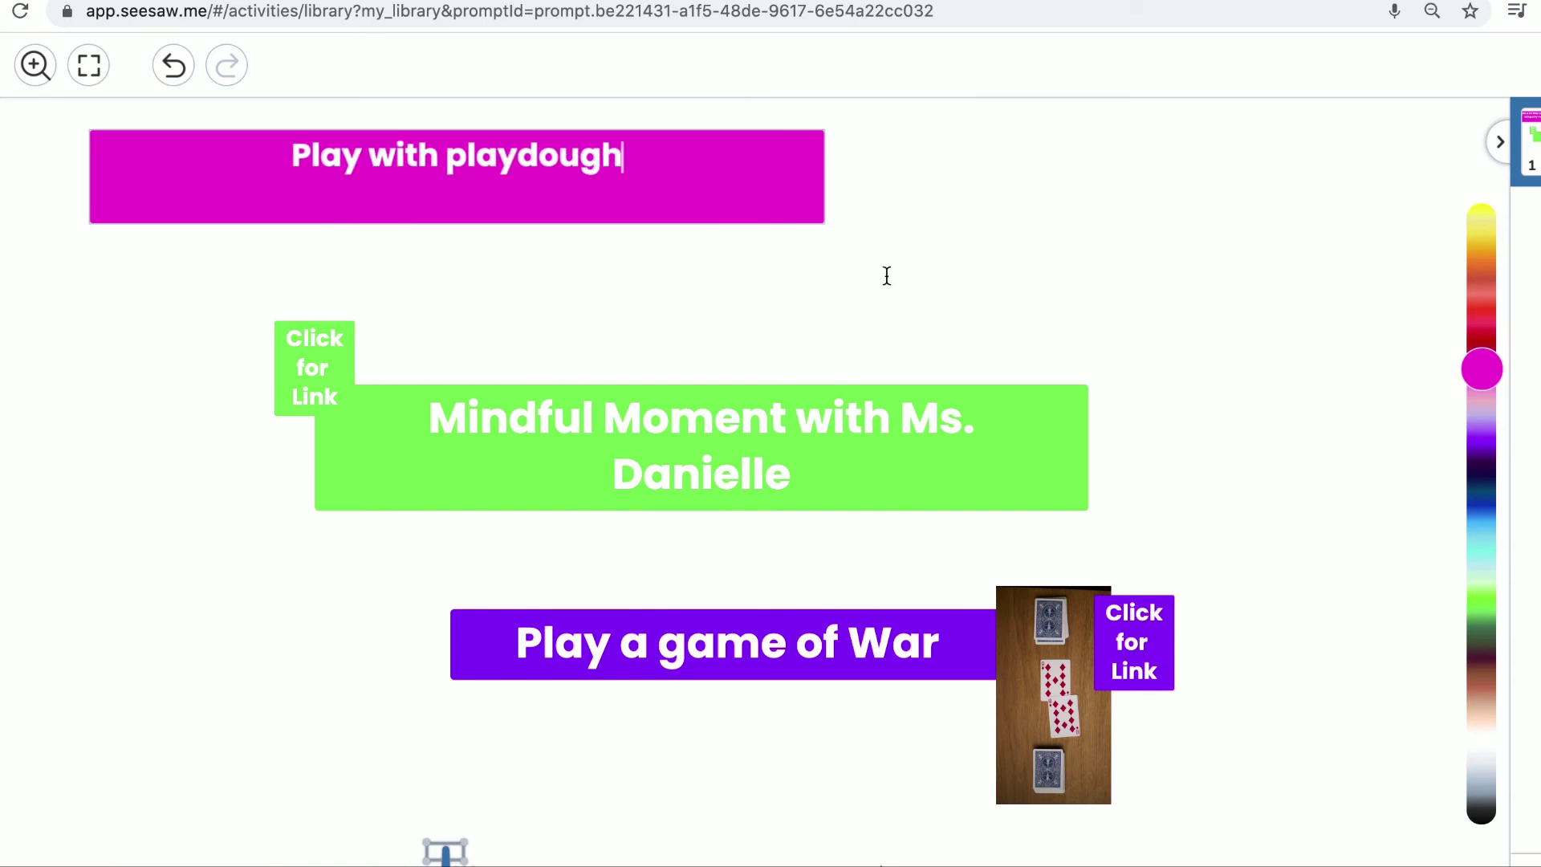
click(905, 291)
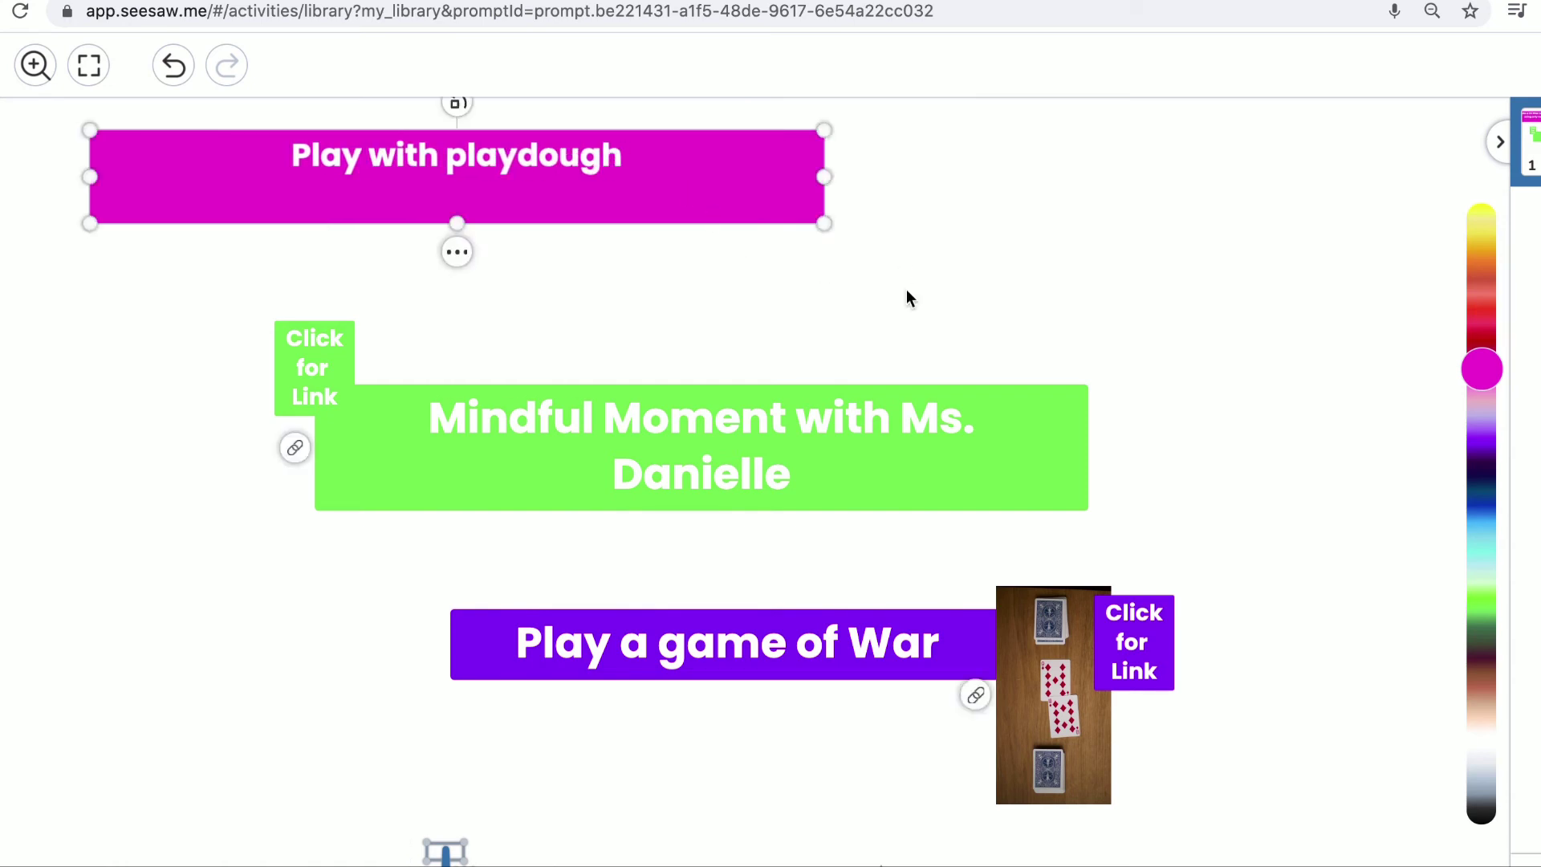
Step: Retitle the green Mindful Moment box 'Dance Along'
click(618, 423)
double_click(572, 414)
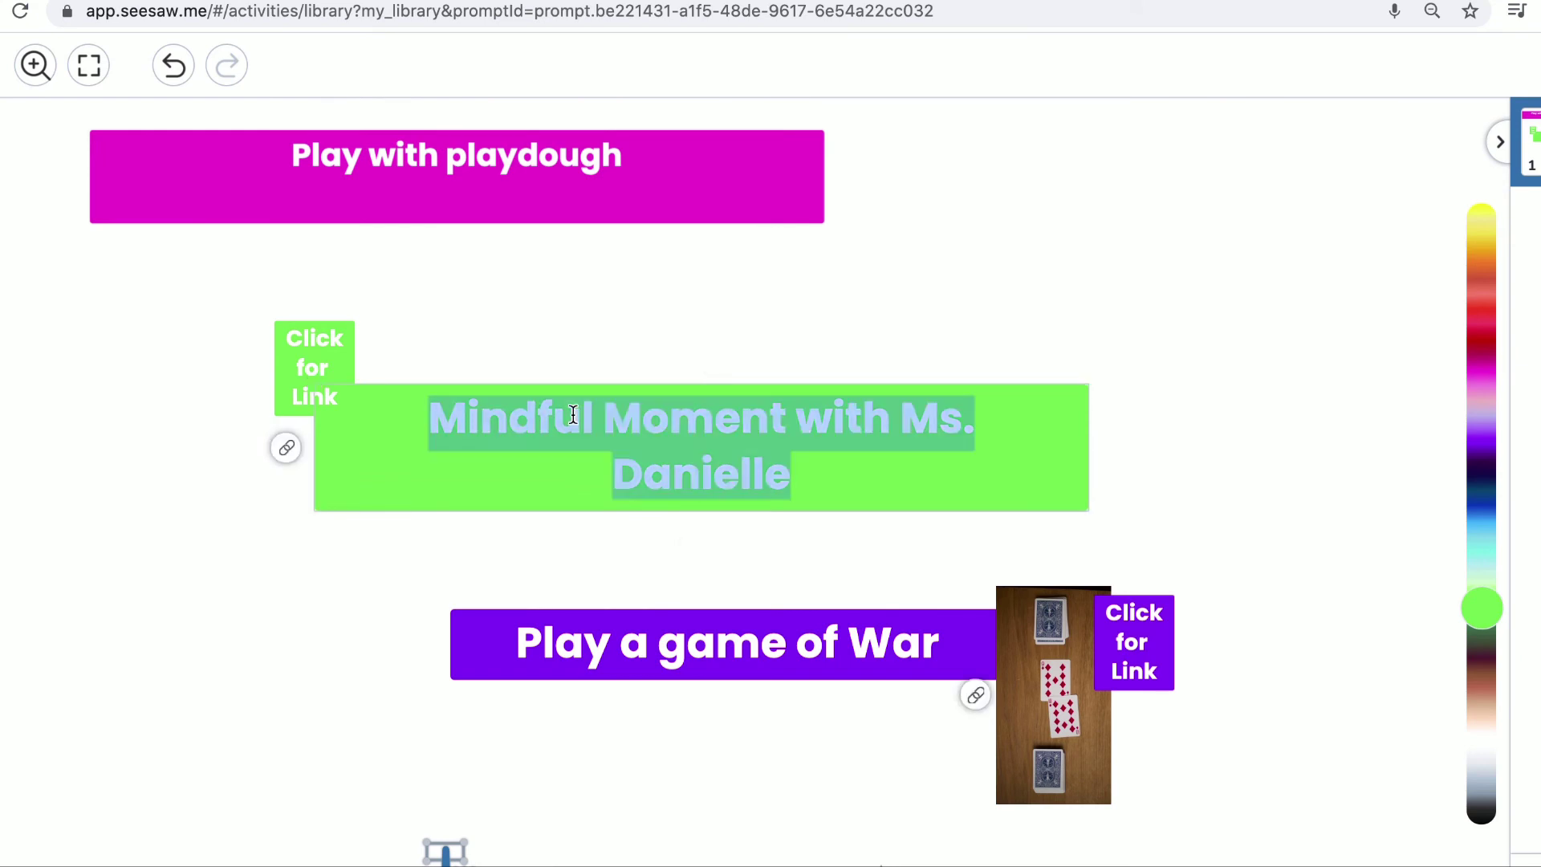
text(Dance A)
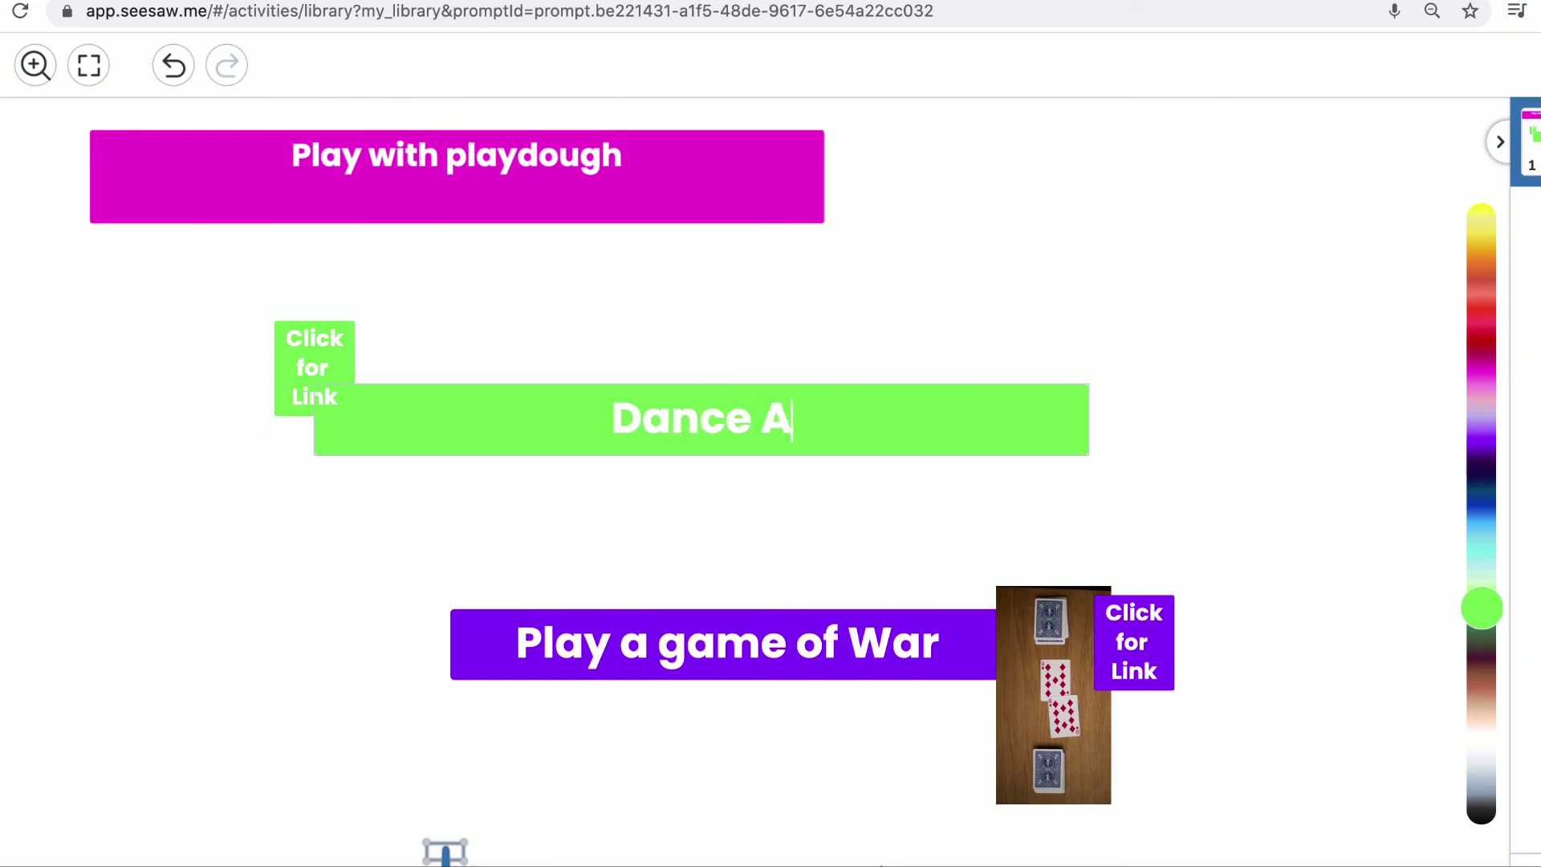
text(long)
click(778, 317)
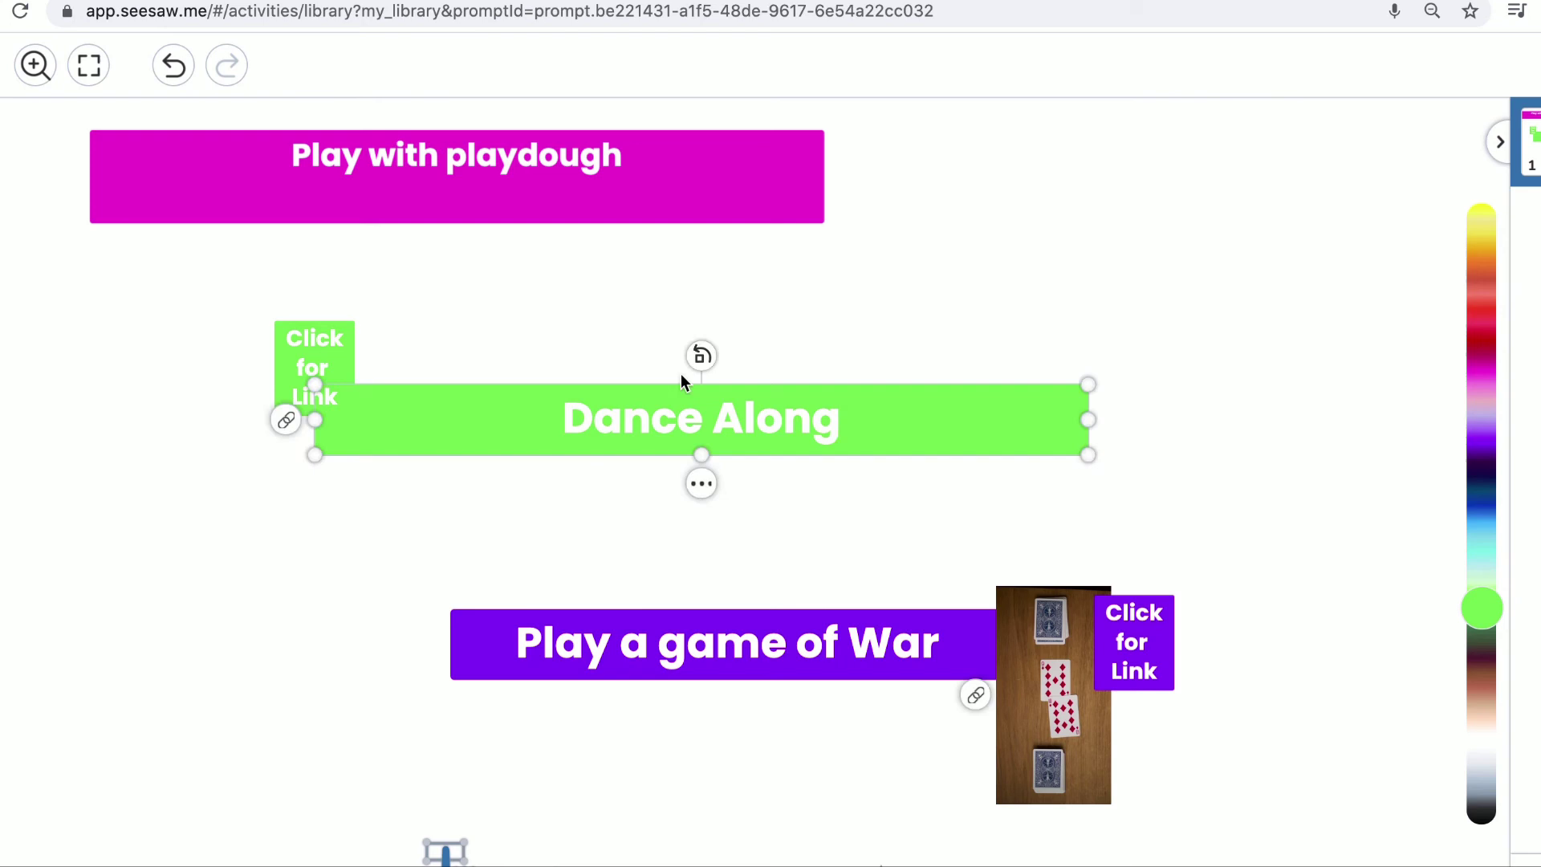
Step: Attach a web link to the green Click for Link box and confirm it
click(314, 368)
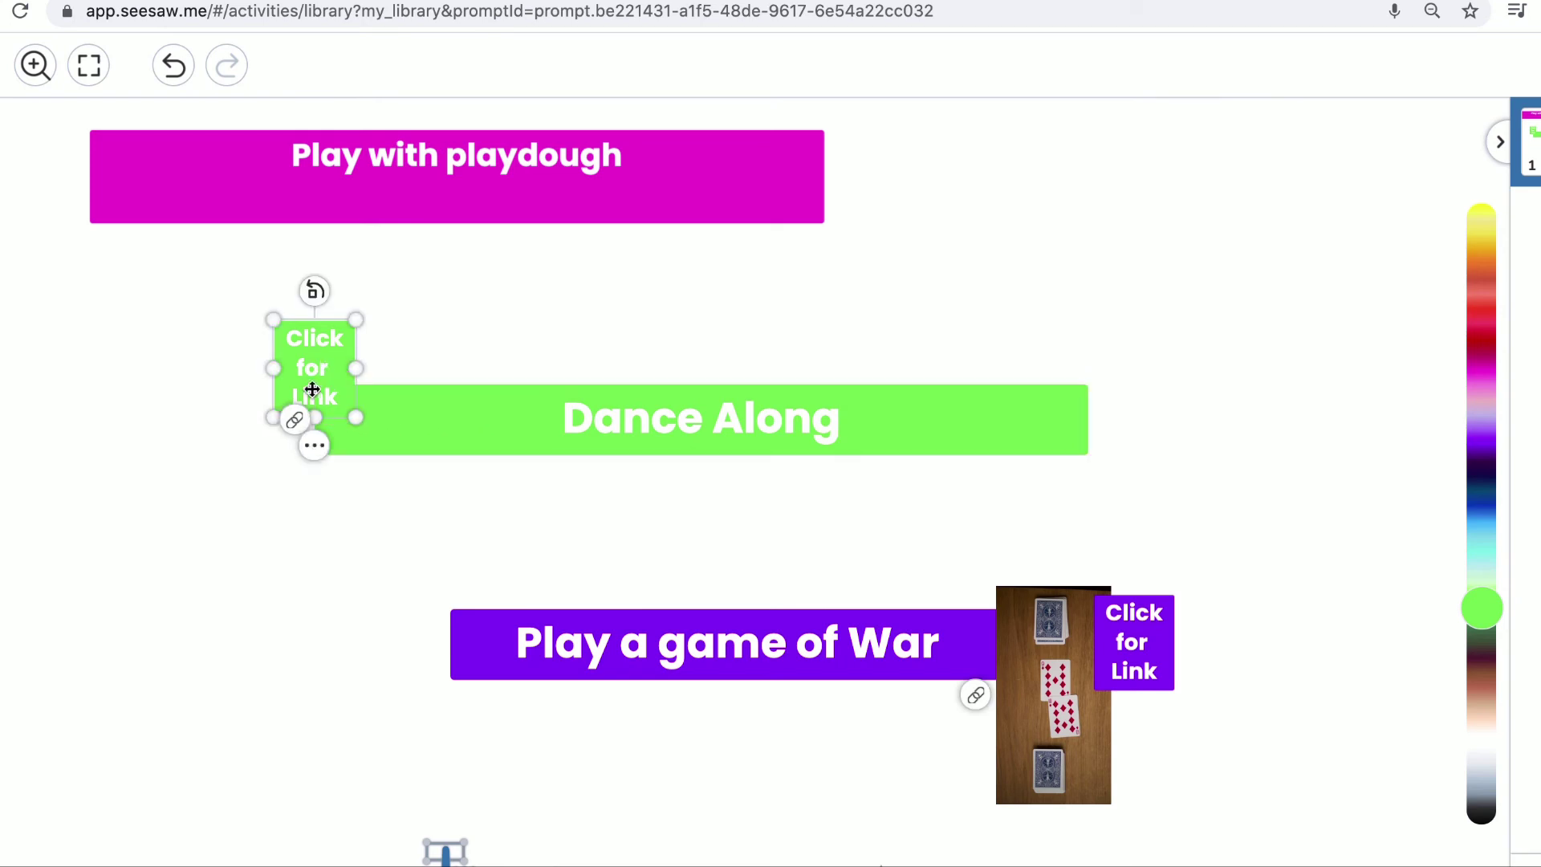
click(314, 447)
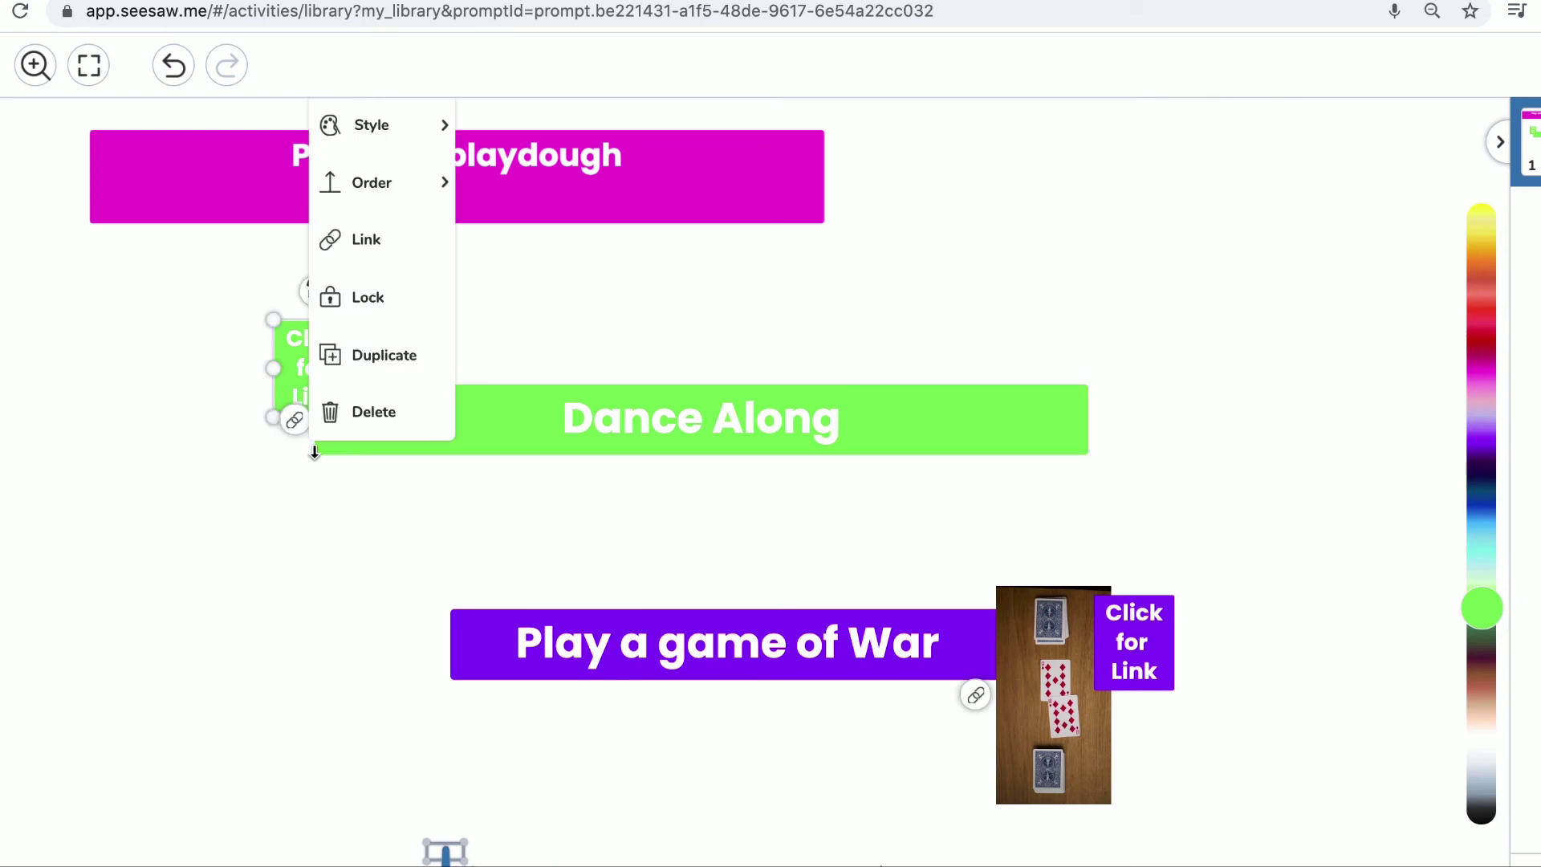
click(370, 241)
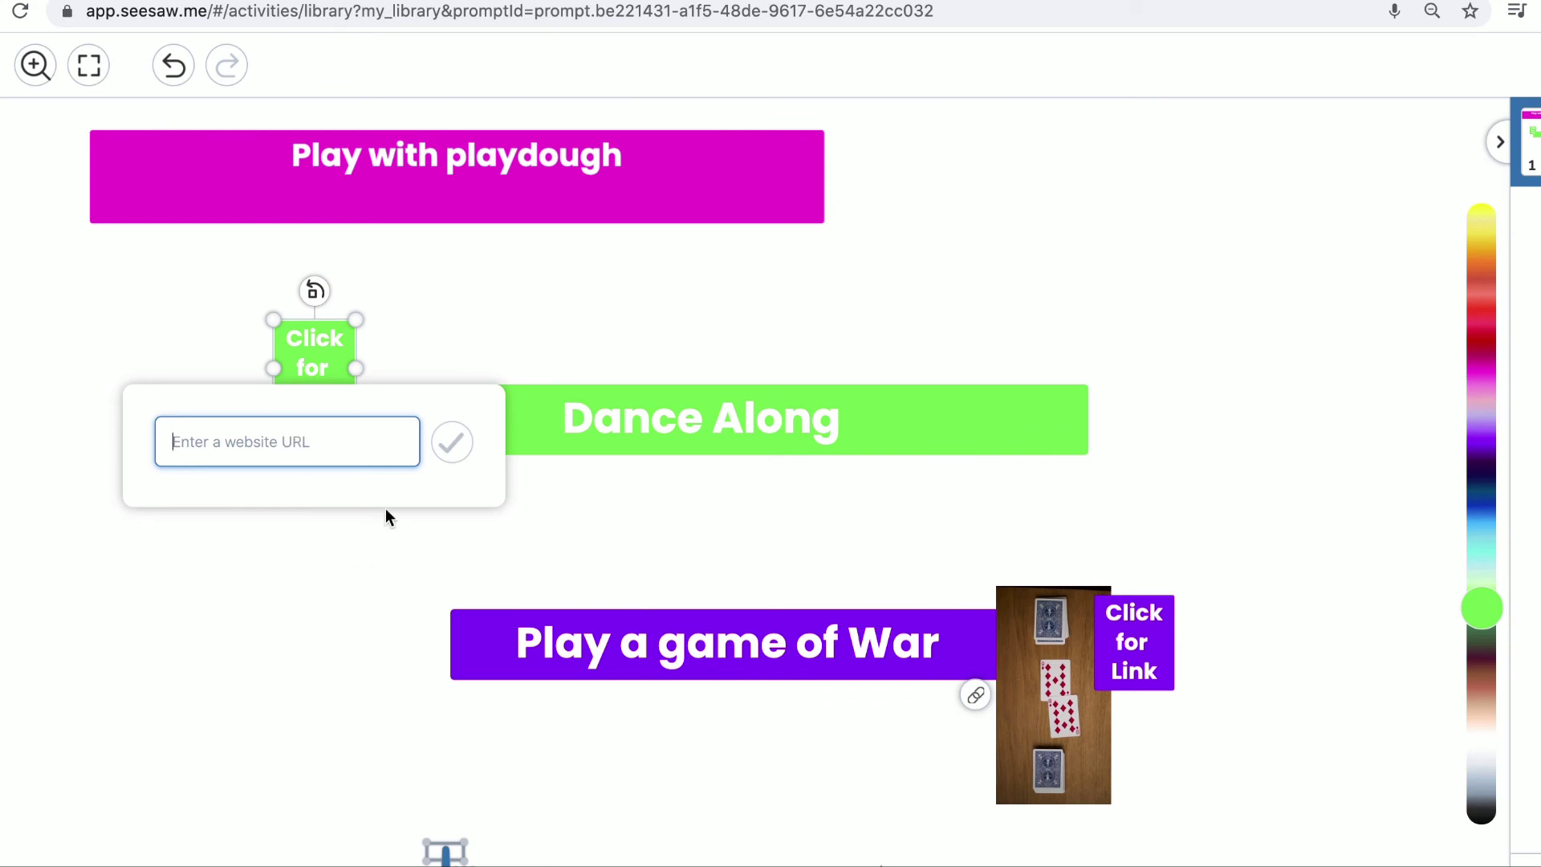
click(255, 703)
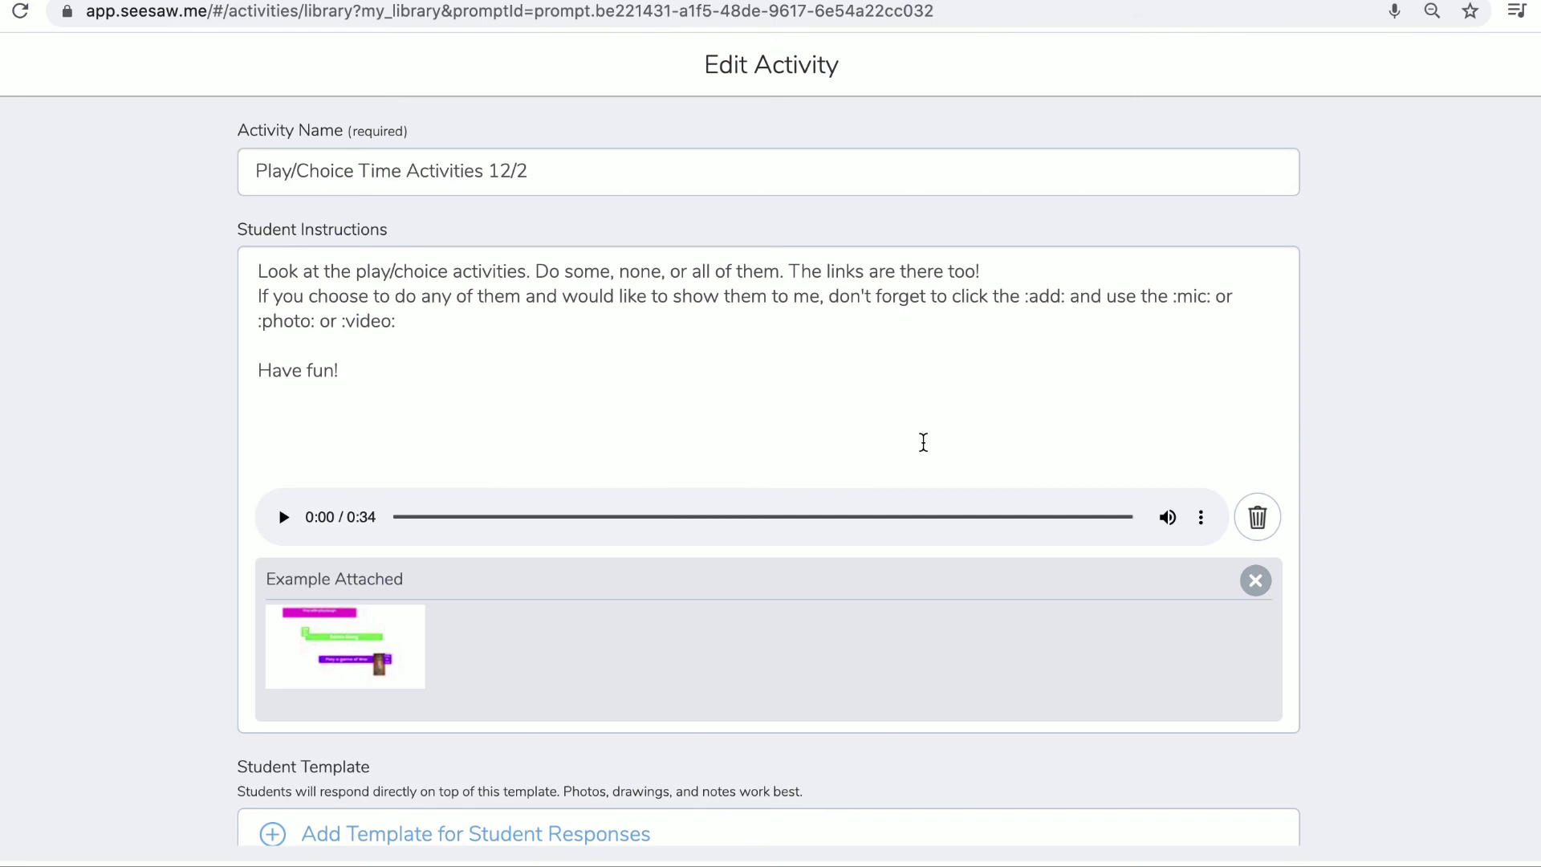
Step: Save the 12/2 activity to My Library, then open and close its options menu
scroll(1256, 496, down, 2)
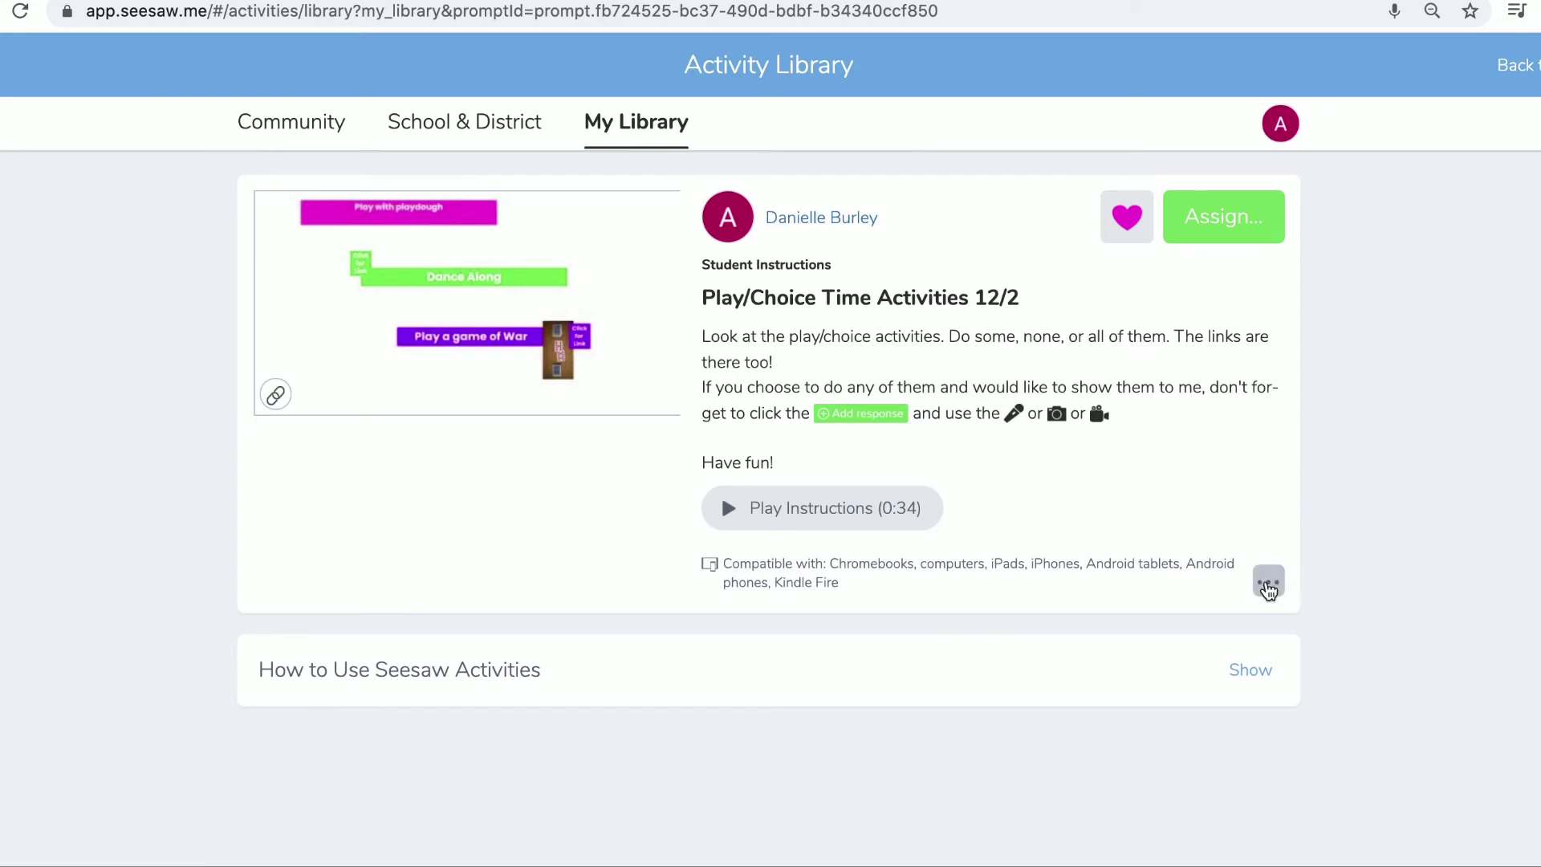
click(1269, 582)
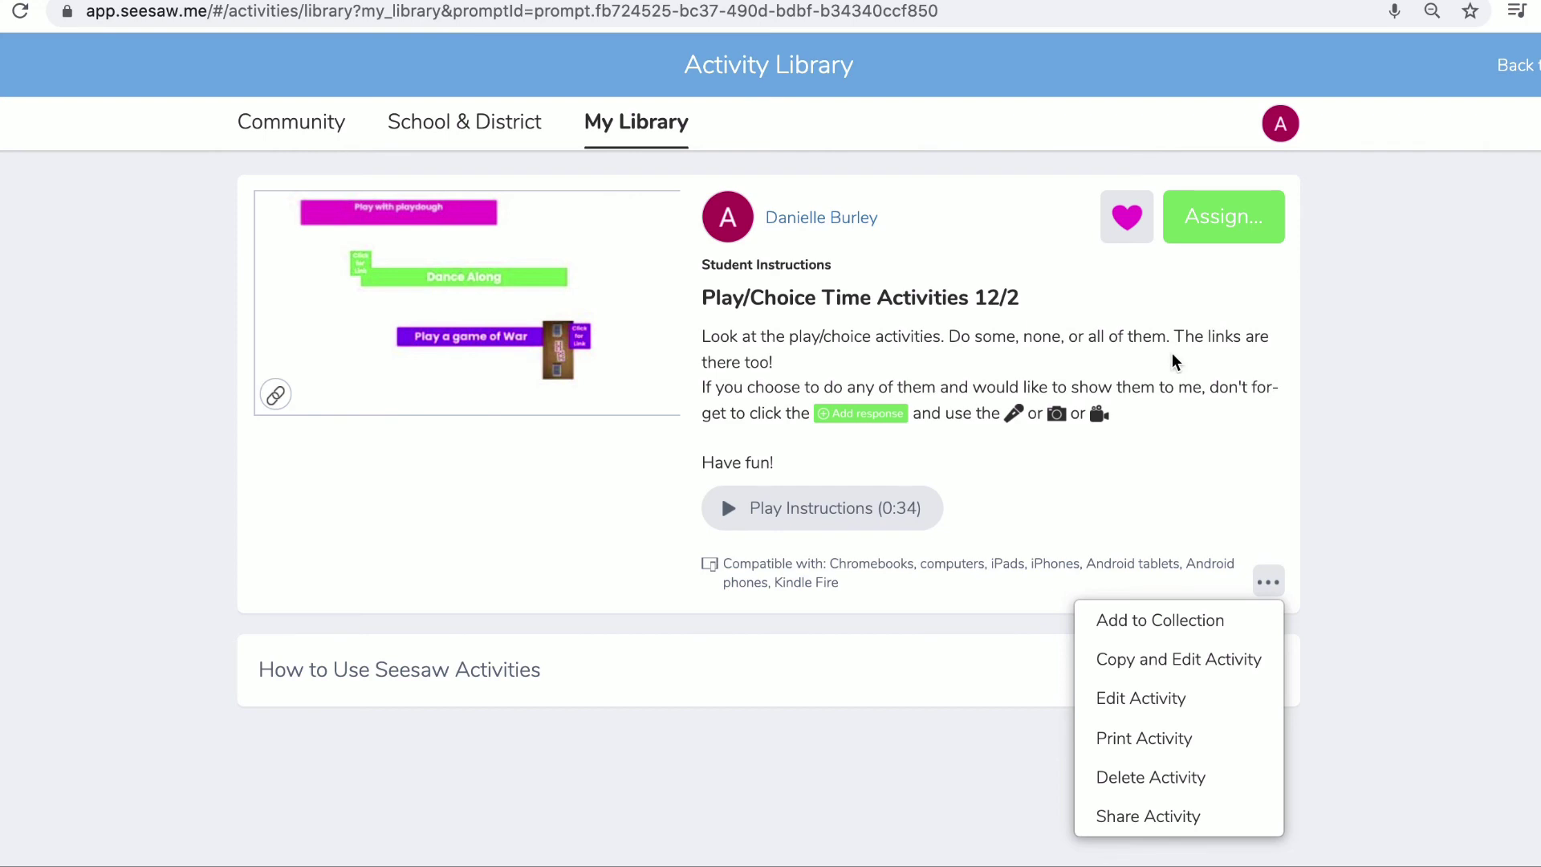
click(1365, 462)
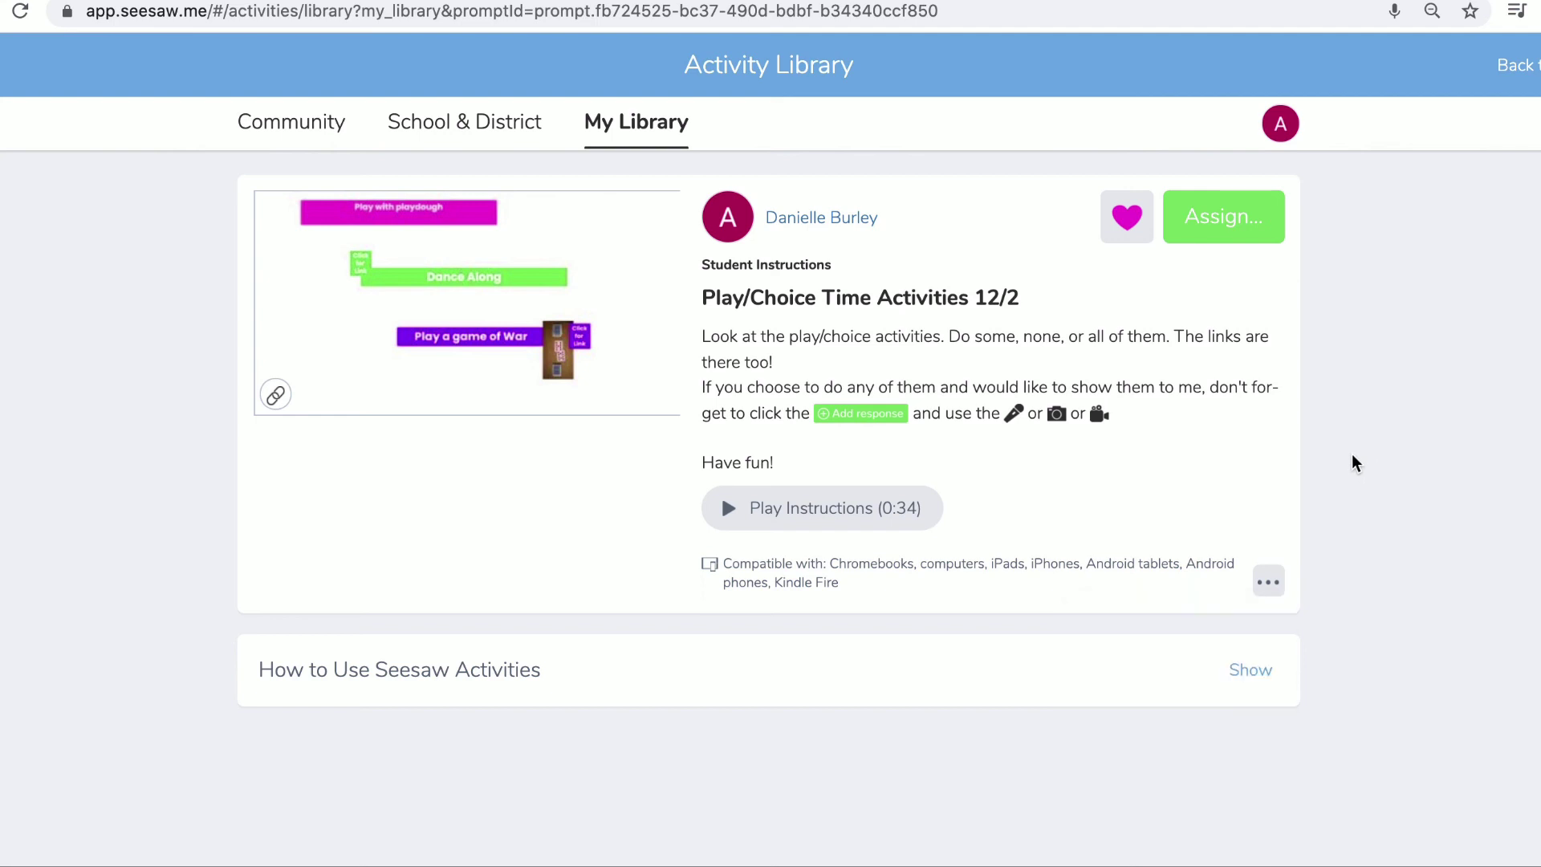
Step: Preview the 12/2 example full-screen and check the Dance Along link to IMG_9011.MOV
click(530, 314)
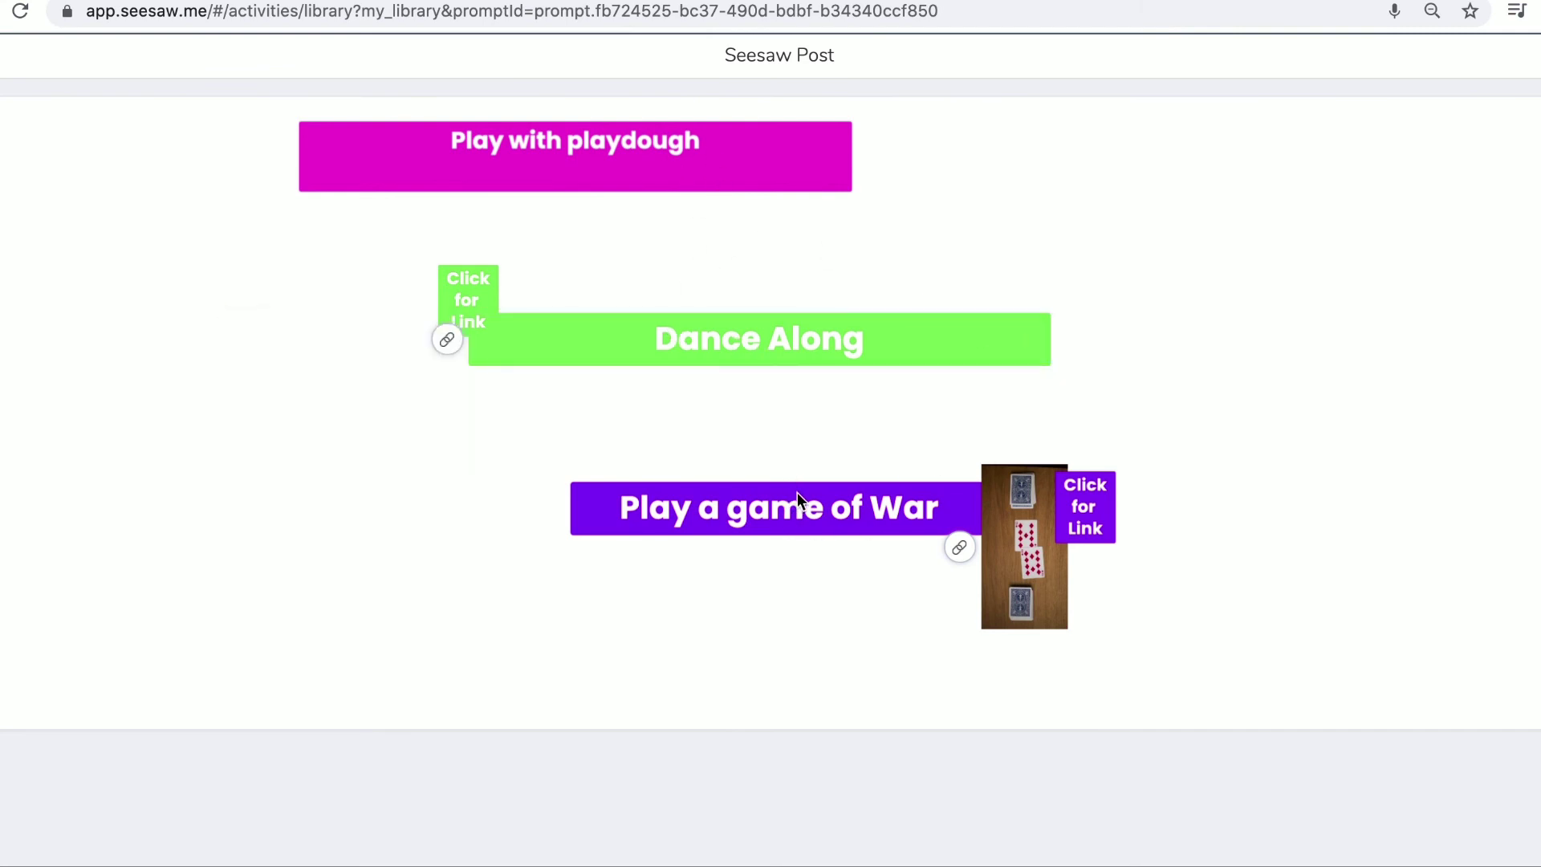
mouse_move(508, 343)
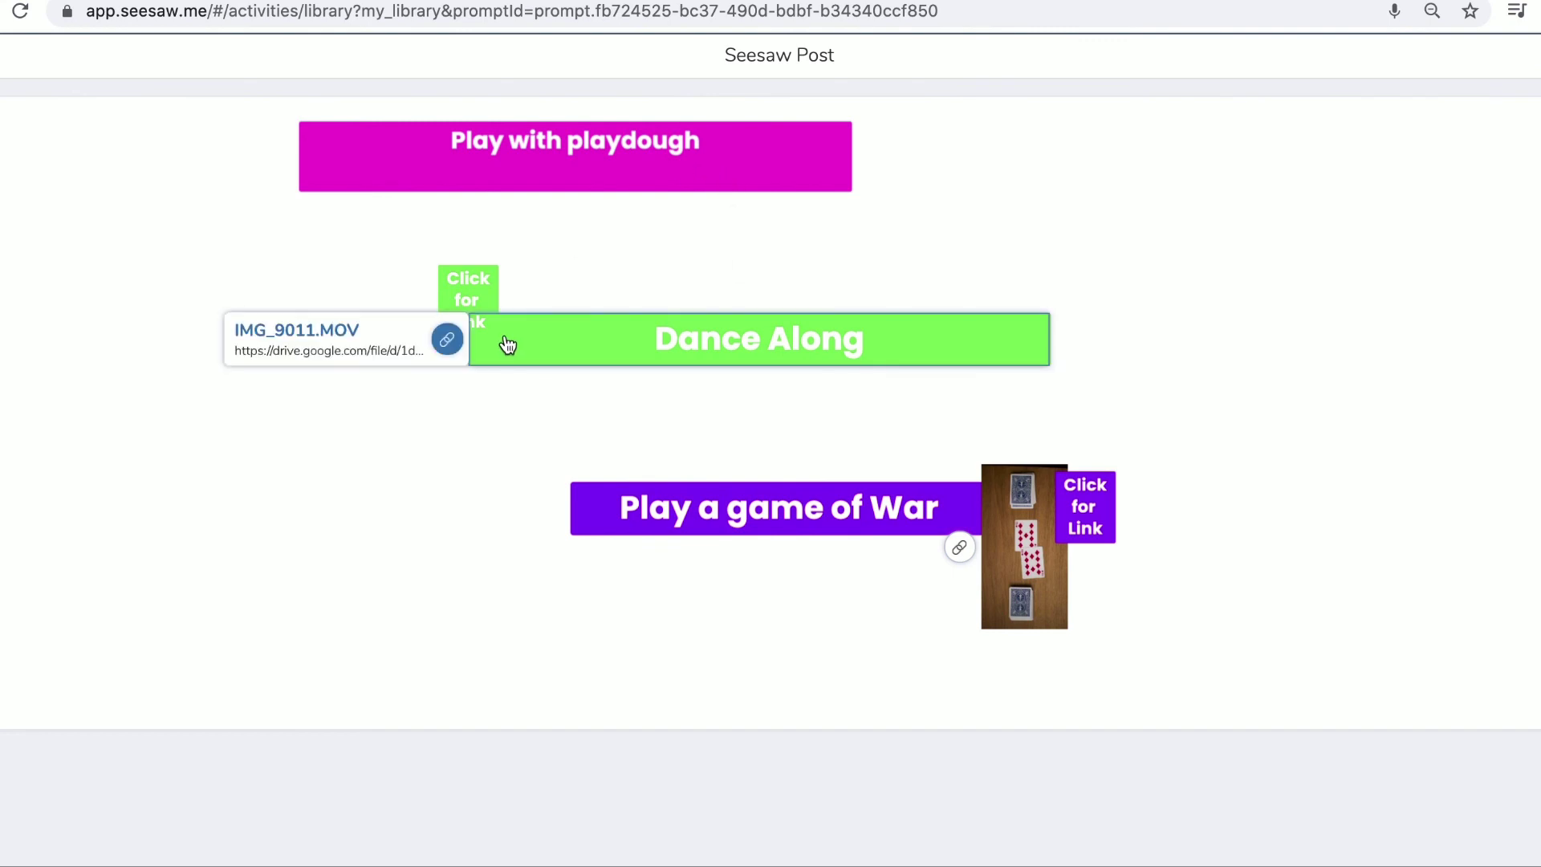